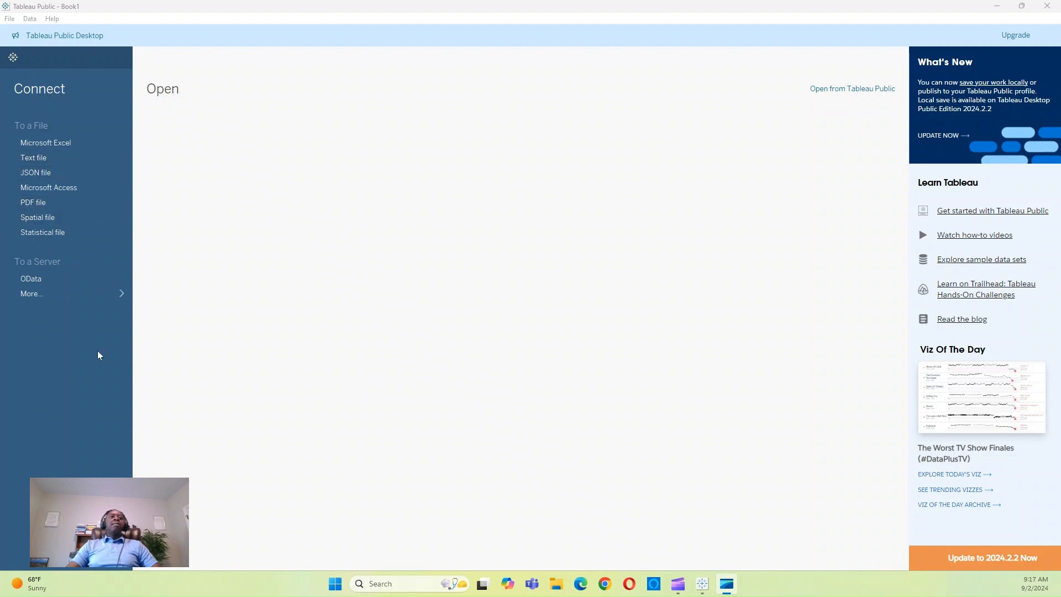
- Connect to the Sample-Superstore Excel workbook in the Downloads folder as the data source
click(121, 293)
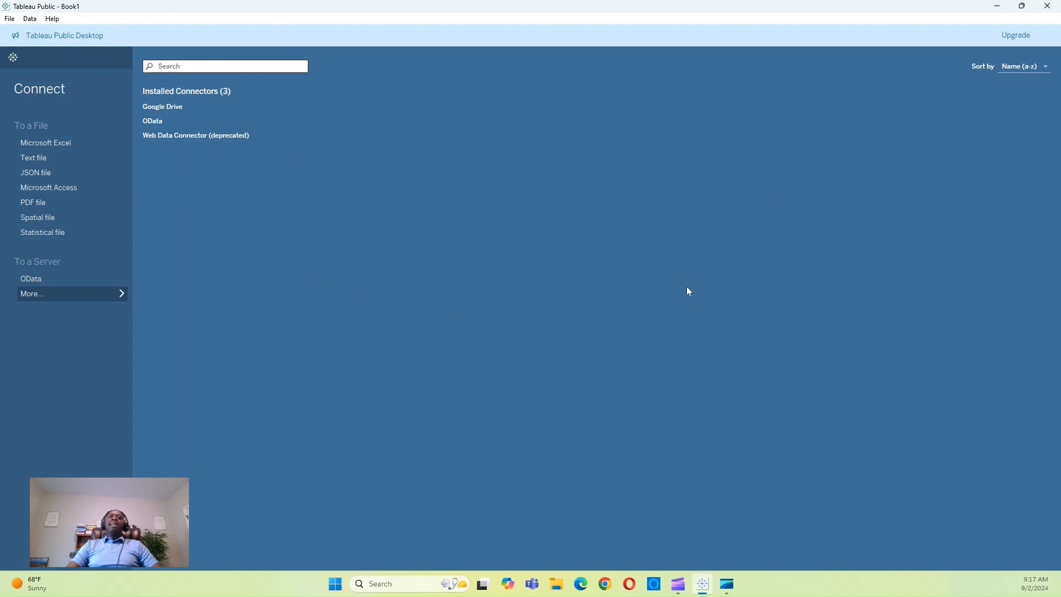
click(75, 148)
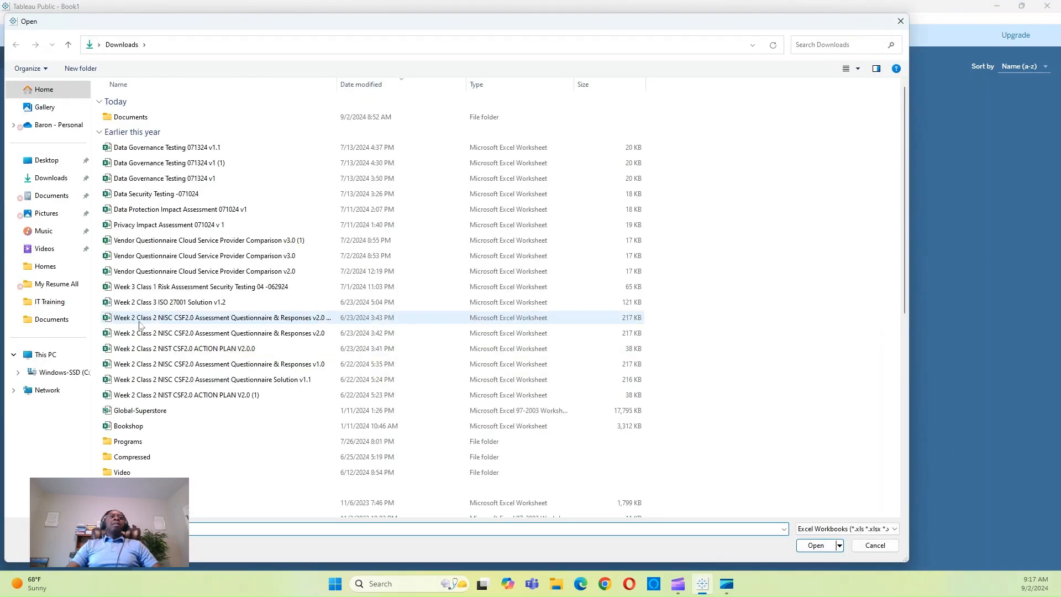
scroll(140, 326, down, 8)
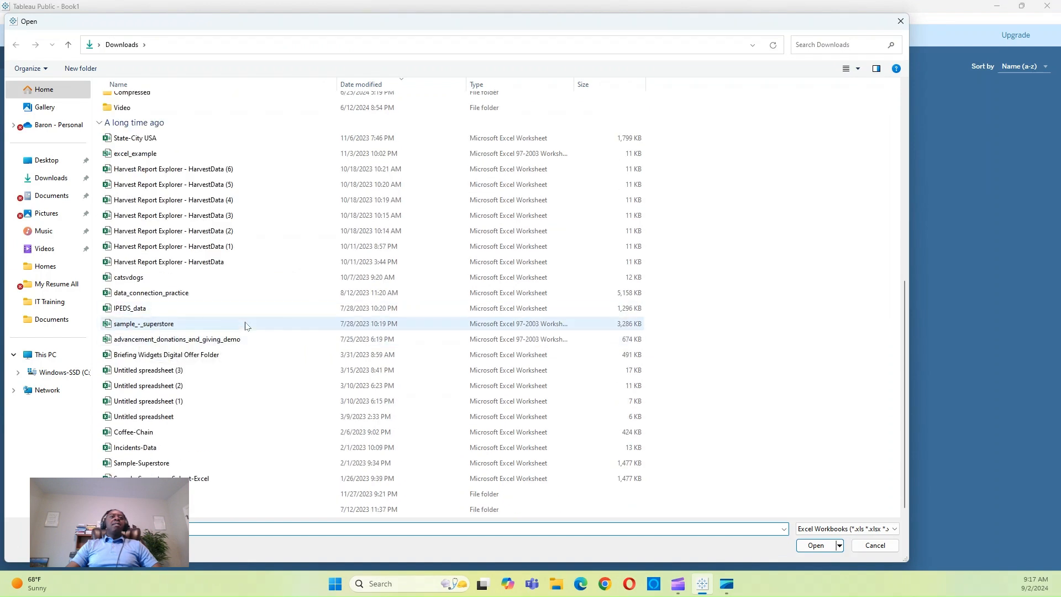
click(167, 464)
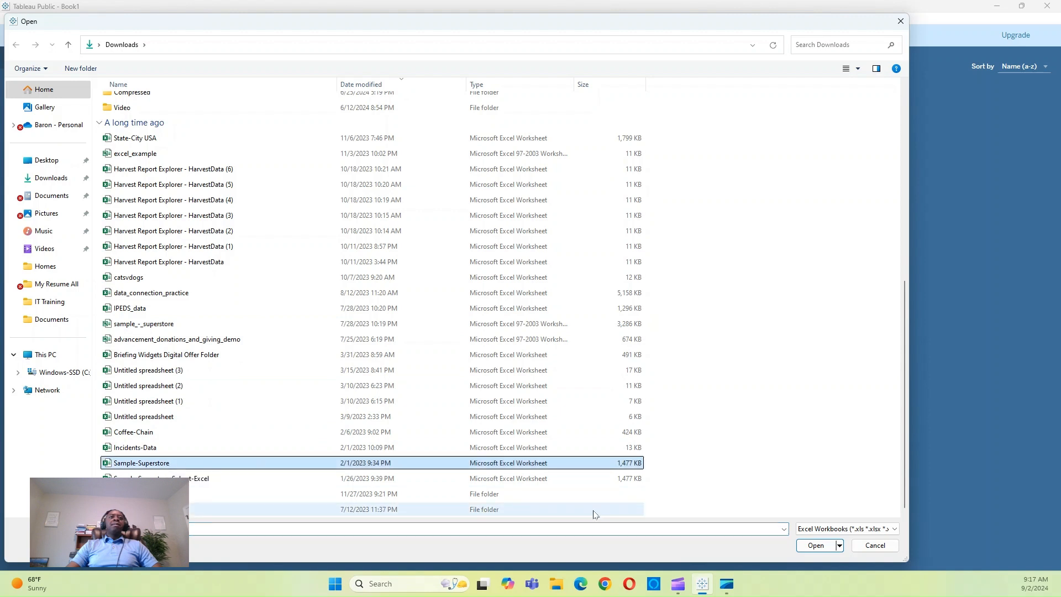
click(811, 545)
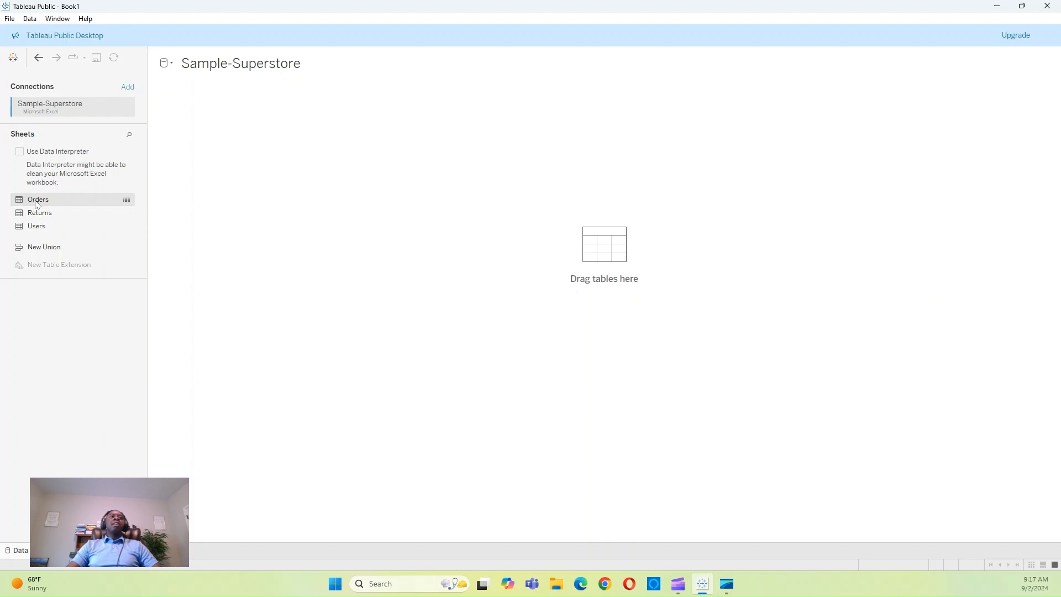
- Add the Orders table to the data source canvas and look through its columns in the data preview
drag(36, 203, 232, 149)
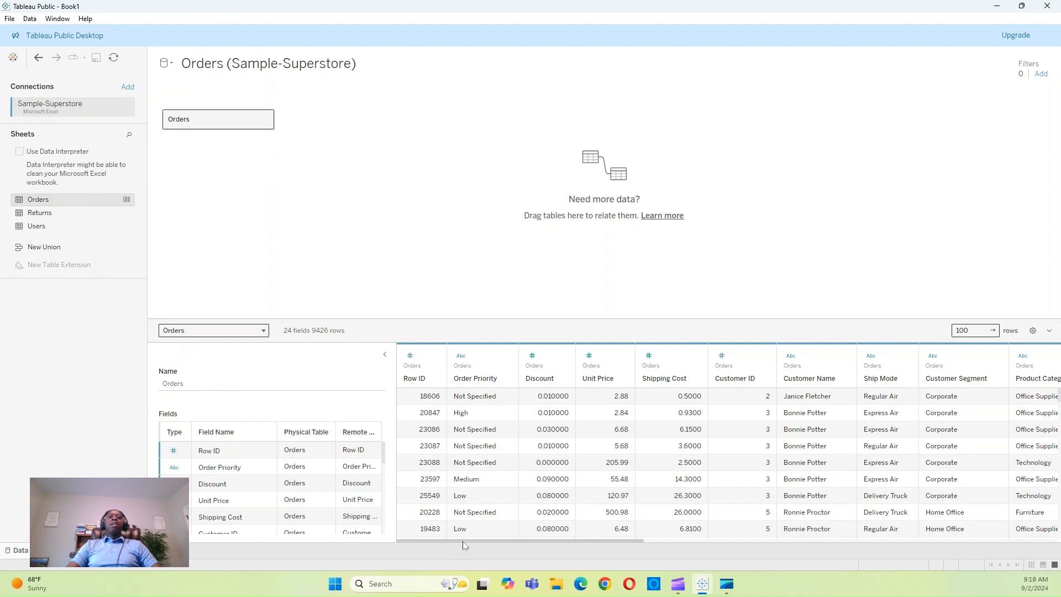
scroll(549, 548, right, 3)
scroll(549, 549, right, 10)
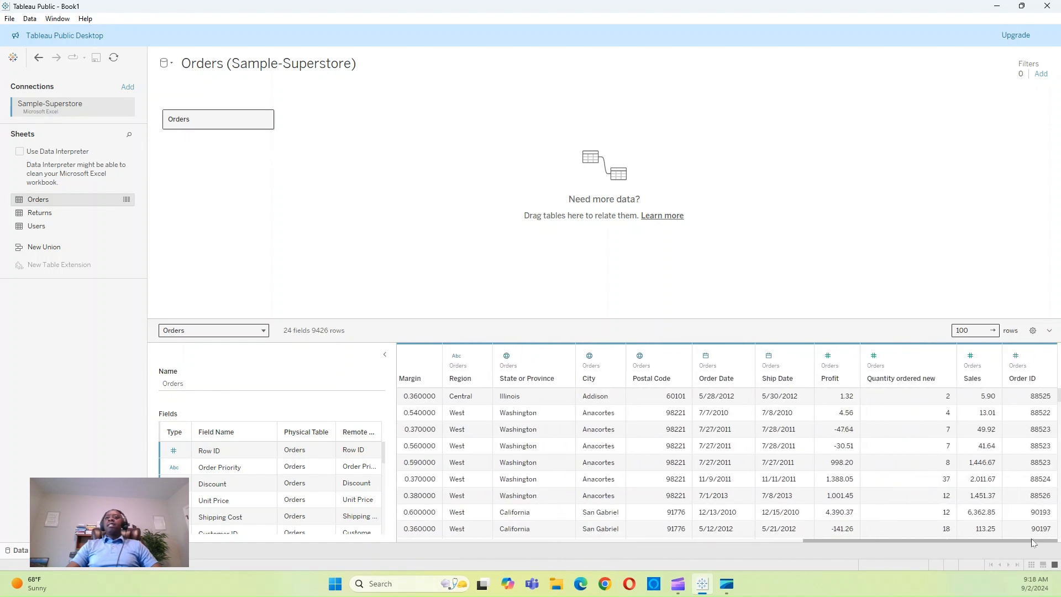
drag(1043, 542, 378, 528)
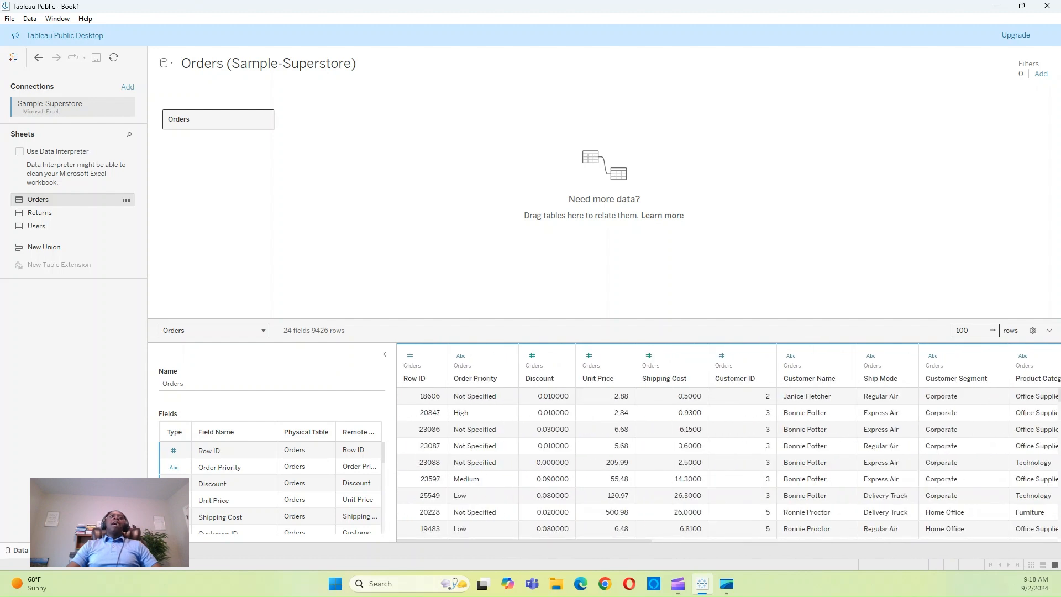
- Relate the Returns table to Orders on the canvas and remove Returns again
drag(48, 217, 401, 186)
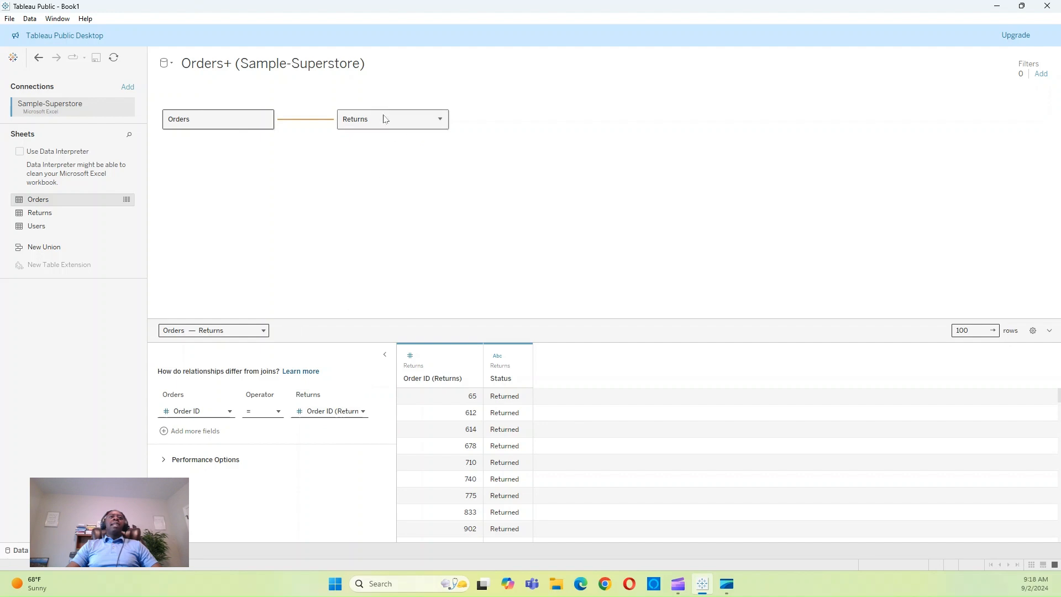
mouse_move(398, 126)
mouse_down()
mouse_move(393, 187)
mouse_move(393, 145)
mouse_move(409, 120)
mouse_up()
click(440, 120)
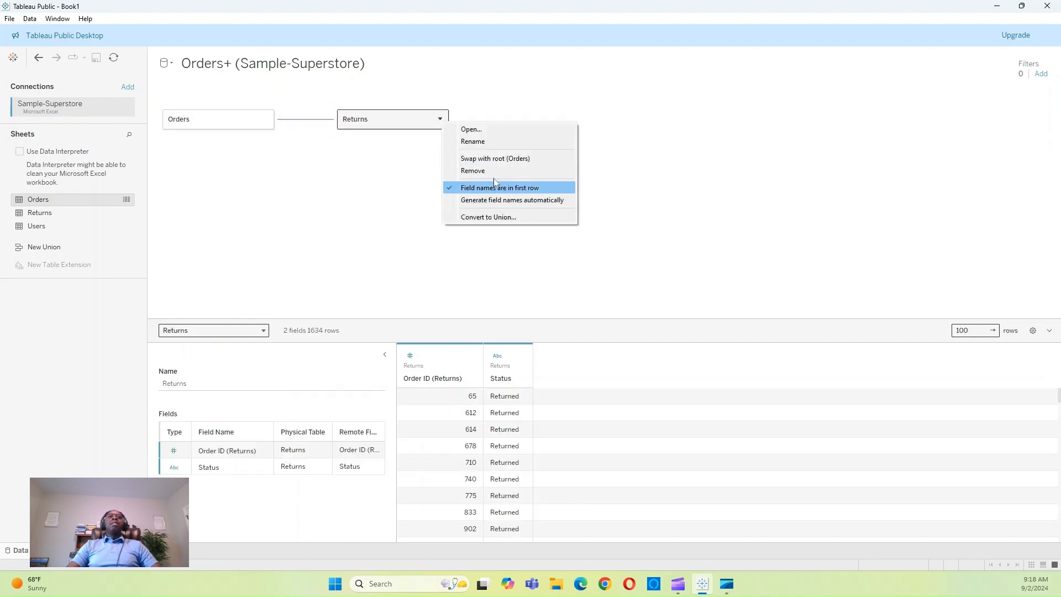
click(520, 171)
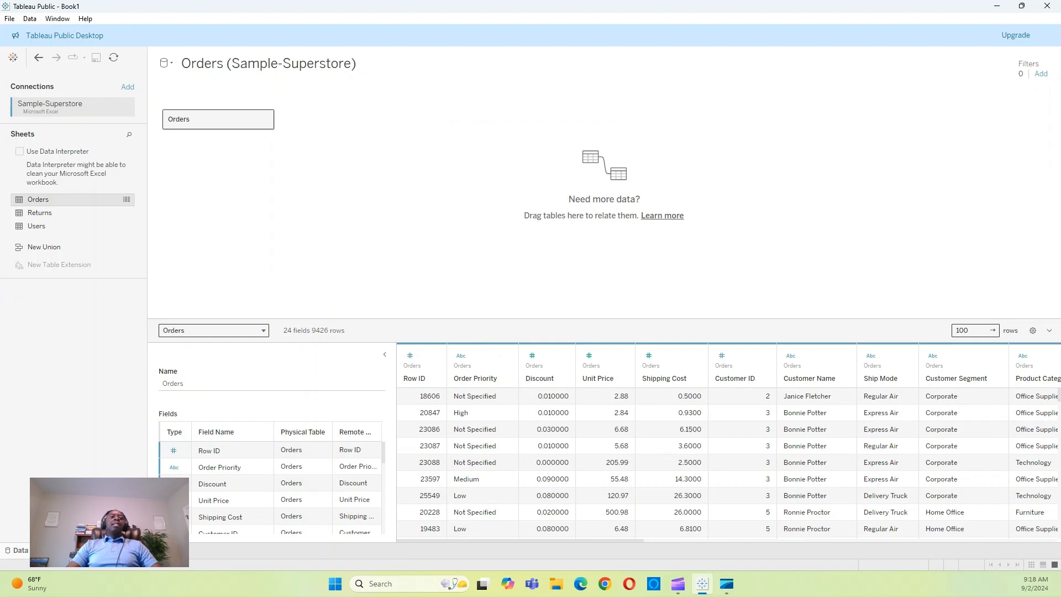
- Open the Sheet 1 worksheet and look over the dimension and measure fields of the Orders table
click(70, 551)
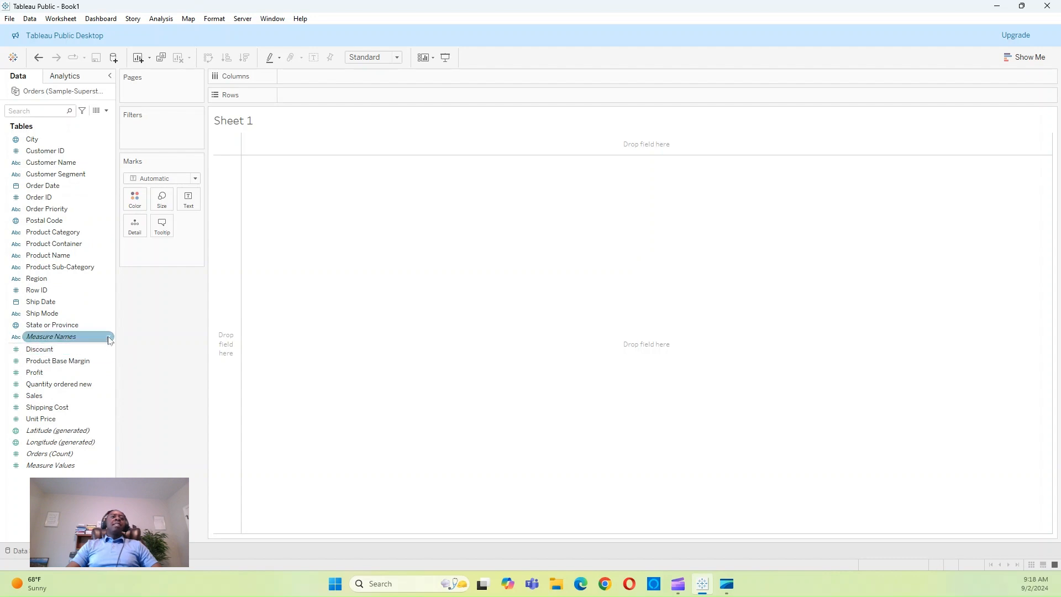
drag(40, 141, 60, 359)
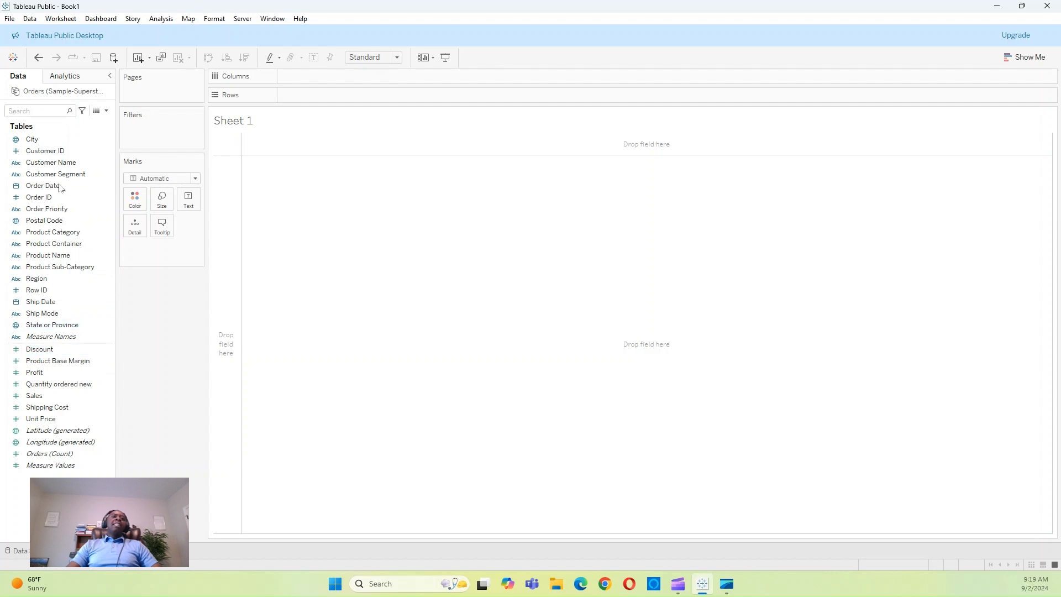
click(55, 326)
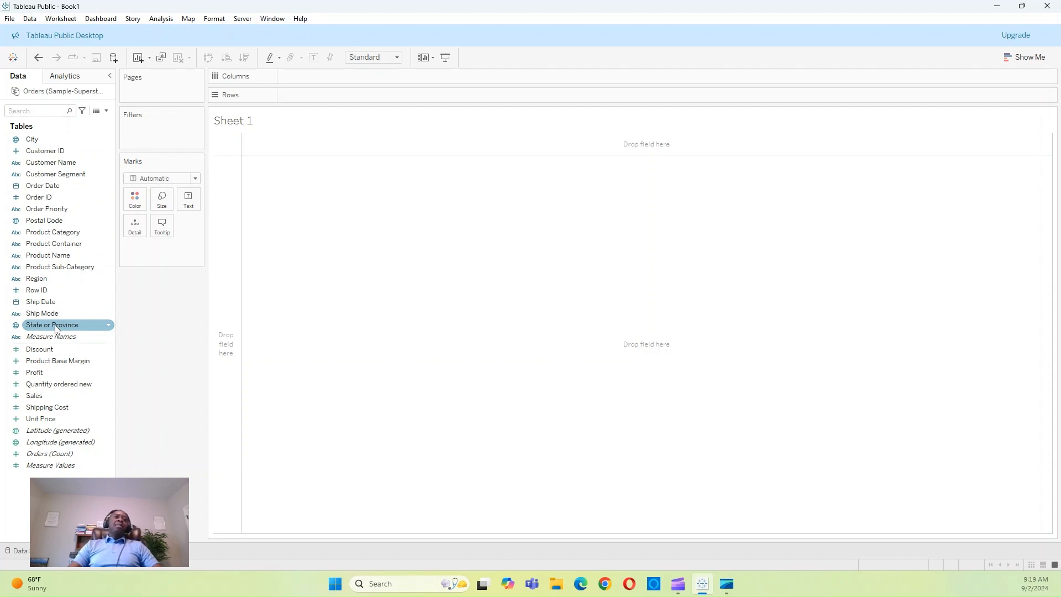
click(76, 200)
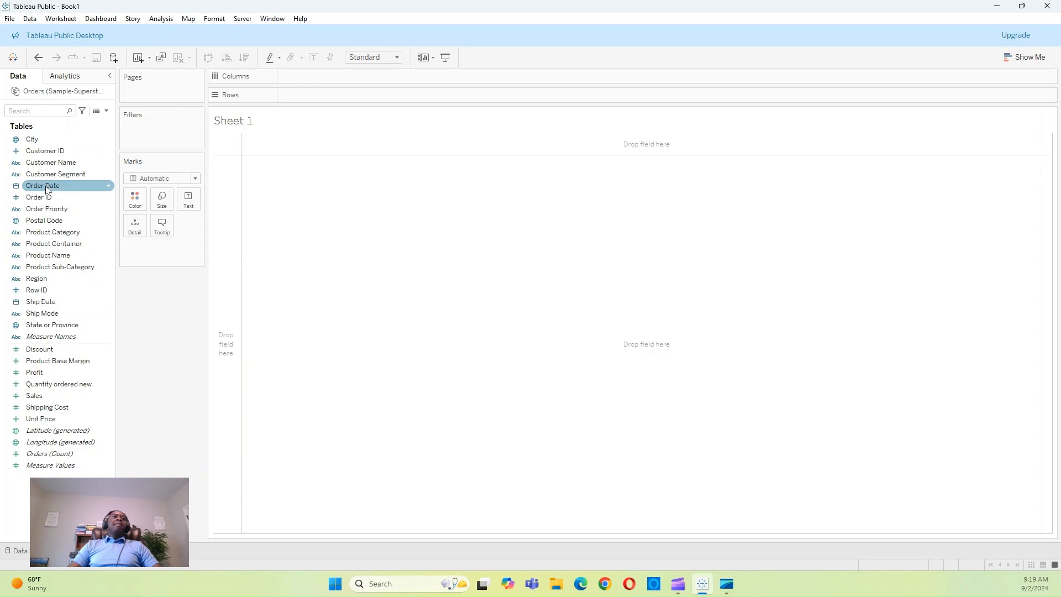
- Build a text table of Sales by Product Category, with the categories in rows
drag(77, 232, 337, 99)
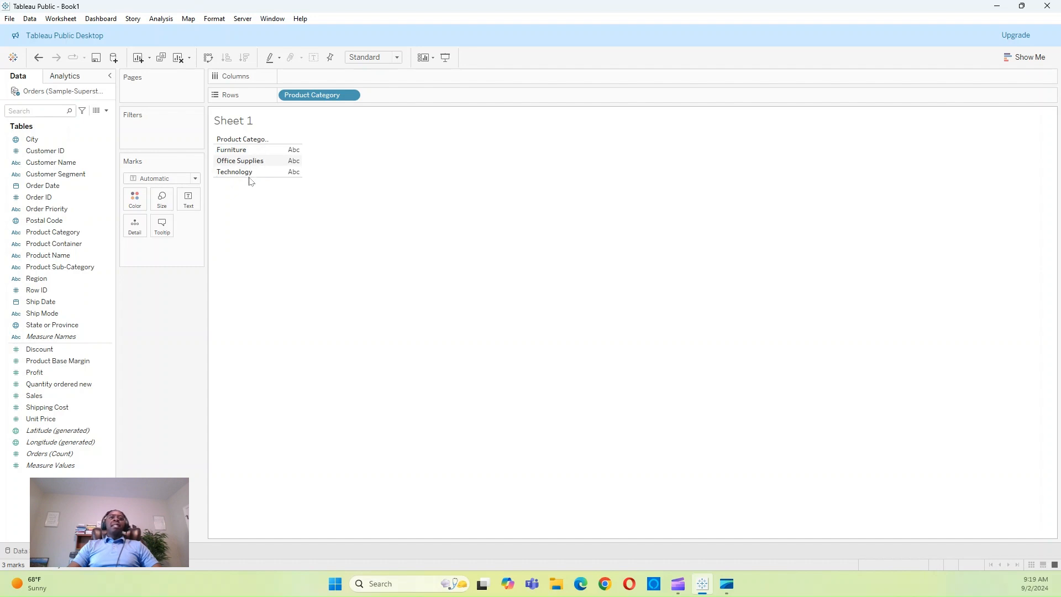
click(45, 402)
drag(45, 402, 283, 160)
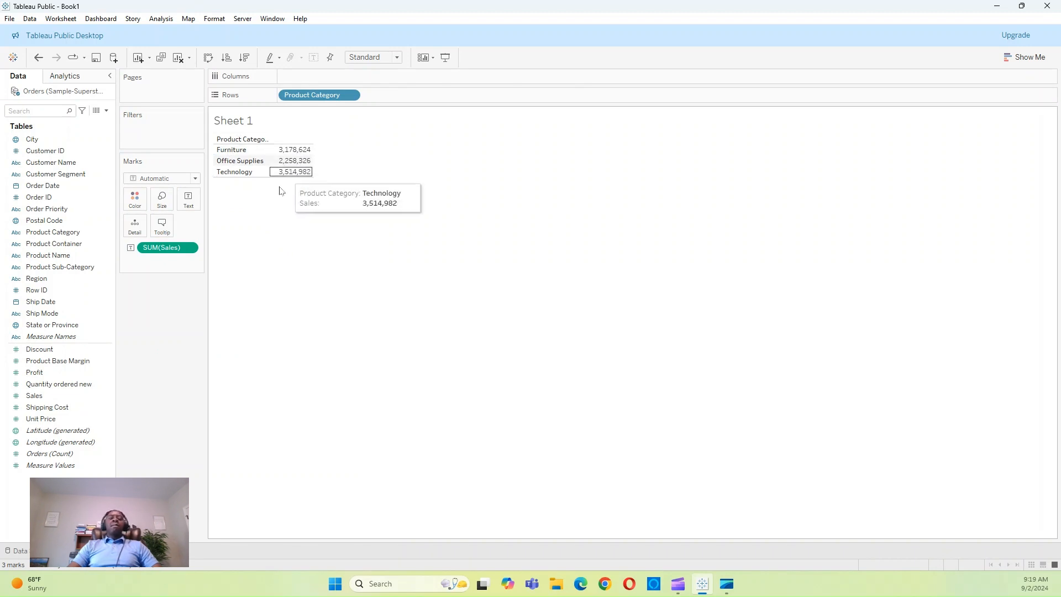
mouse_move(302, 179)
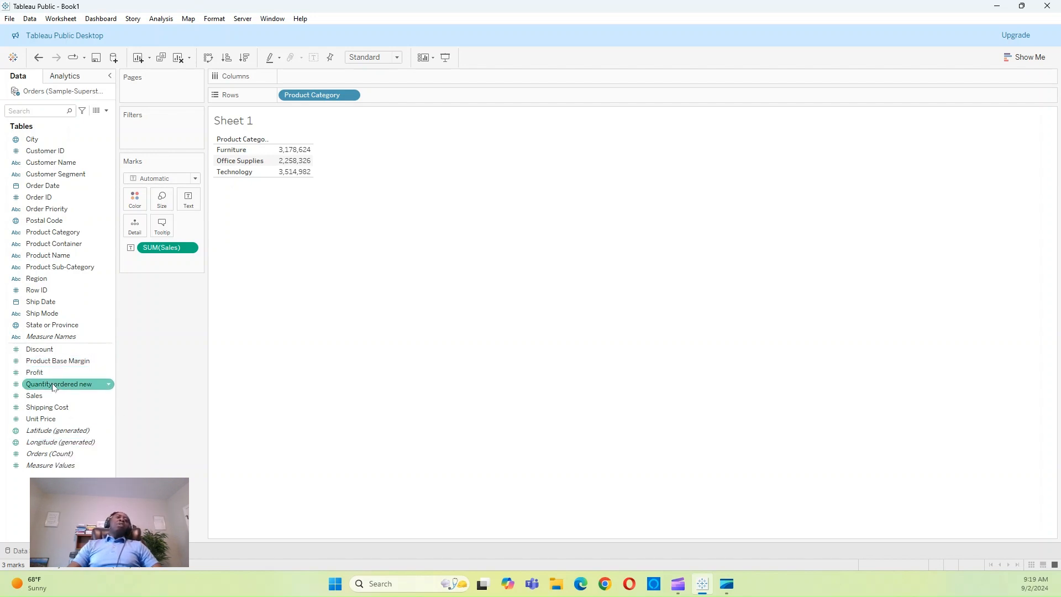
- Convert the Profit measure into a dimension in the data pane and undo the conversion
drag(50, 373, 57, 302)
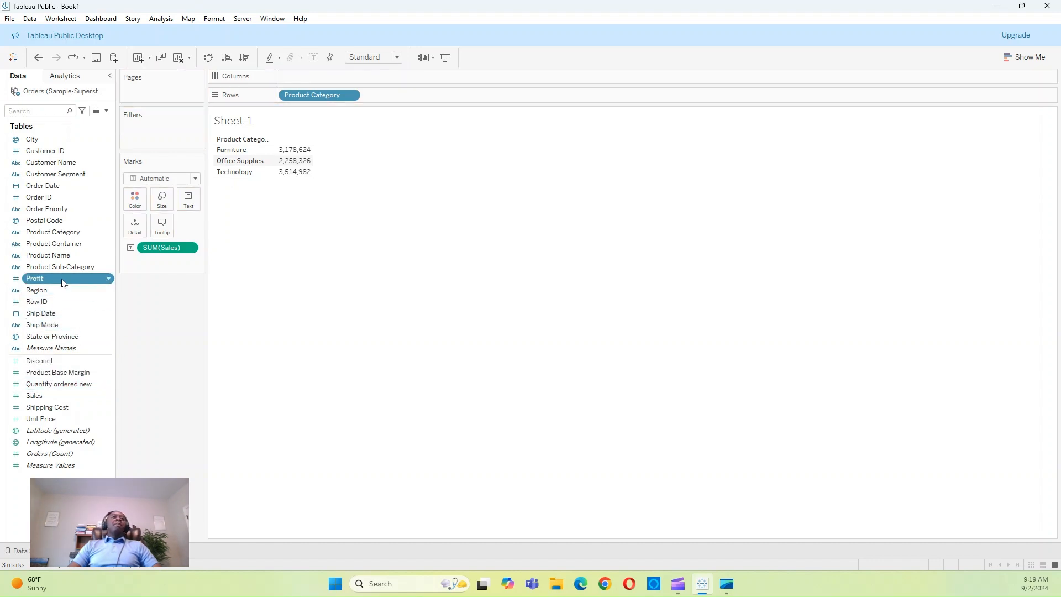
click(38, 57)
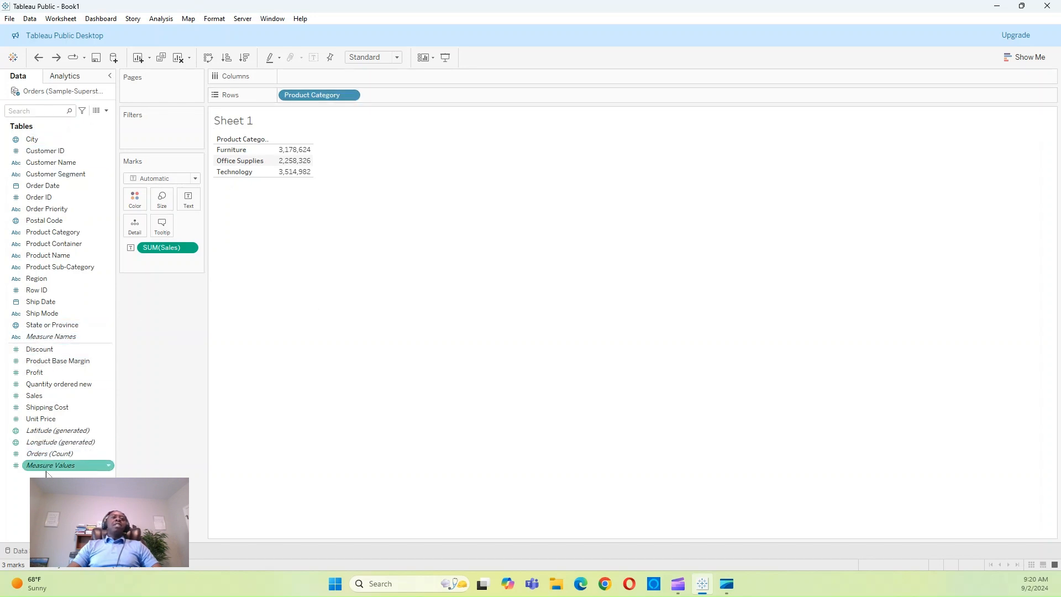
click(80, 186)
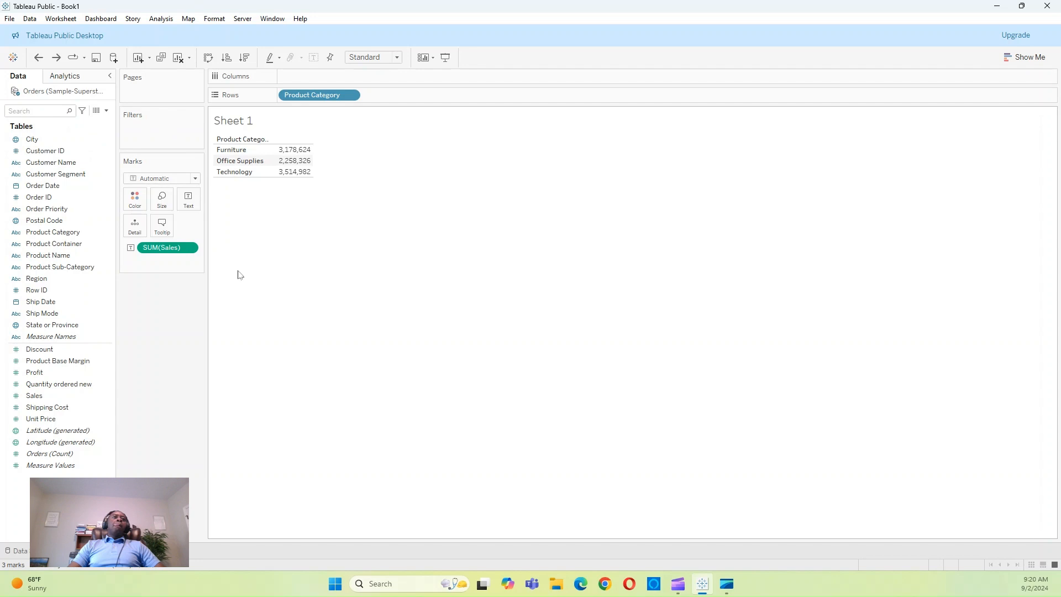
click(17, 164)
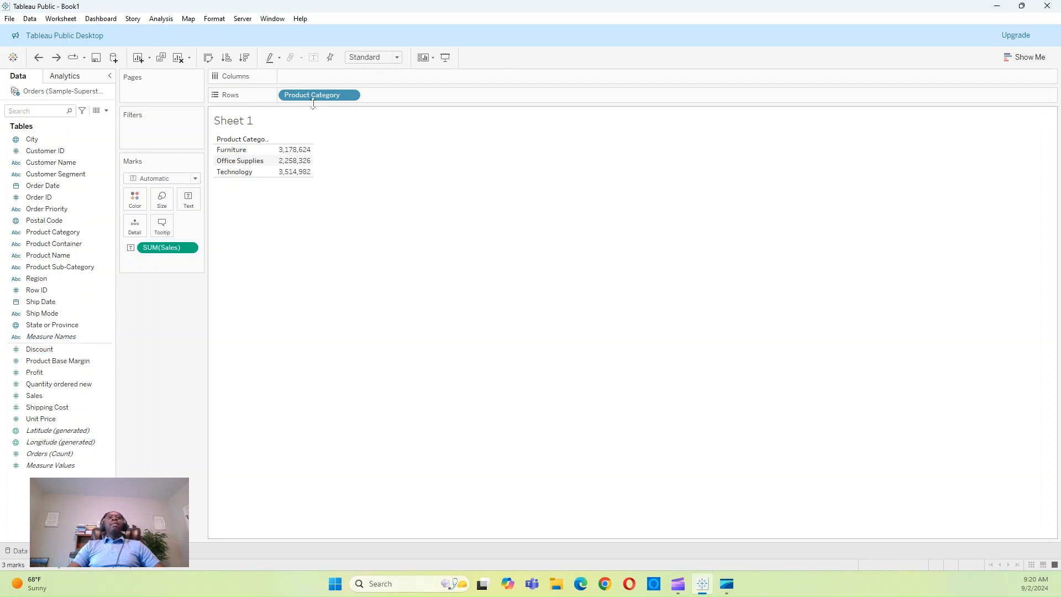
- Clear Product Category and Sales from Sheet 1 and plot Profit by year of Order Date
mouse_move(313, 96)
mouse_down()
mouse_move(316, 78)
mouse_move(292, 185)
mouse_move(171, 266)
mouse_move(170, 308)
mouse_up()
double_click(59, 373)
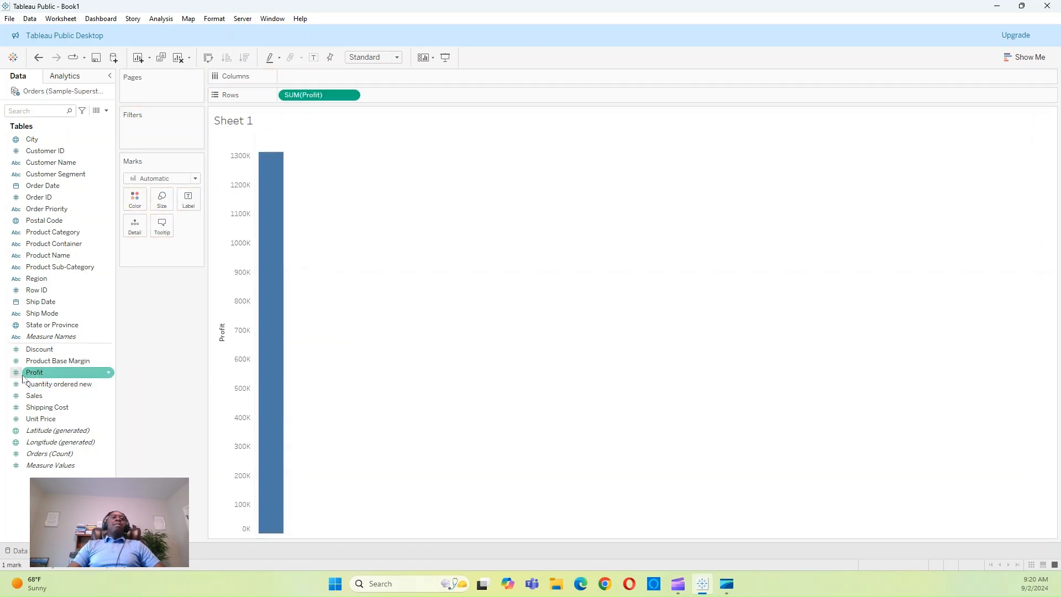
mouse_move(278, 155)
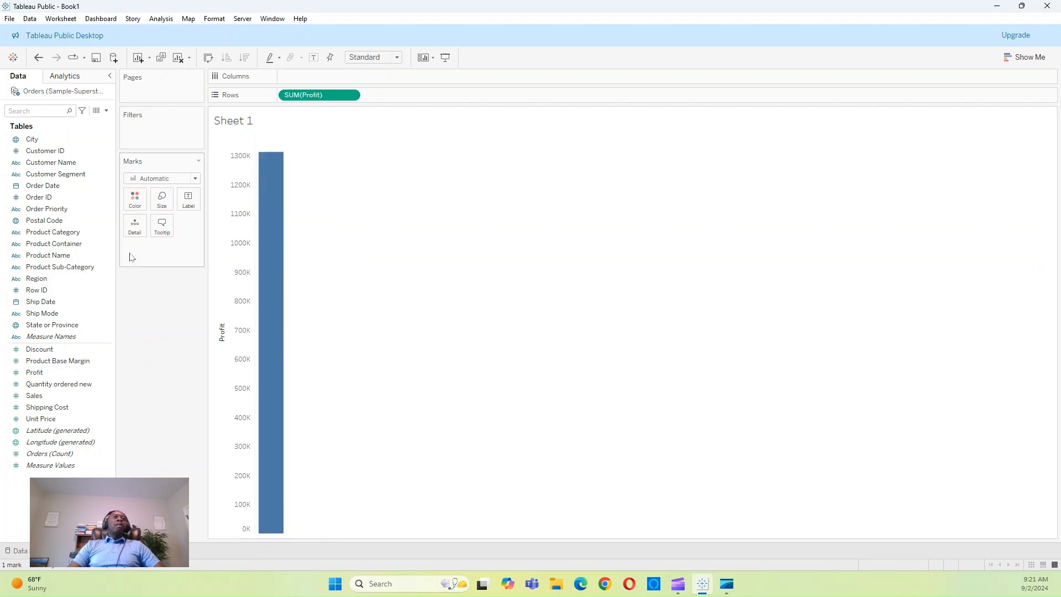
double_click(57, 187)
mouse_move(360, 184)
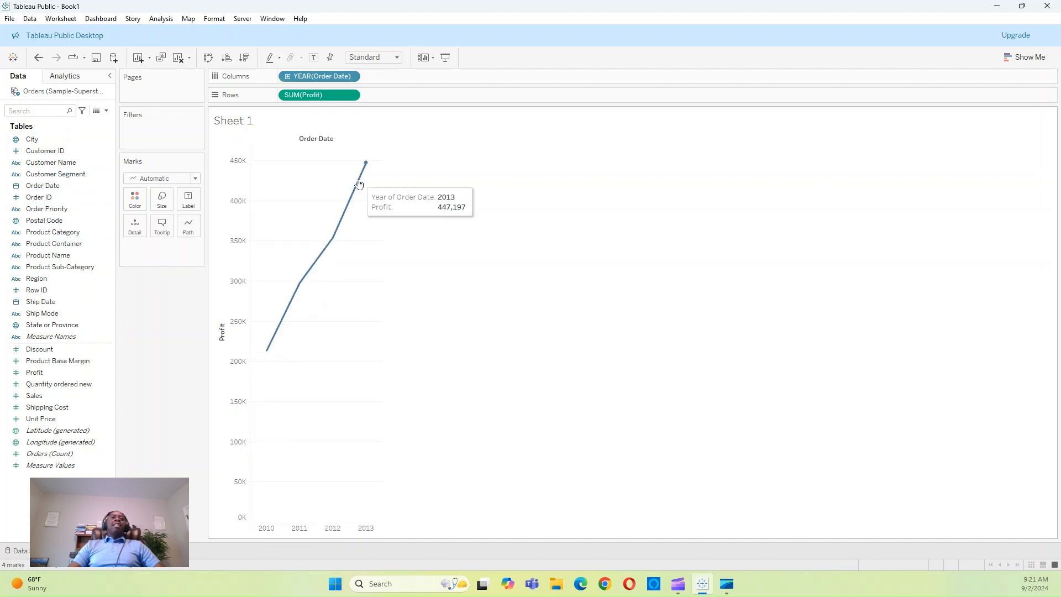
- Change the Profit chart to horizontal bars, then swap rows and columns to make the bars vertical with years in columns
click(1032, 58)
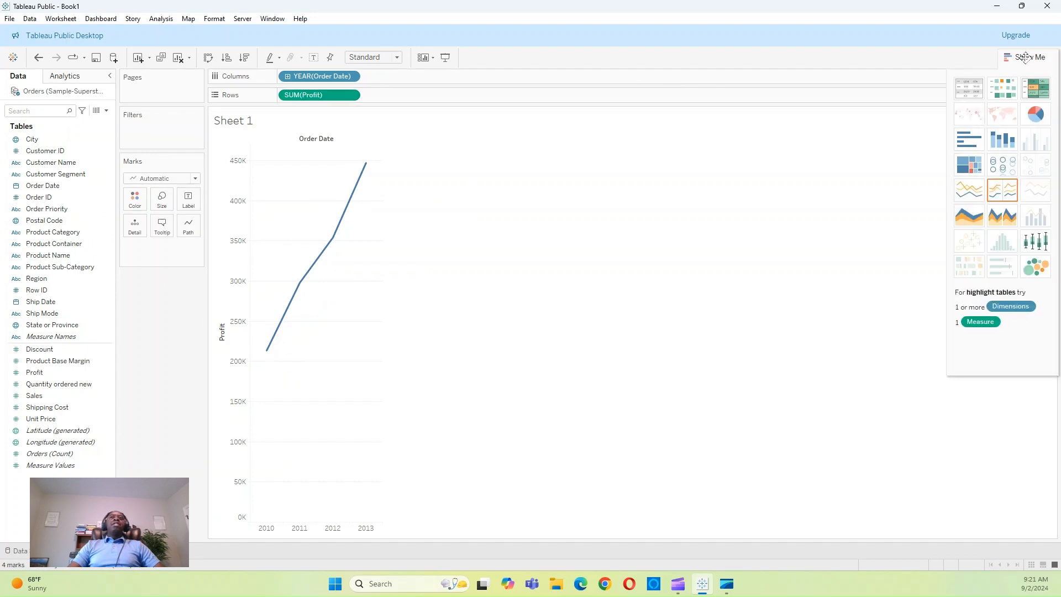
click(960, 146)
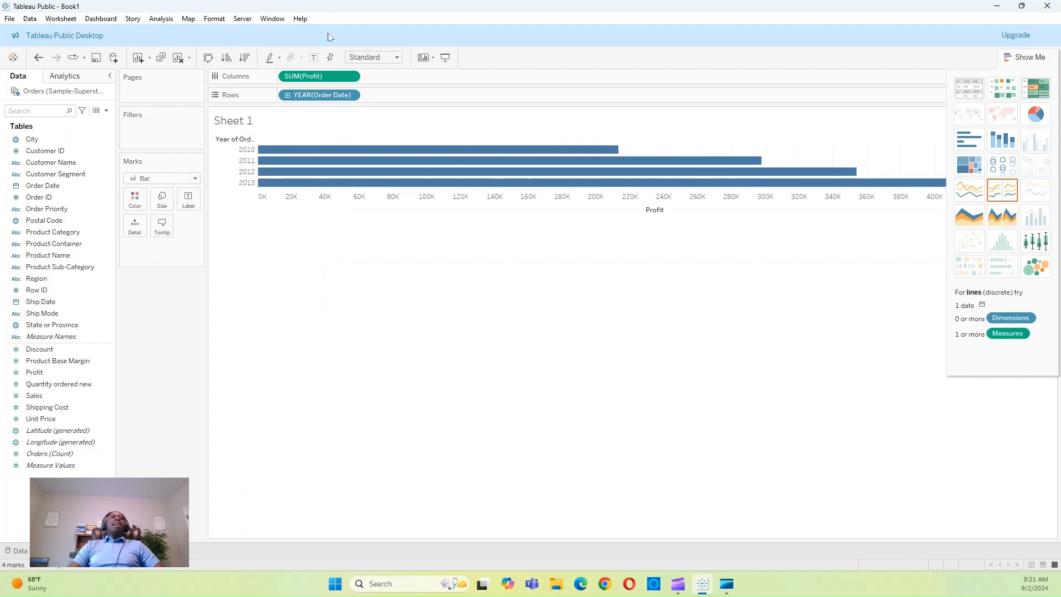
click(209, 58)
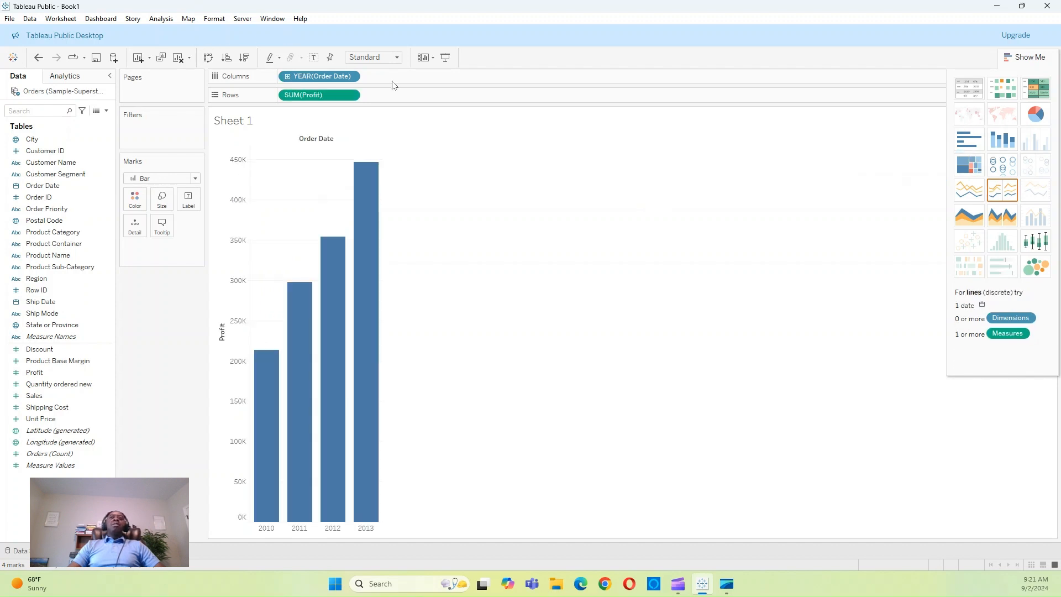
click(209, 61)
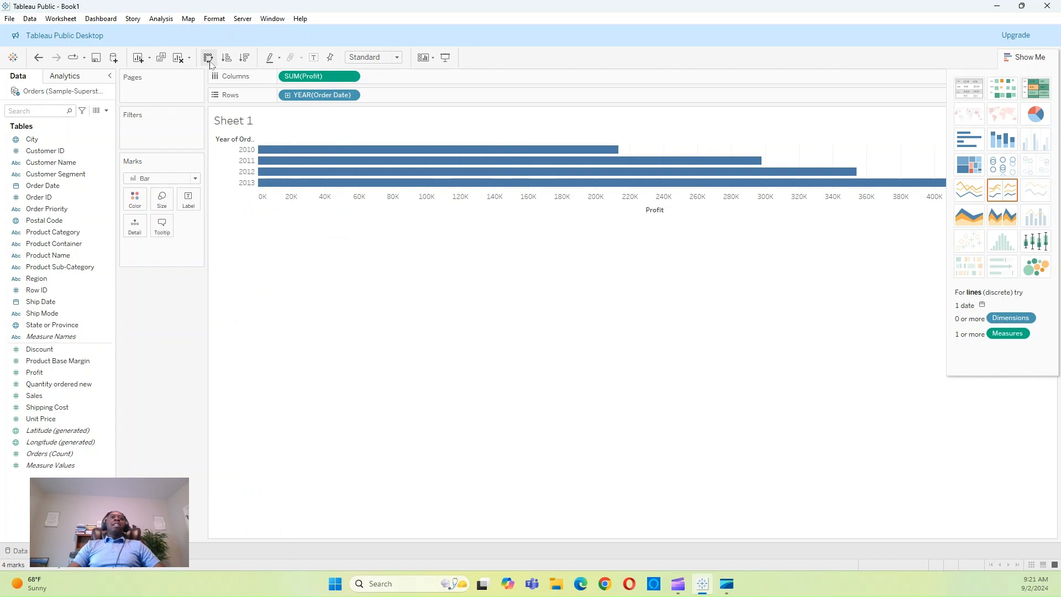
click(210, 61)
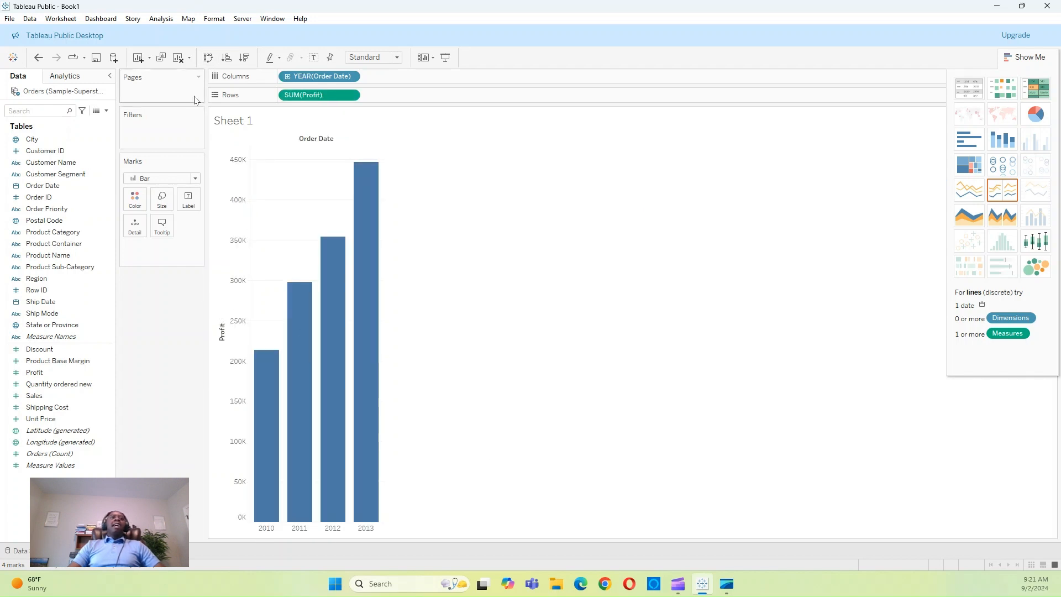
click(209, 59)
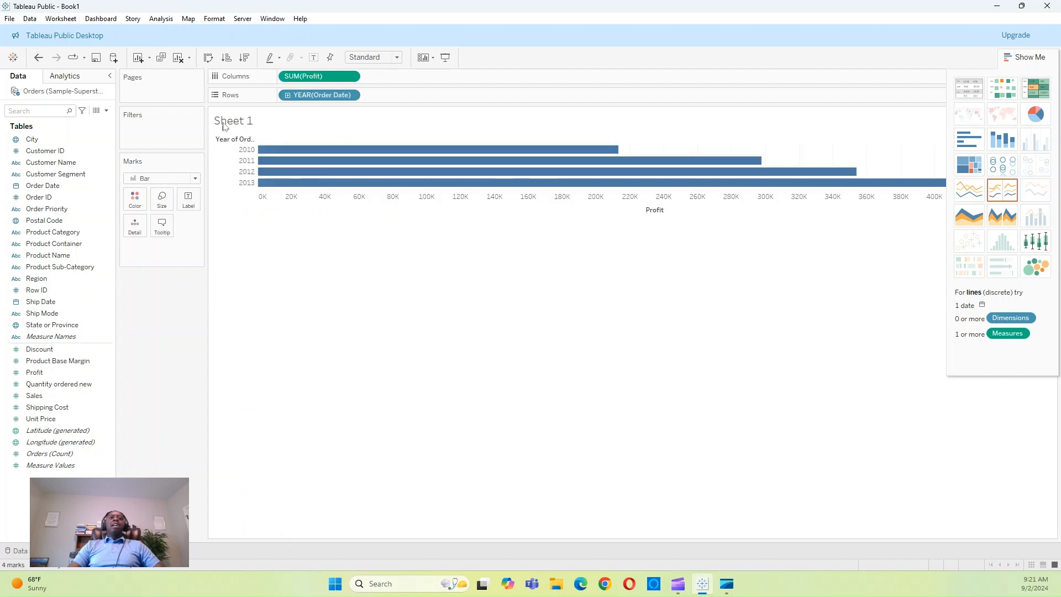
click(209, 59)
- Show mark labels with the Profit values on all bars
click(189, 199)
click(212, 225)
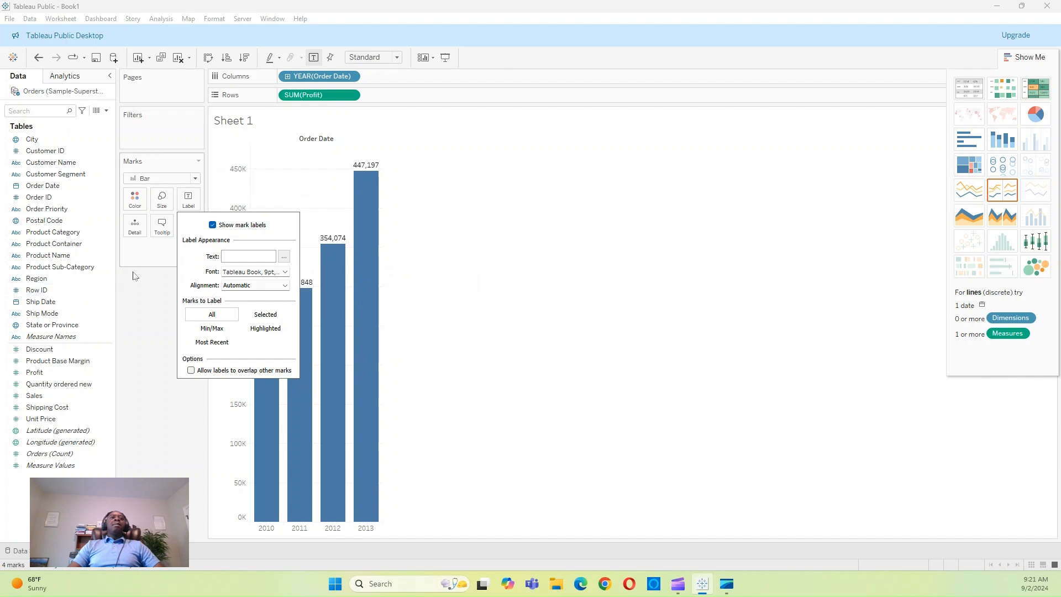
click(158, 319)
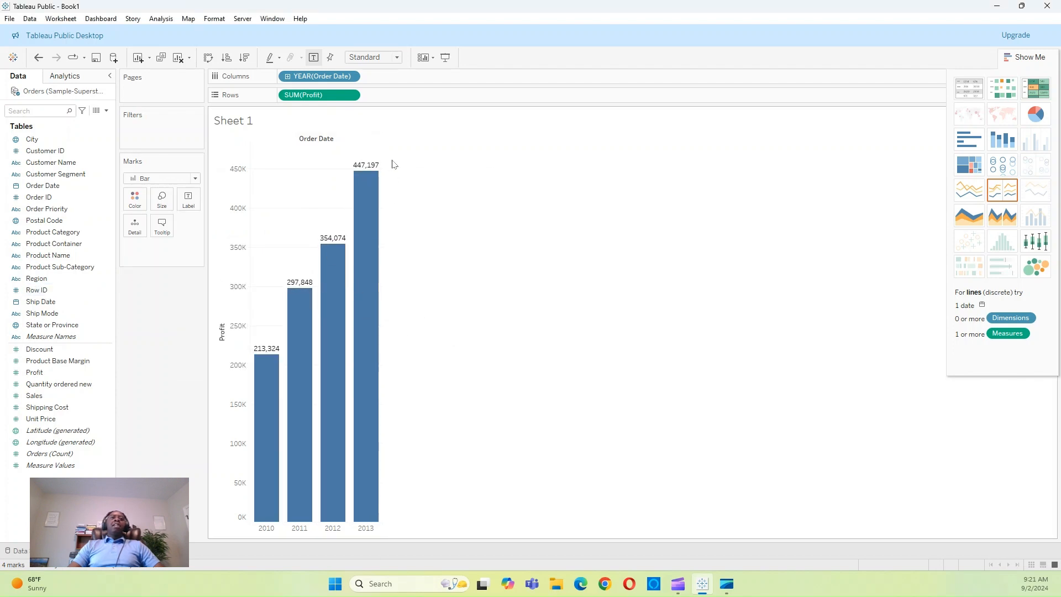
- Set the default number format of the Profit measure to Currency (Custom) with 0 decimal places
right_click(78, 373)
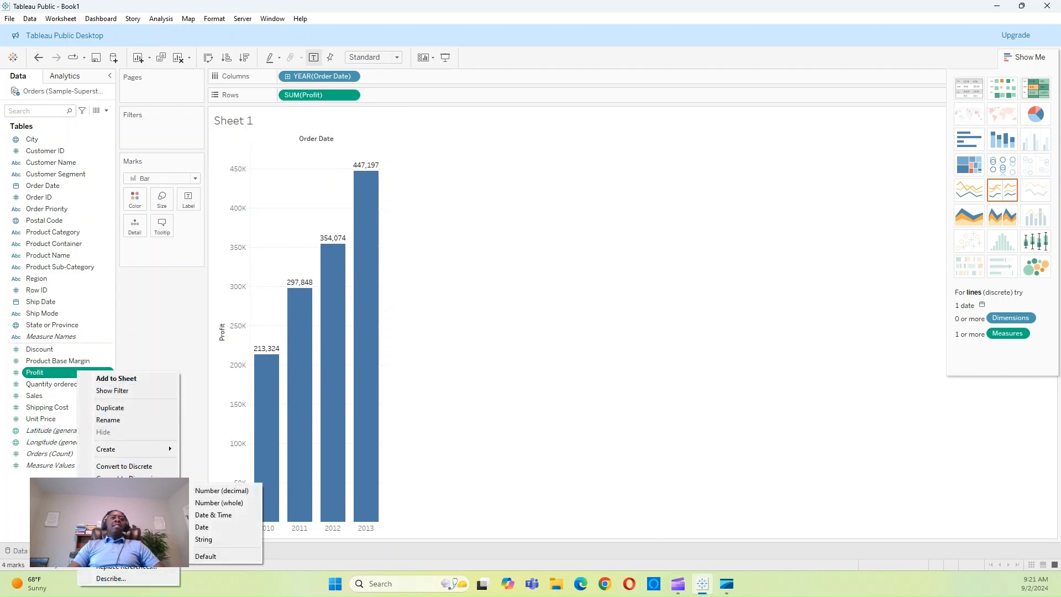
mouse_move(127, 503)
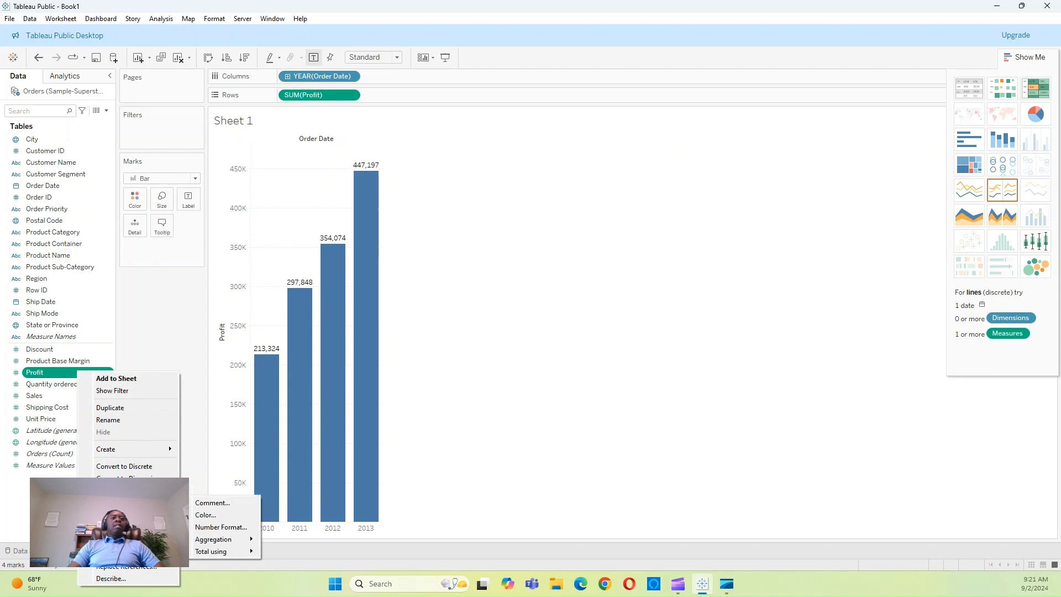
click(241, 532)
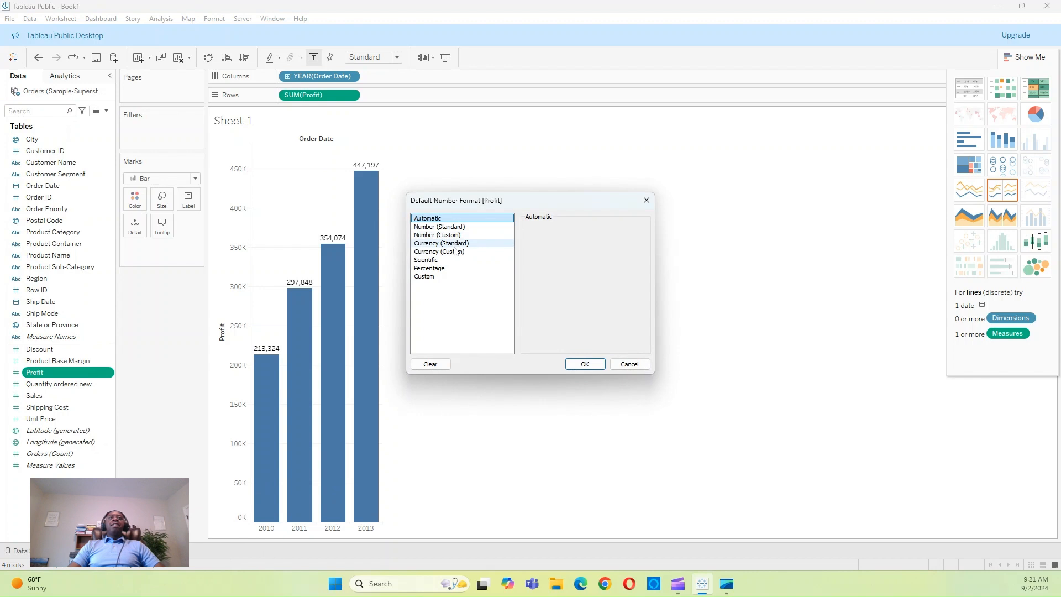
click(452, 244)
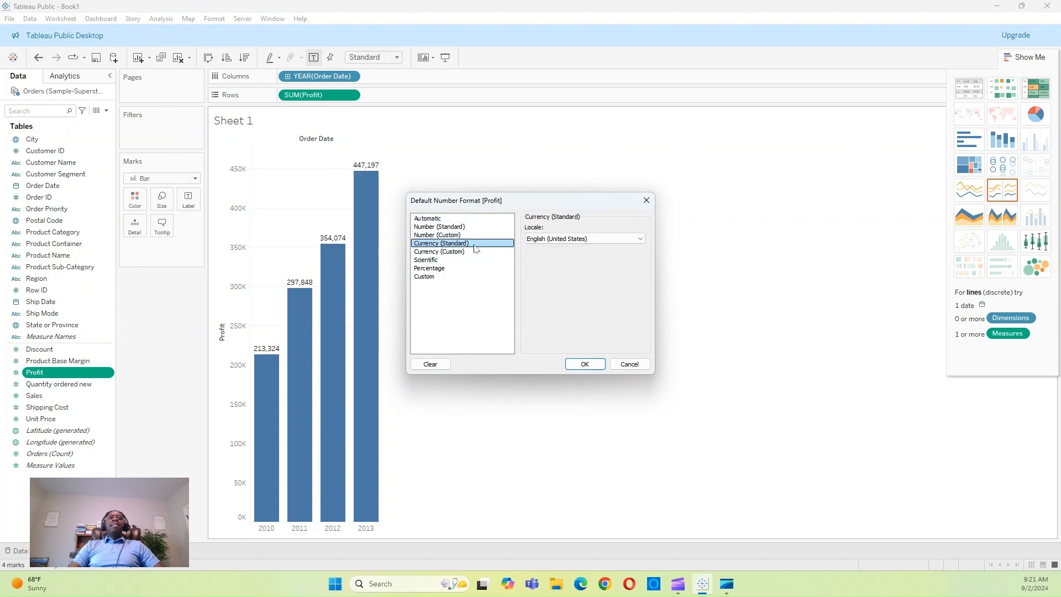
click(439, 252)
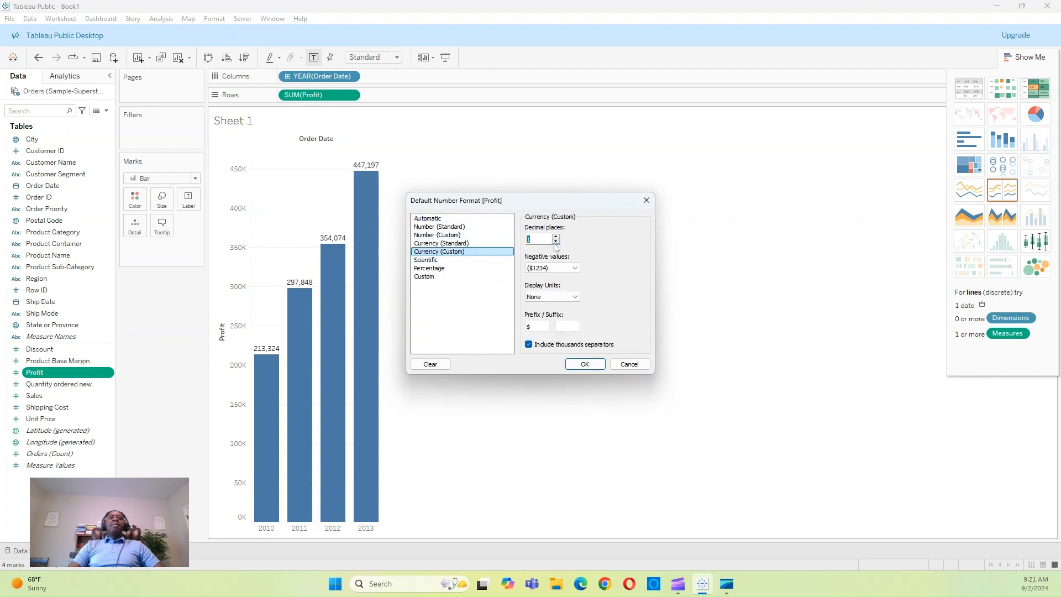
click(584, 365)
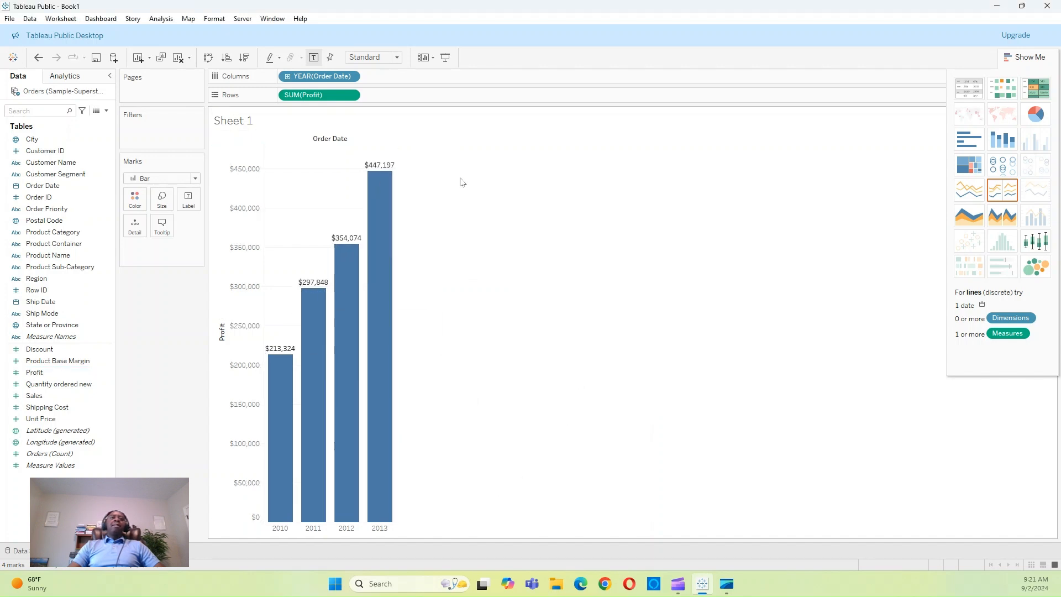
- Color the Profit bars a light warm gray and lower their opacity to 78%
click(135, 199)
click(204, 268)
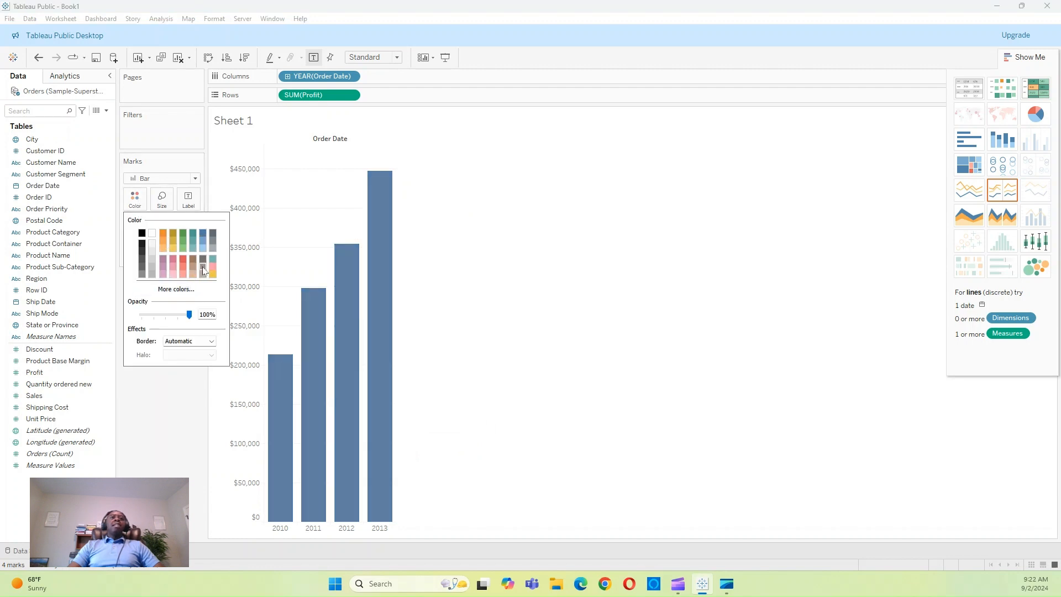
click(213, 342)
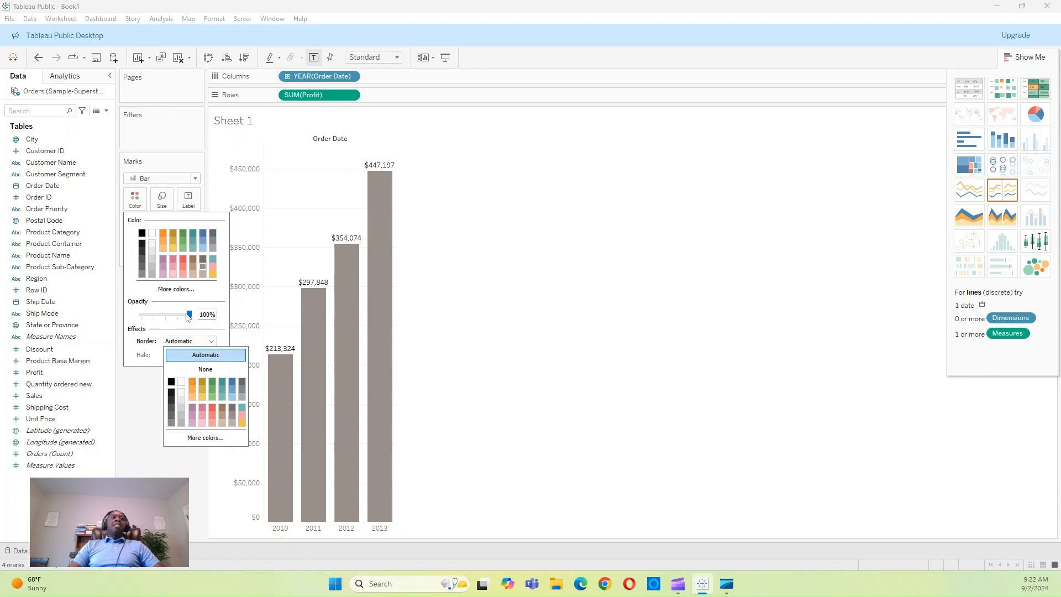
drag(187, 316, 179, 317)
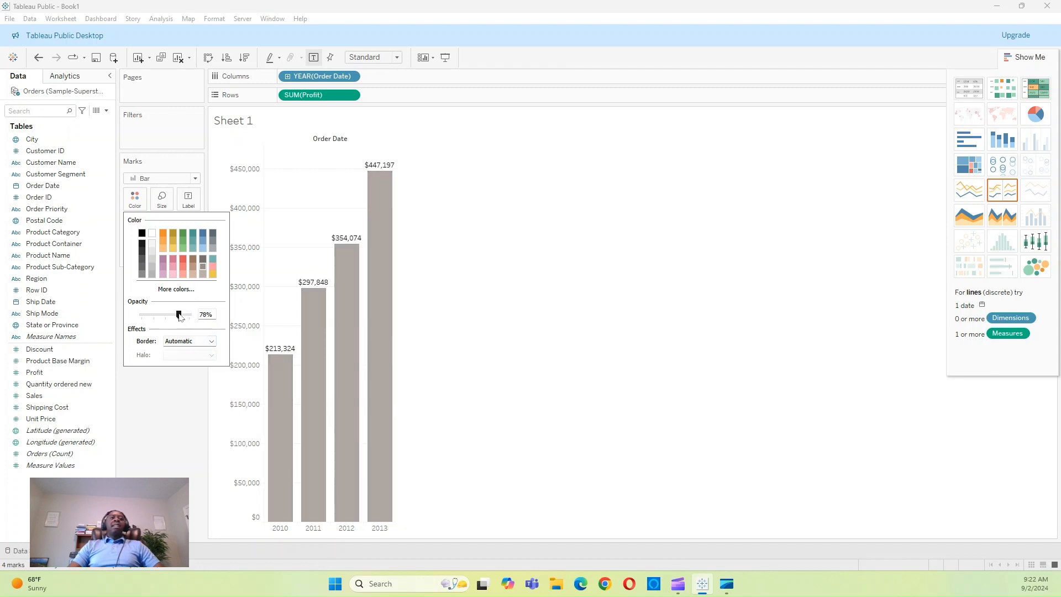
- Try several border colors on the Profit bars and settle on a blue border
click(212, 341)
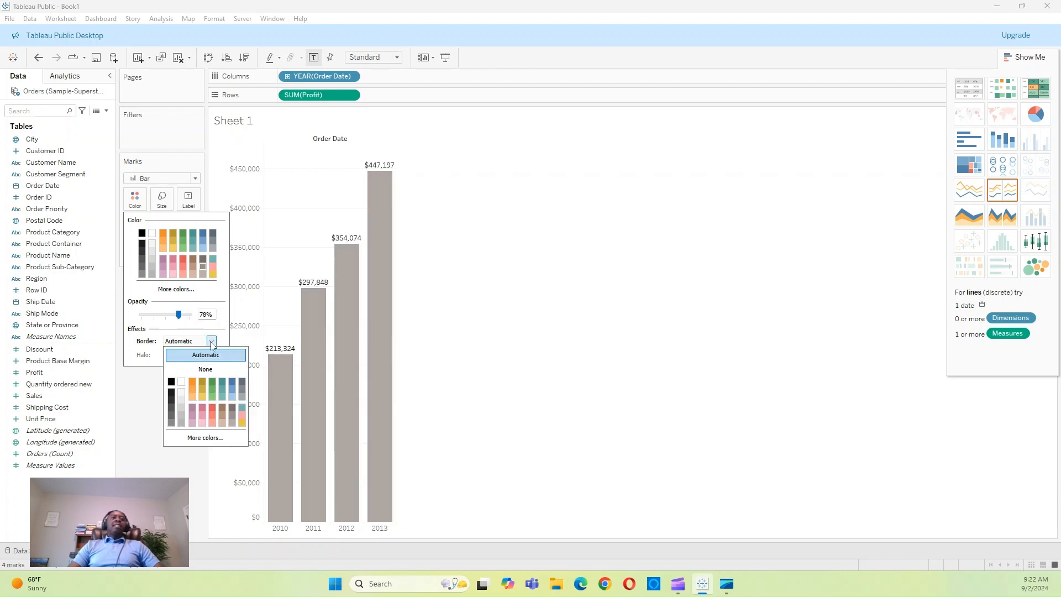
click(172, 408)
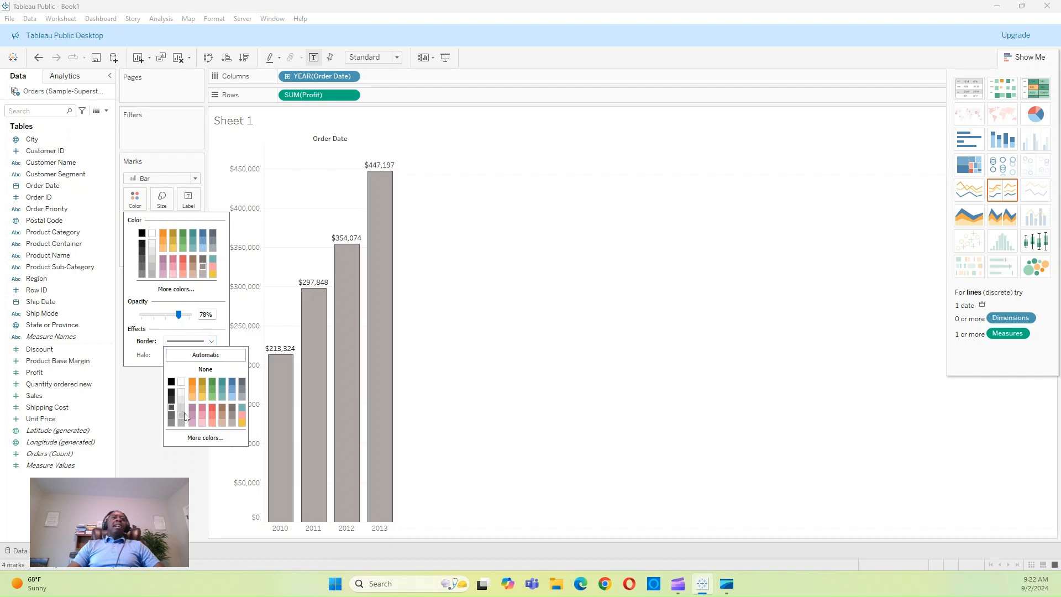
click(213, 383)
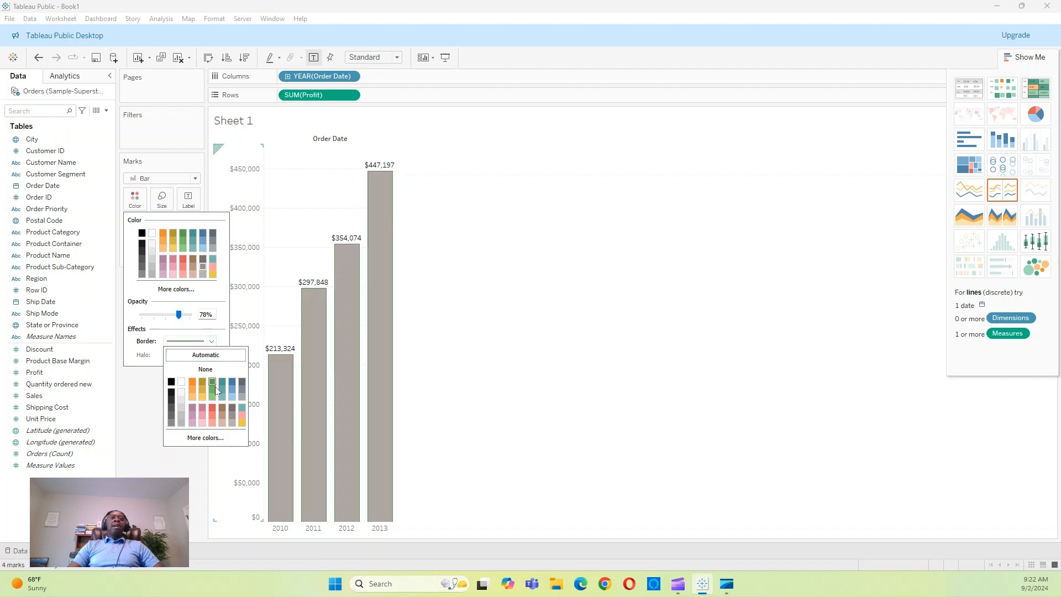
click(215, 398)
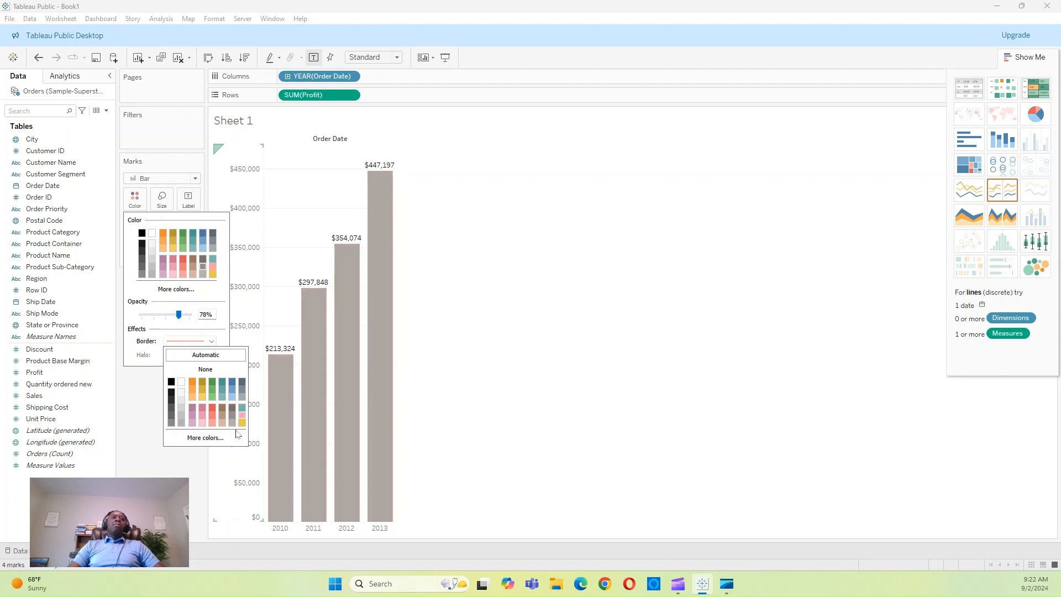
click(234, 424)
click(202, 387)
click(211, 385)
click(213, 391)
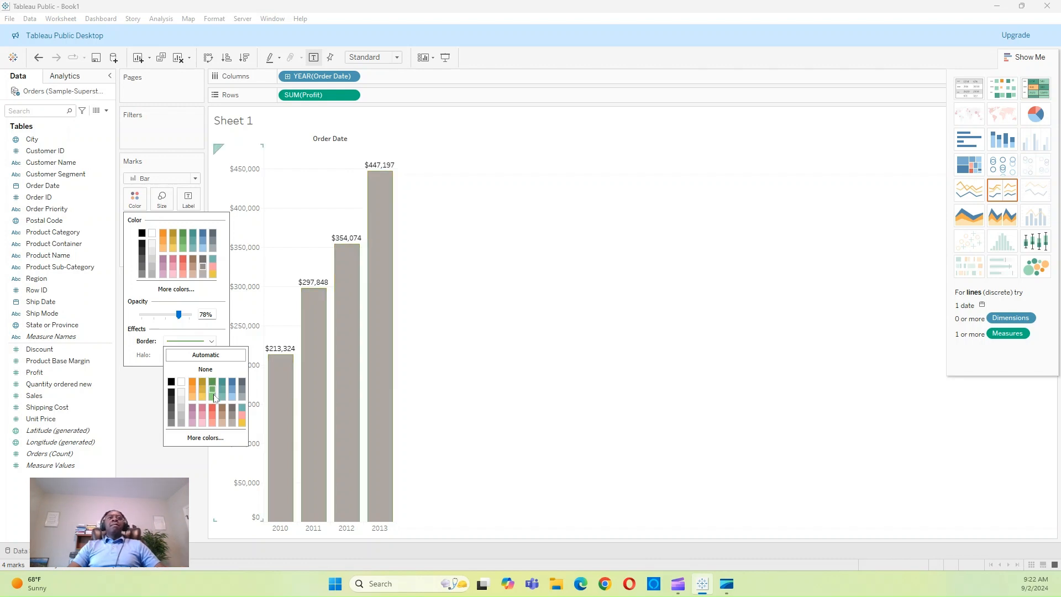
click(213, 400)
click(232, 384)
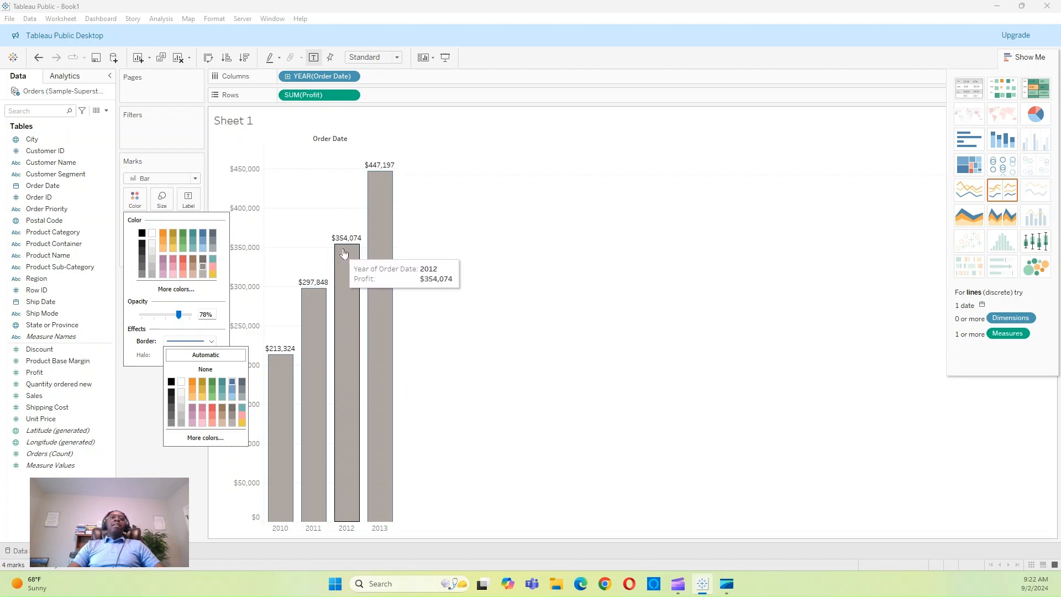
click(473, 425)
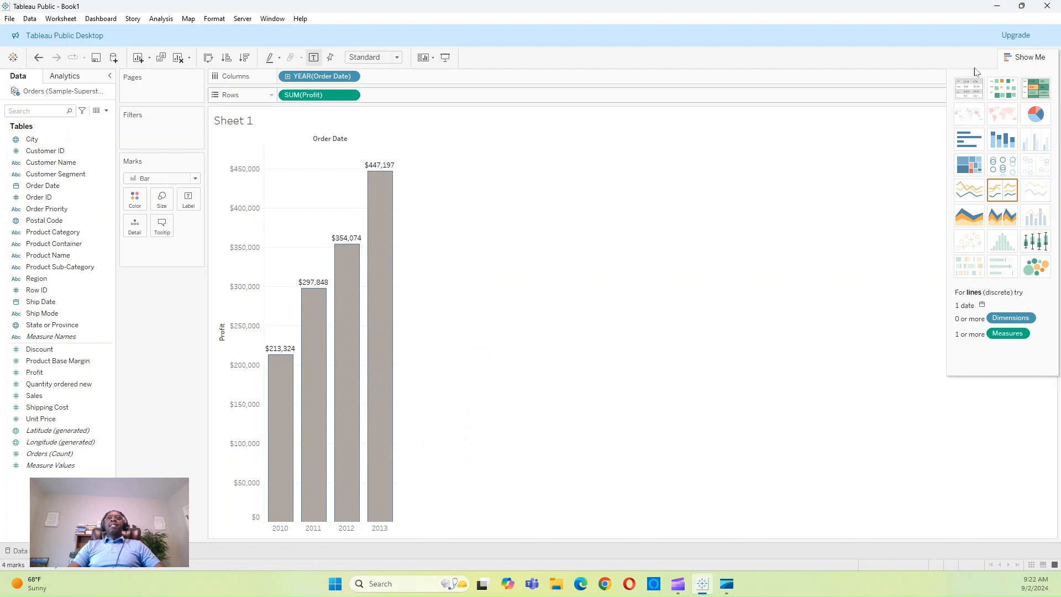
- Hide the chart type suggestions and rename Sheet 1 as Profit Per Year
click(1016, 59)
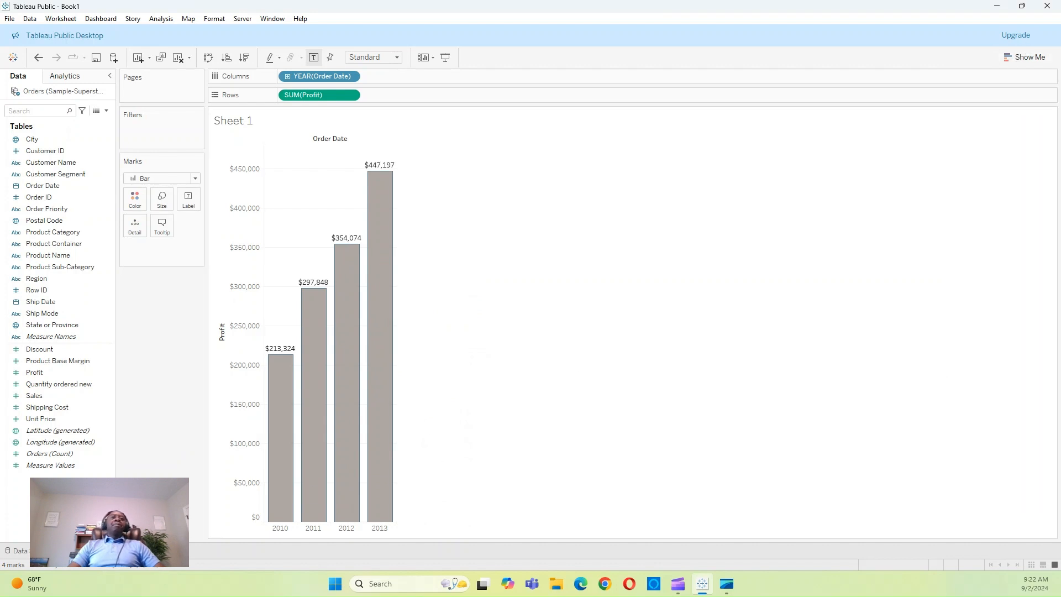
right_click(93, 548)
click(125, 423)
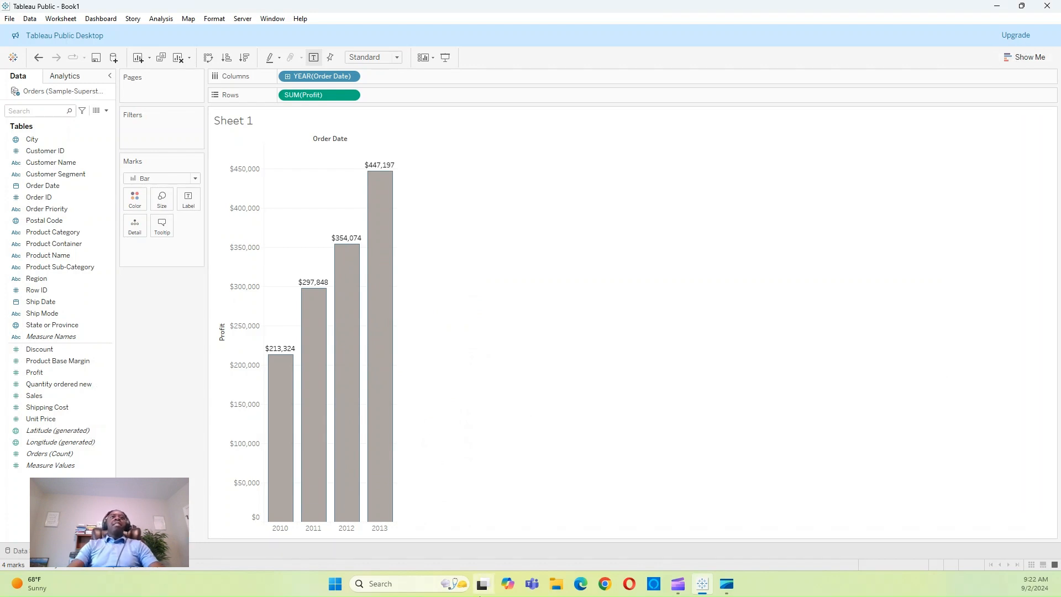
mouse_move(479, 594)
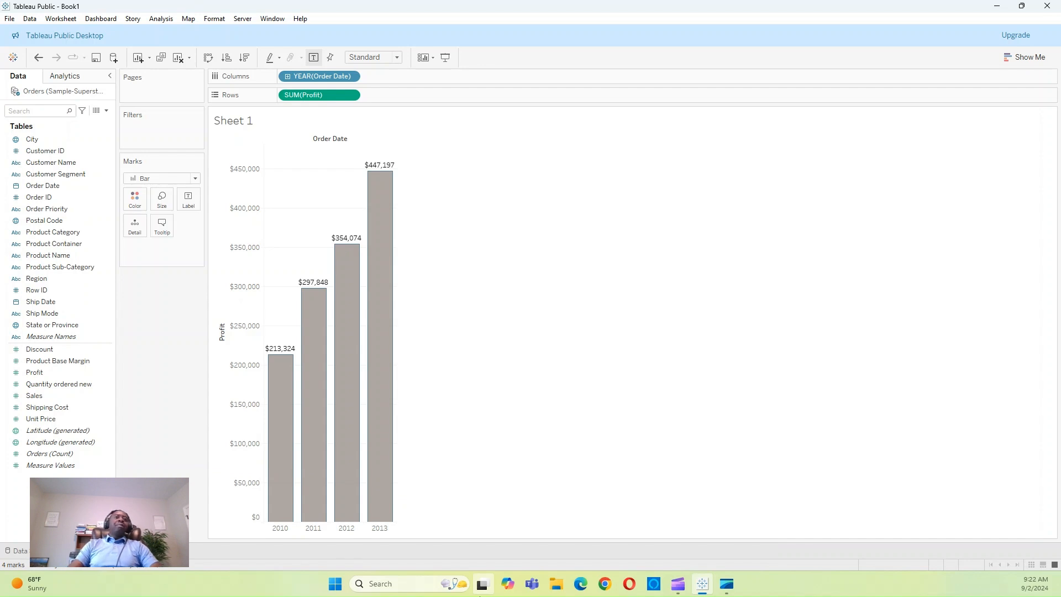
click(701, 345)
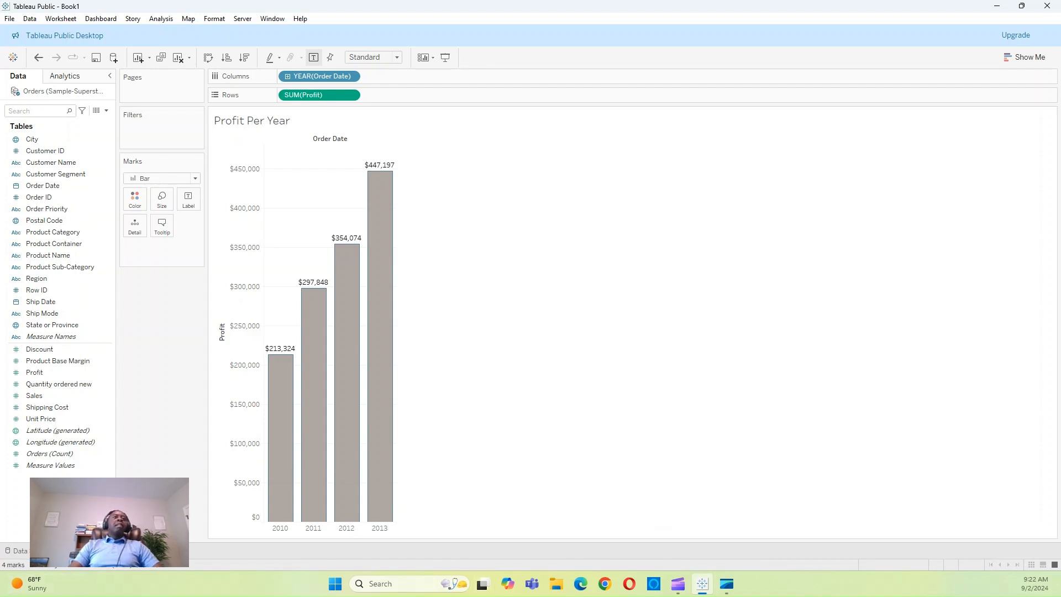
- Create a new worksheet and build a table of Profit by Product Category and Product Sub-Category in rows
click(134, 551)
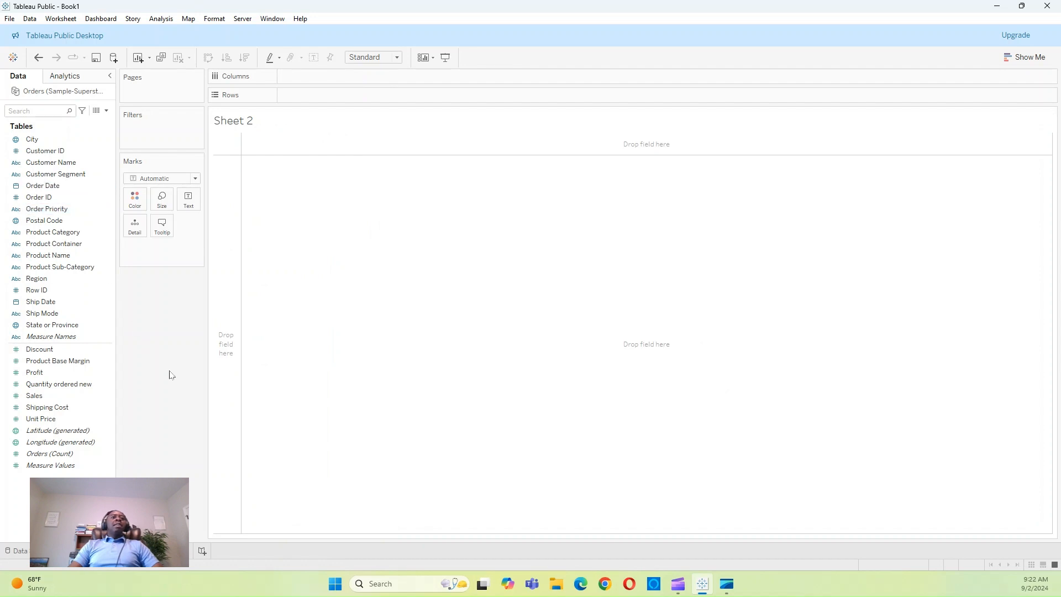
click(87, 267)
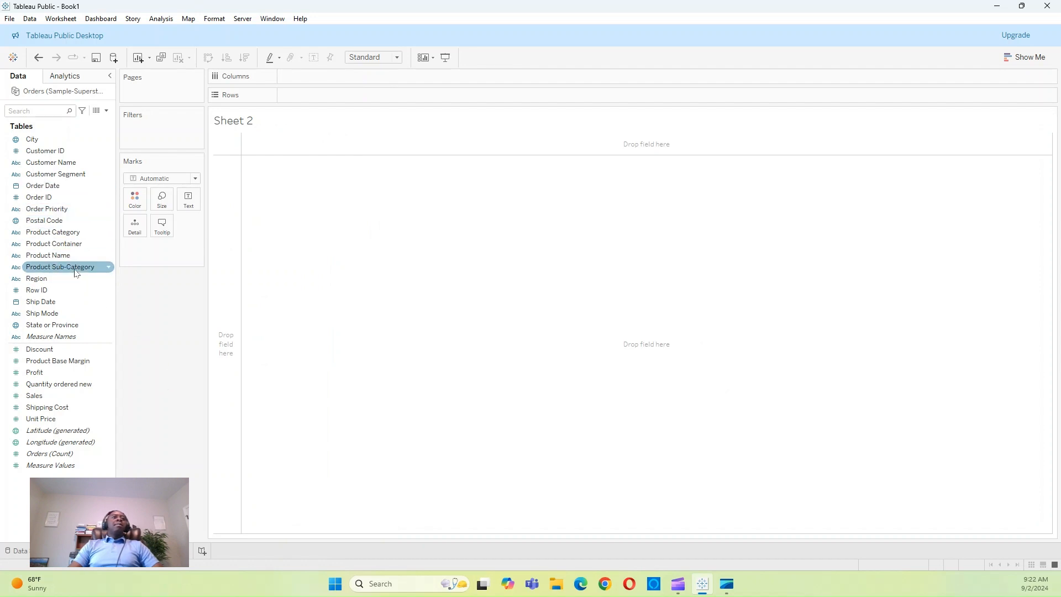
double_click(53, 232)
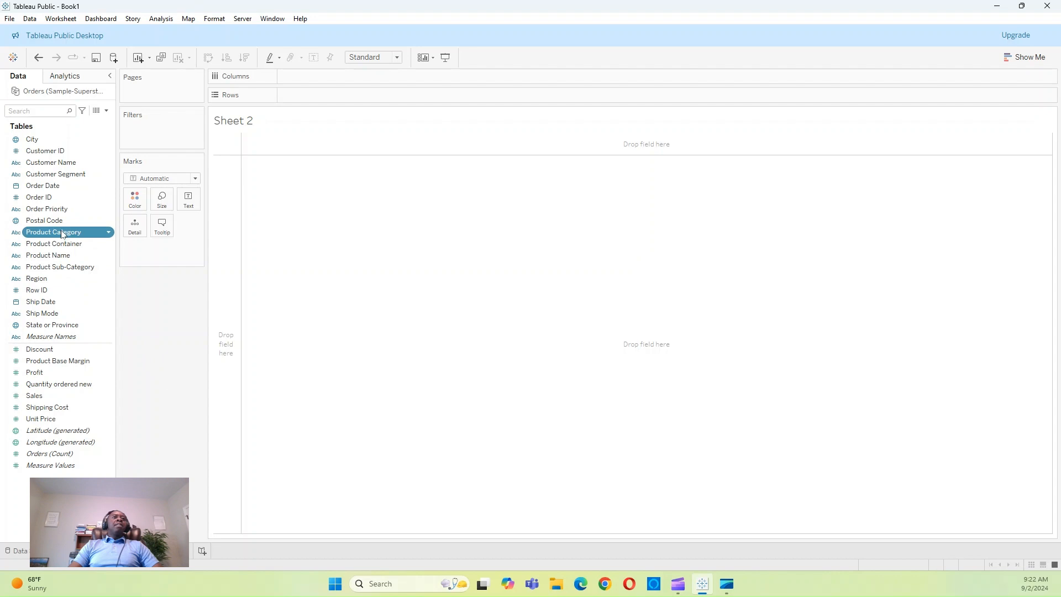
double_click(71, 267)
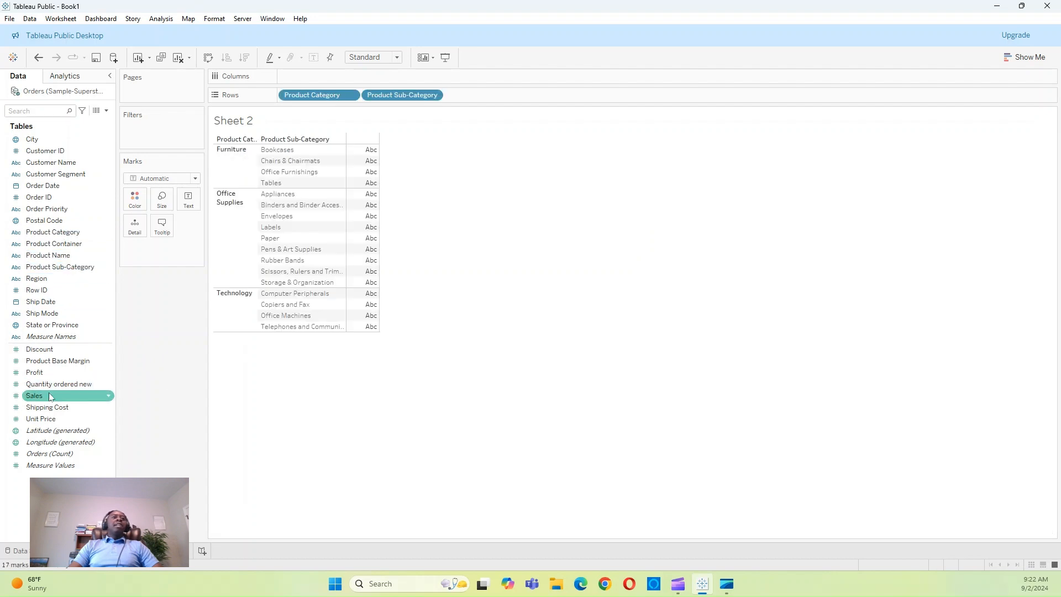
double_click(48, 374)
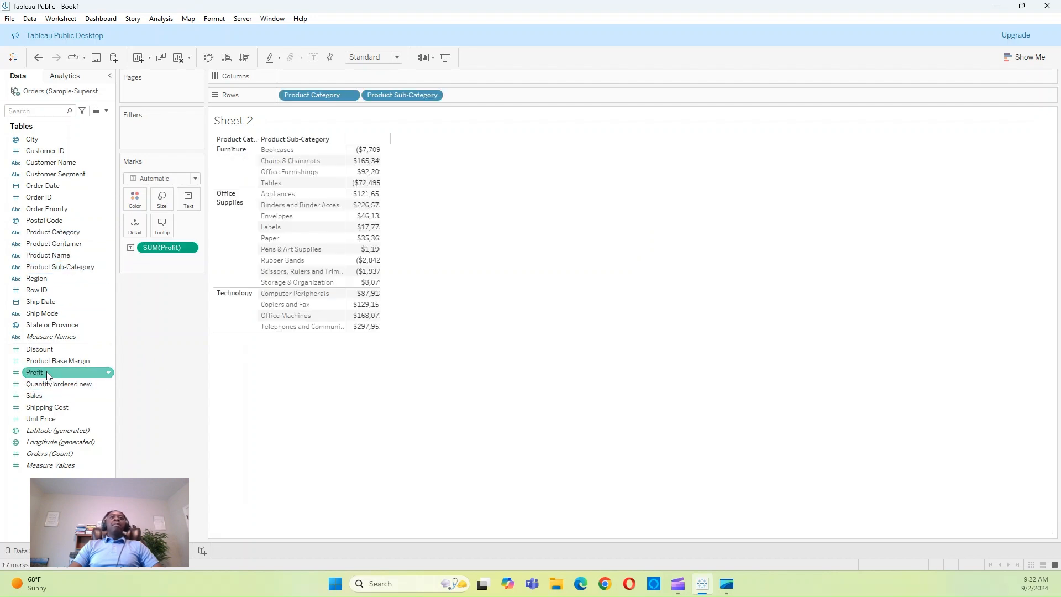
- Try horizontal bars, a text table and a heat map for the category profits, ending with a highlight table
click(1021, 54)
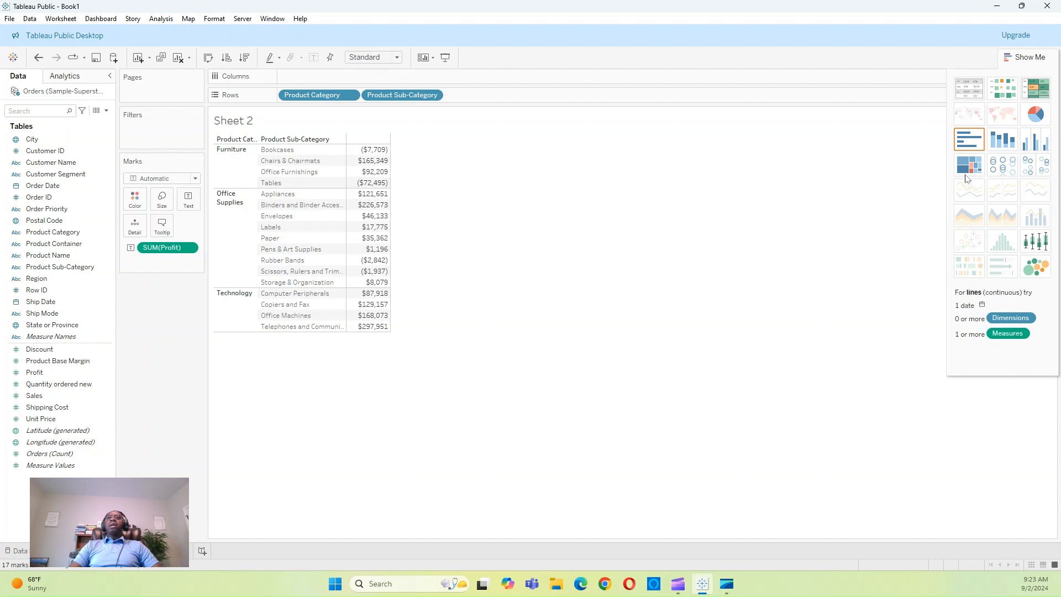
click(967, 141)
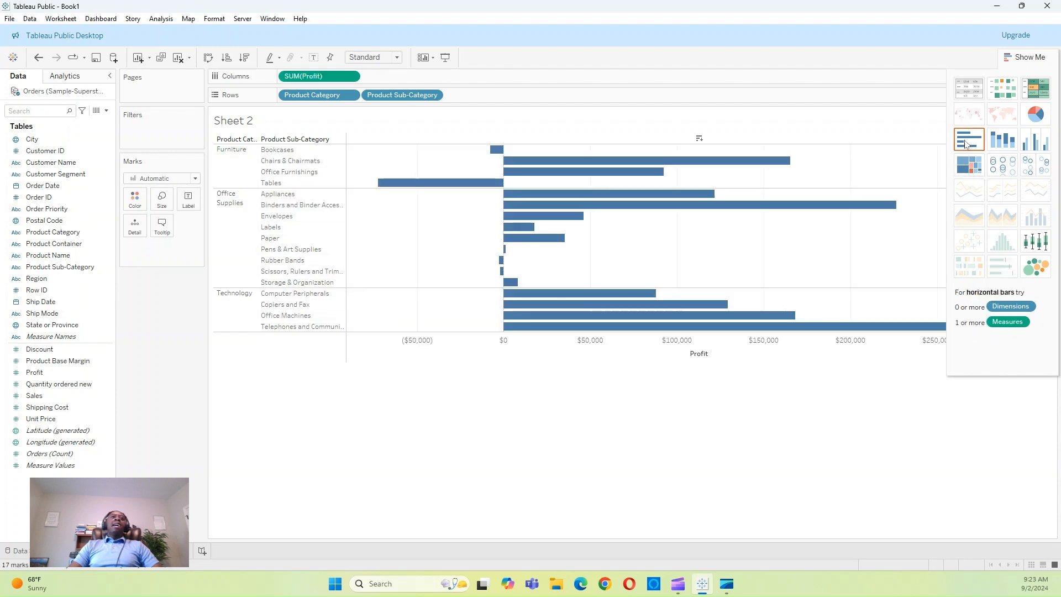
click(981, 92)
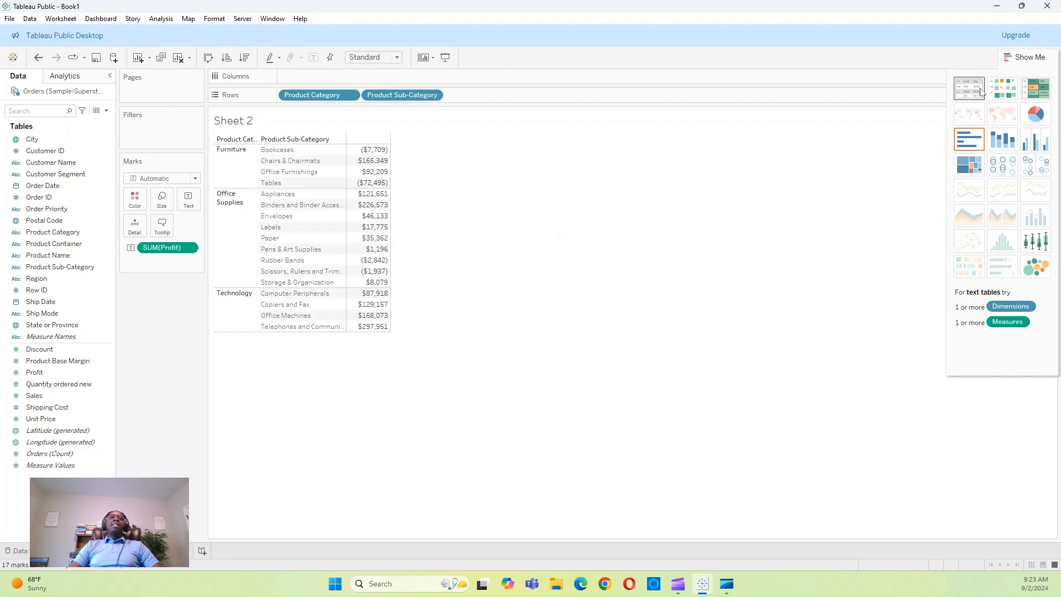
click(1013, 92)
click(1036, 95)
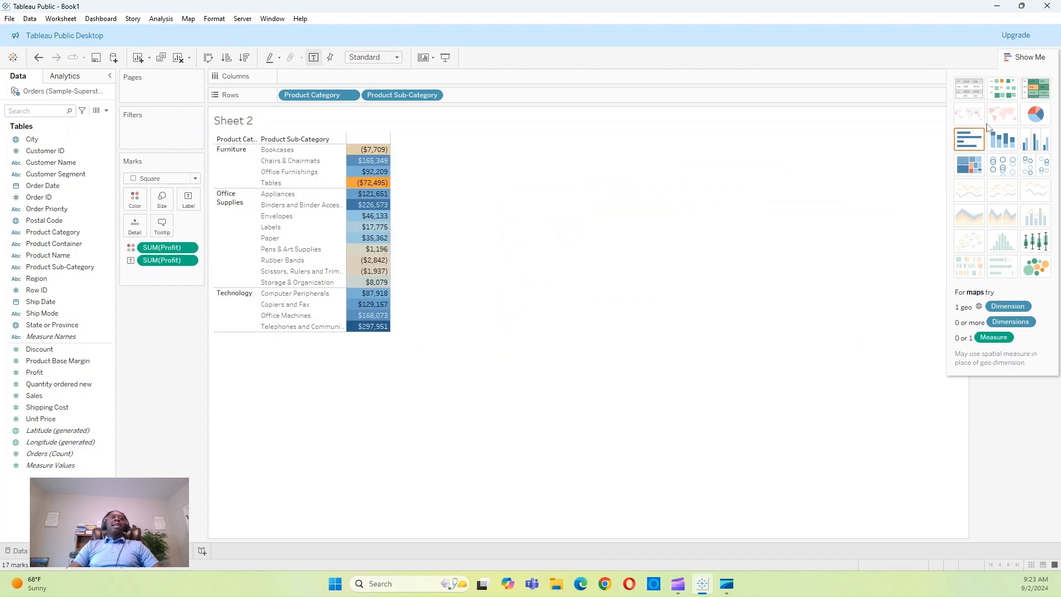
- Add the year of Order Date to the highlight table's columns, and try Product Container in the rows before removing it
drag(43, 186, 318, 78)
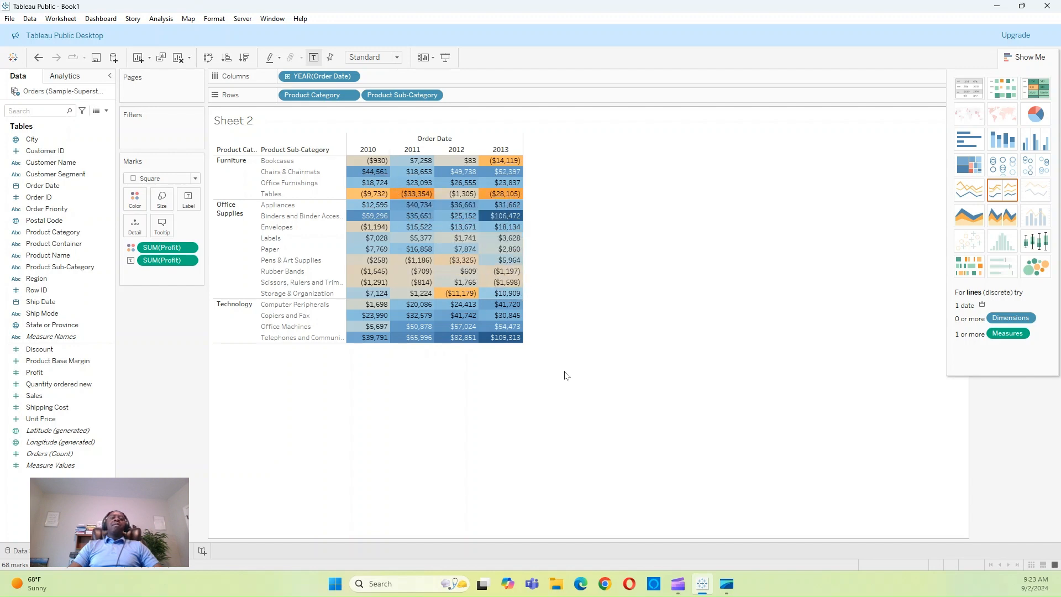
double_click(45, 246)
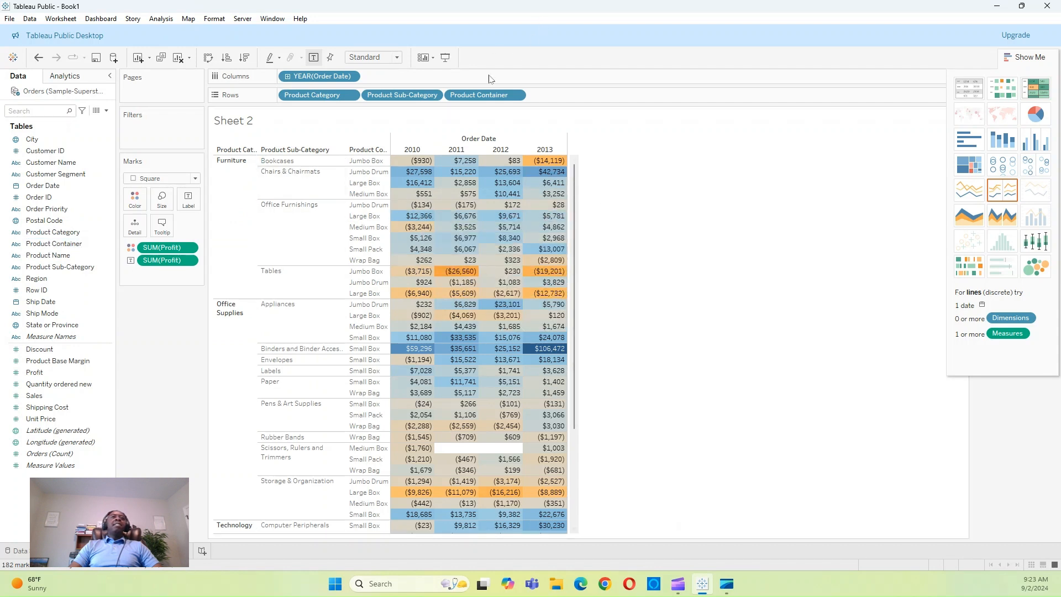
drag(496, 95, 148, 342)
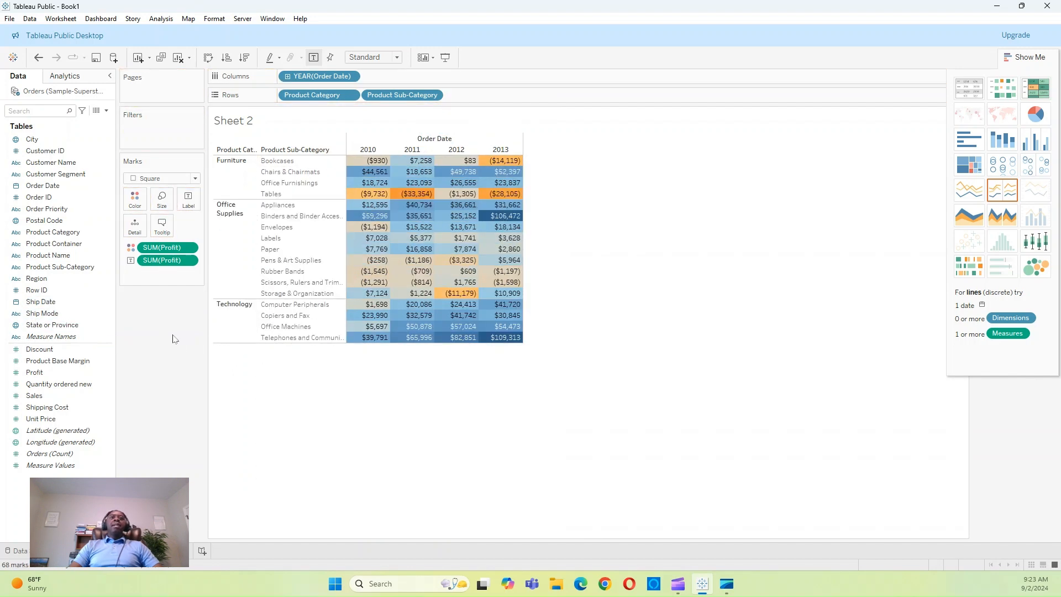
- Rename Sheet 2 as Profit by Categories
right_click(140, 551)
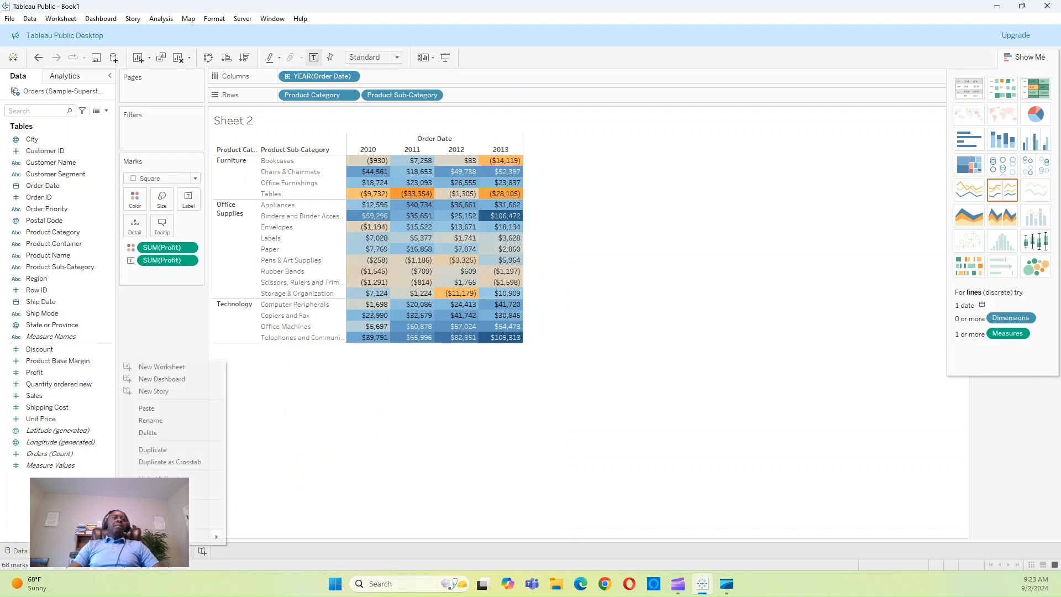
click(172, 425)
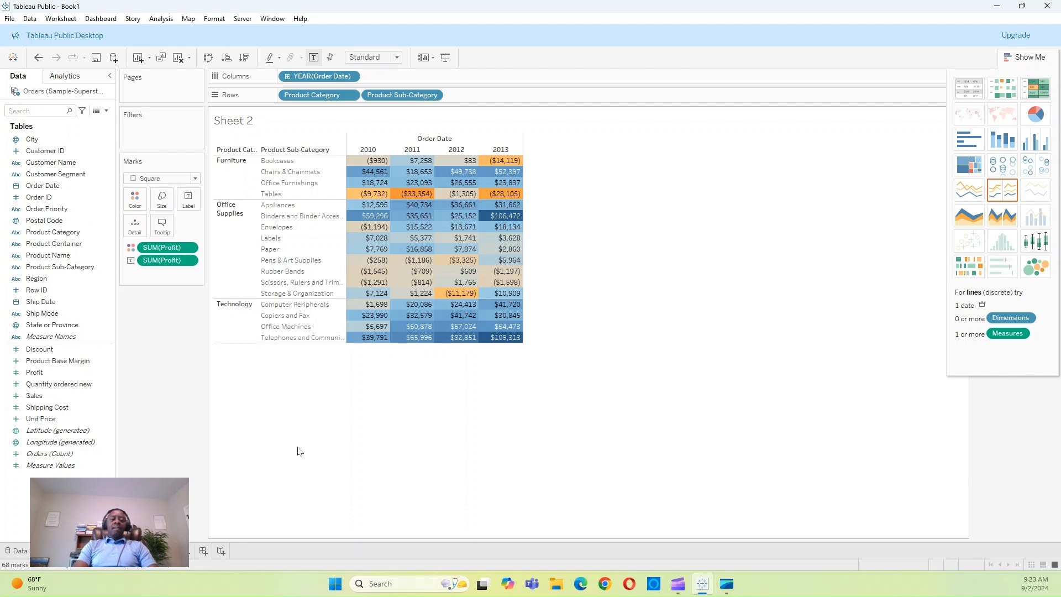
text(ies)
click(349, 441)
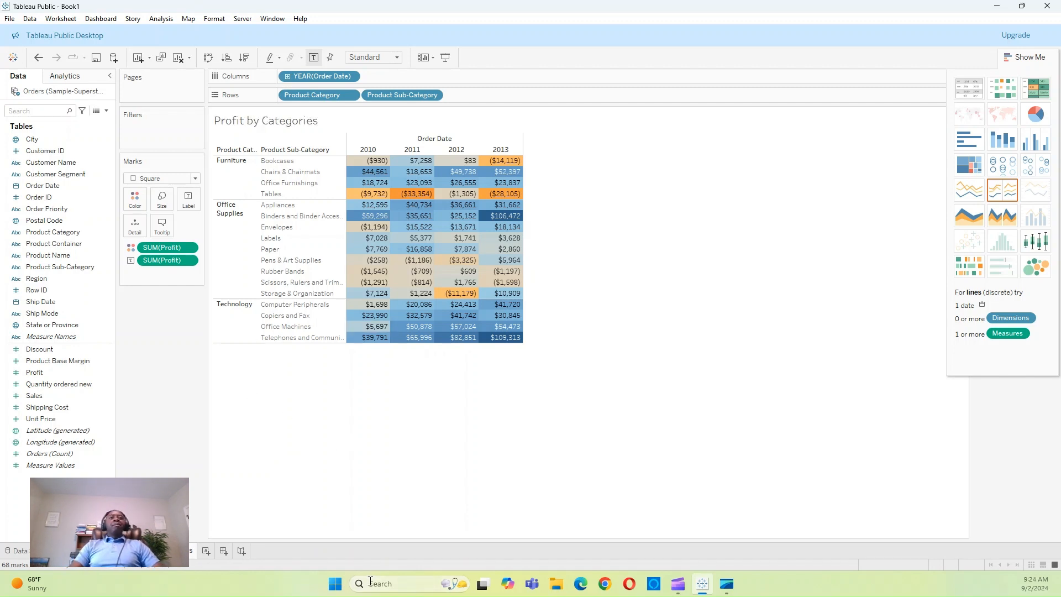
- Compare the Profit Per Year and Profit by Categories worksheets, ending on Profit by Categories
click(95, 551)
click(158, 550)
click(95, 550)
click(158, 550)
click(96, 550)
click(158, 550)
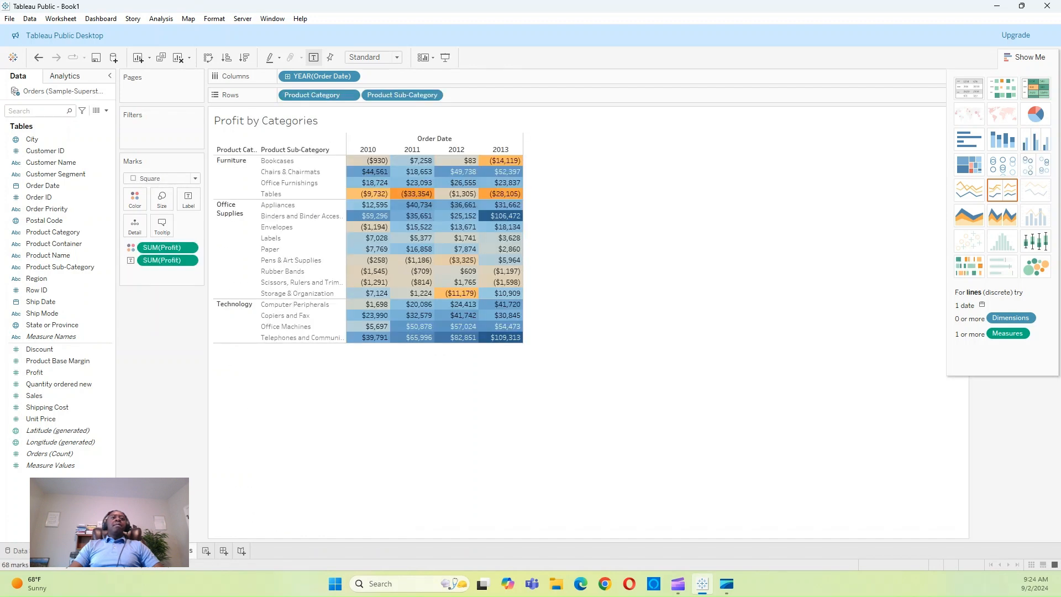
click(96, 550)
click(157, 550)
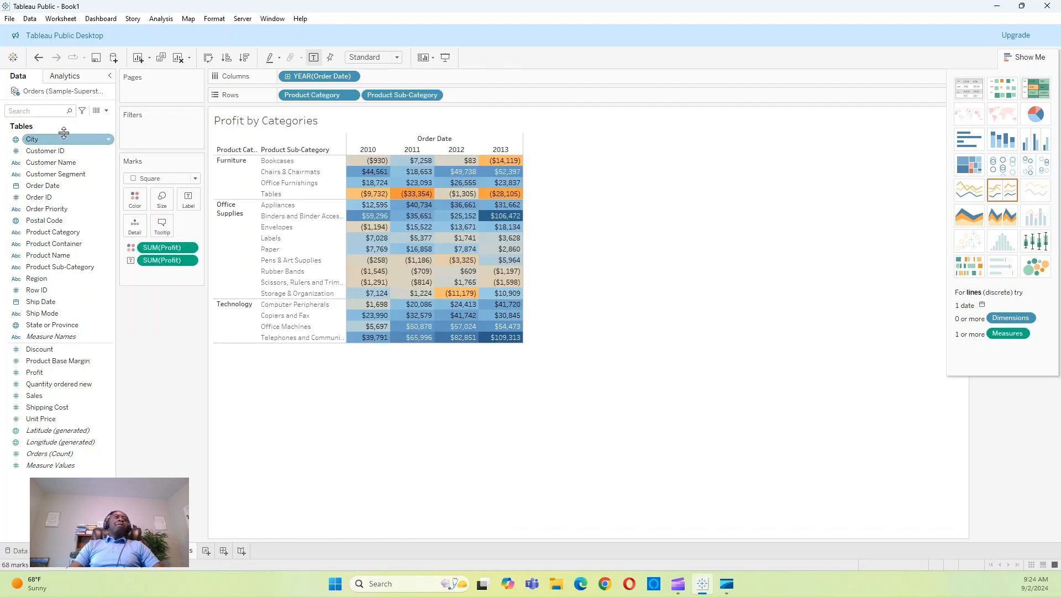
- Show filters for Product Category, Product Sub-Category, Region and State or Province on the Profit by Categories worksheet
right_click(95, 234)
click(111, 256)
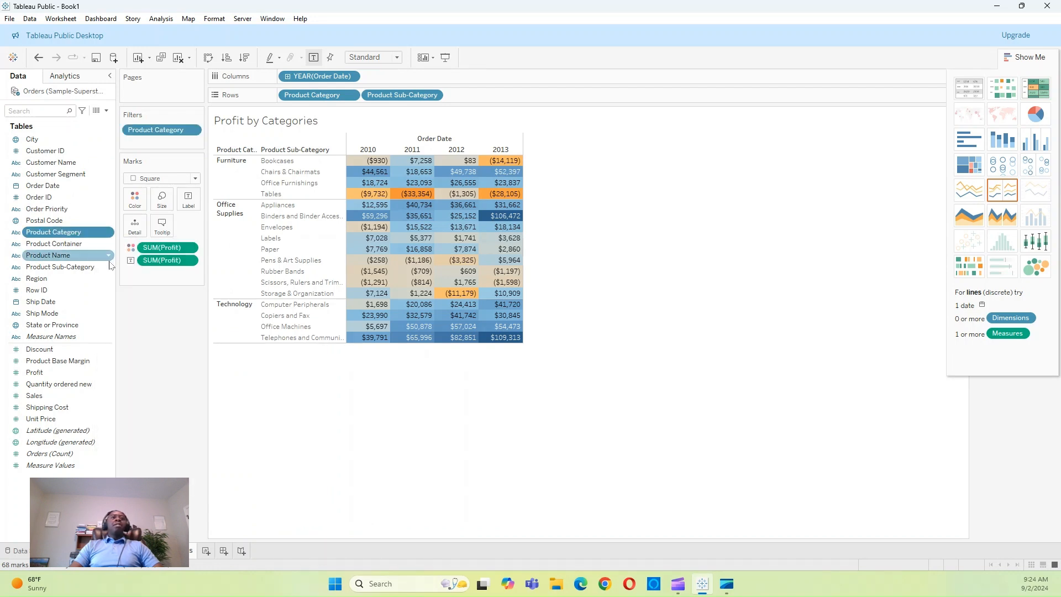
right_click(77, 266)
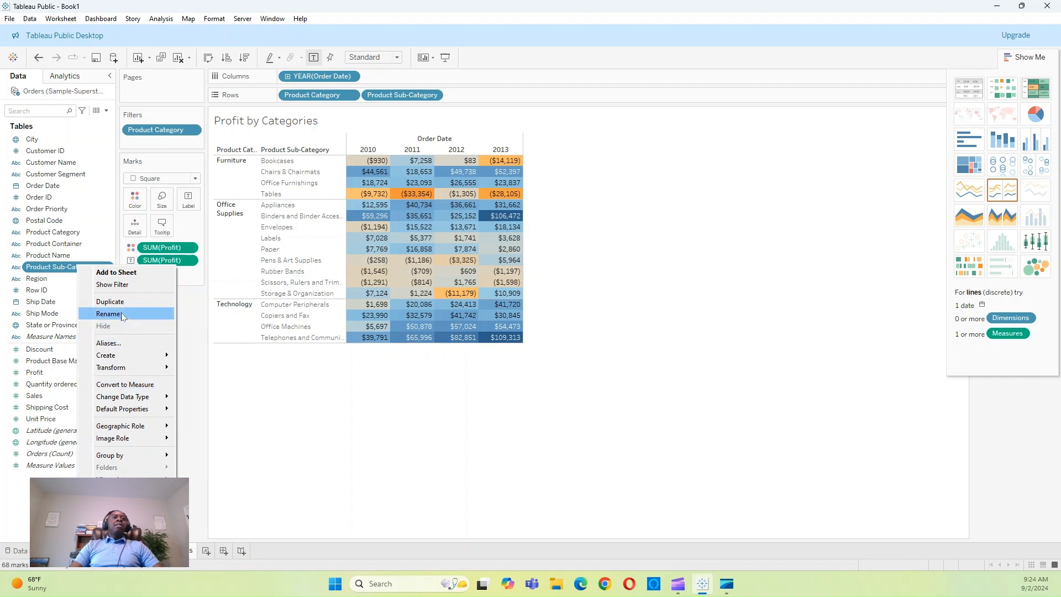
click(140, 285)
right_click(66, 279)
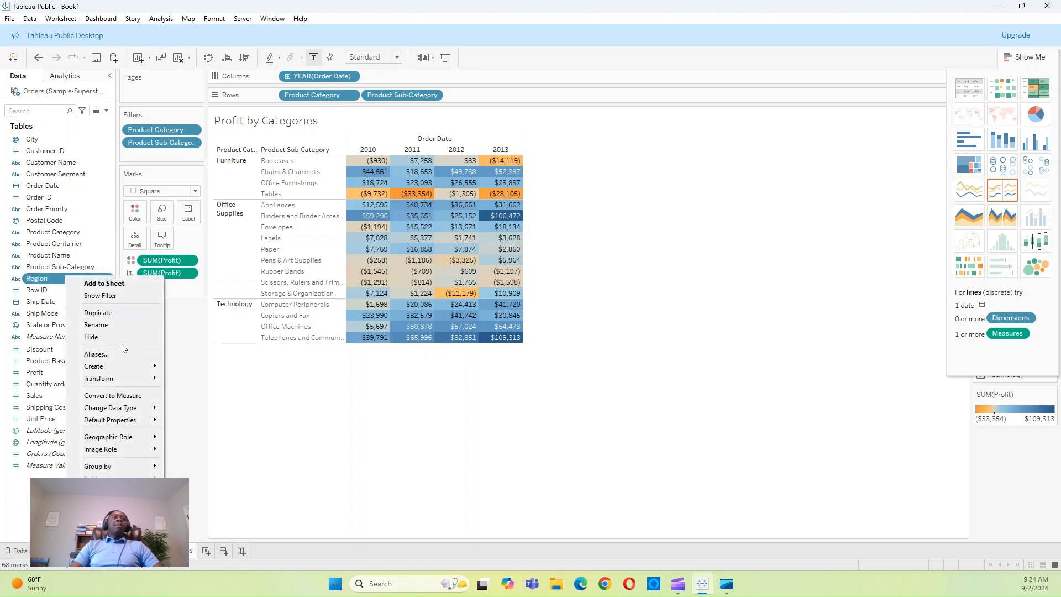
click(108, 296)
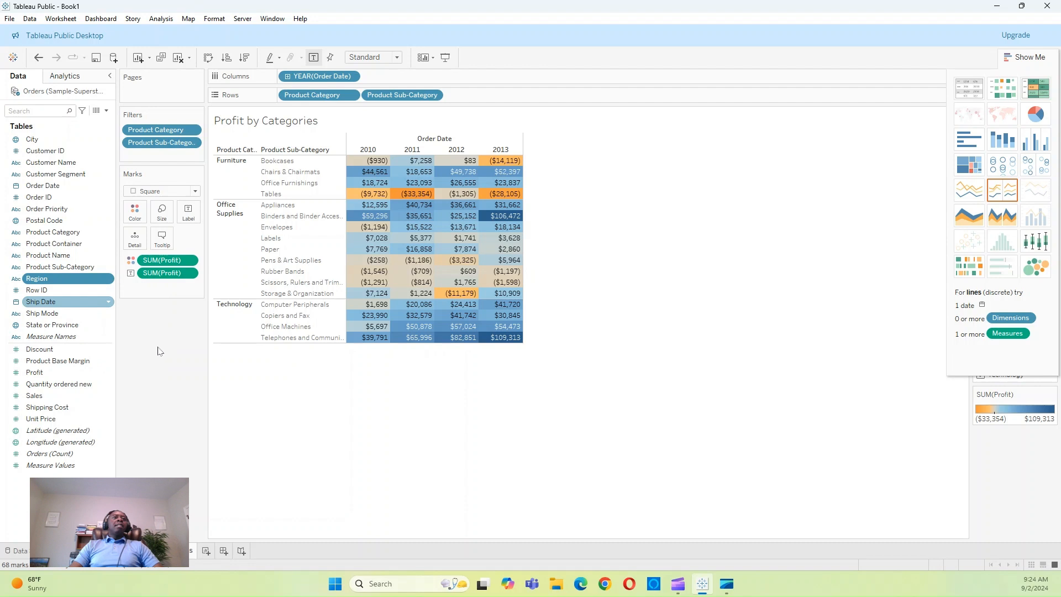
right_click(91, 327)
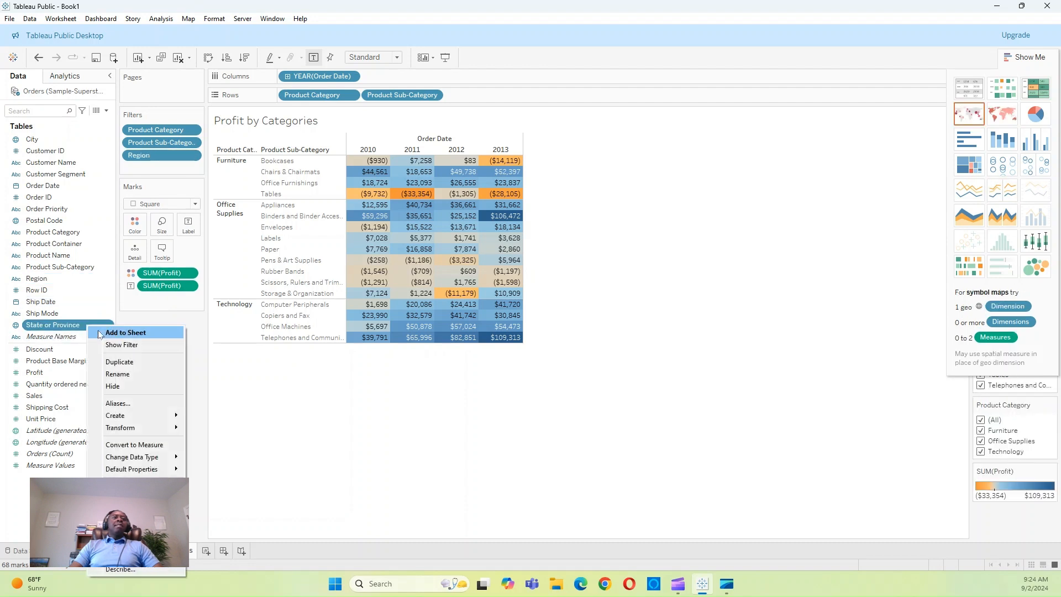
click(144, 349)
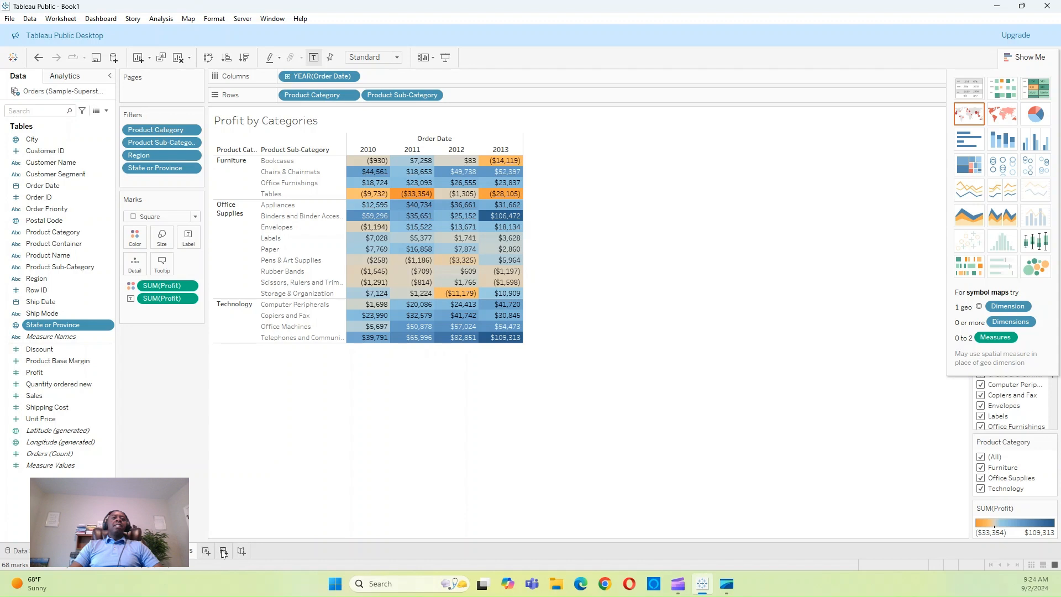
- Create a new dashboard with a size range of minimum width 620 px and maximum width 1250 px, and hide the chart suggestions
click(223, 551)
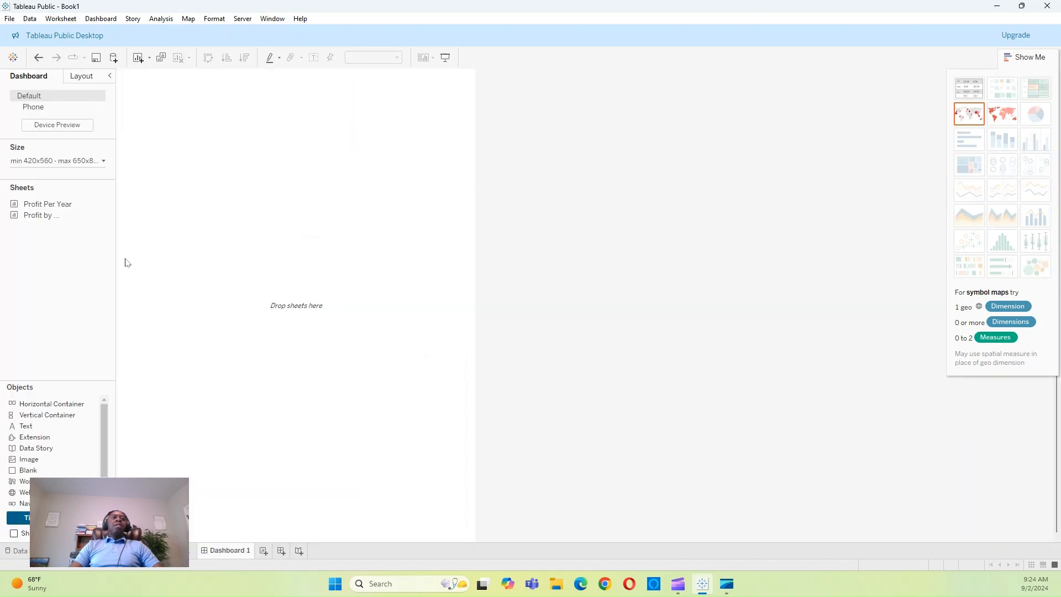
click(104, 161)
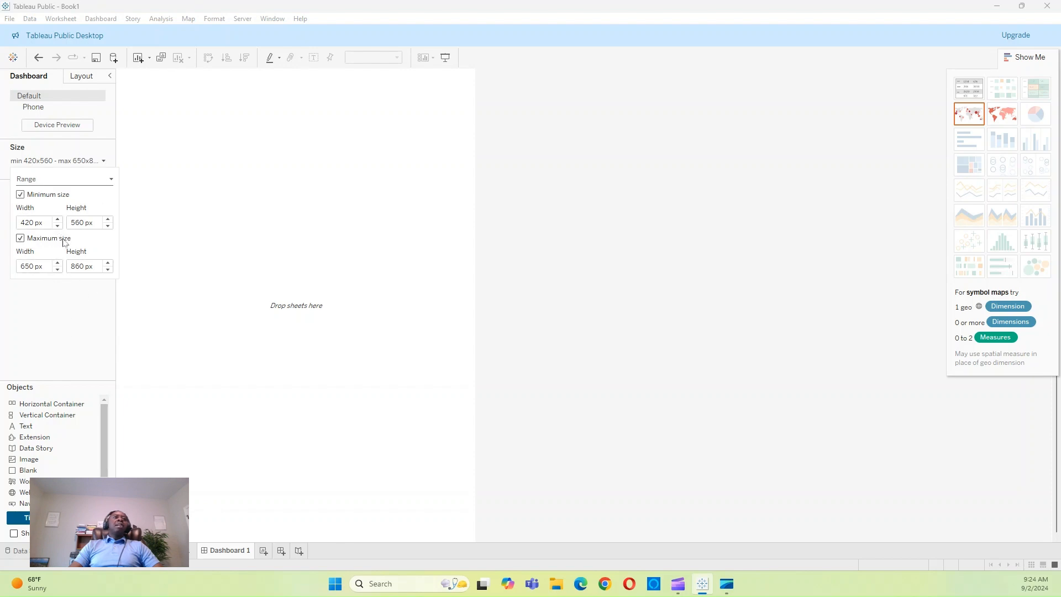
click(58, 219)
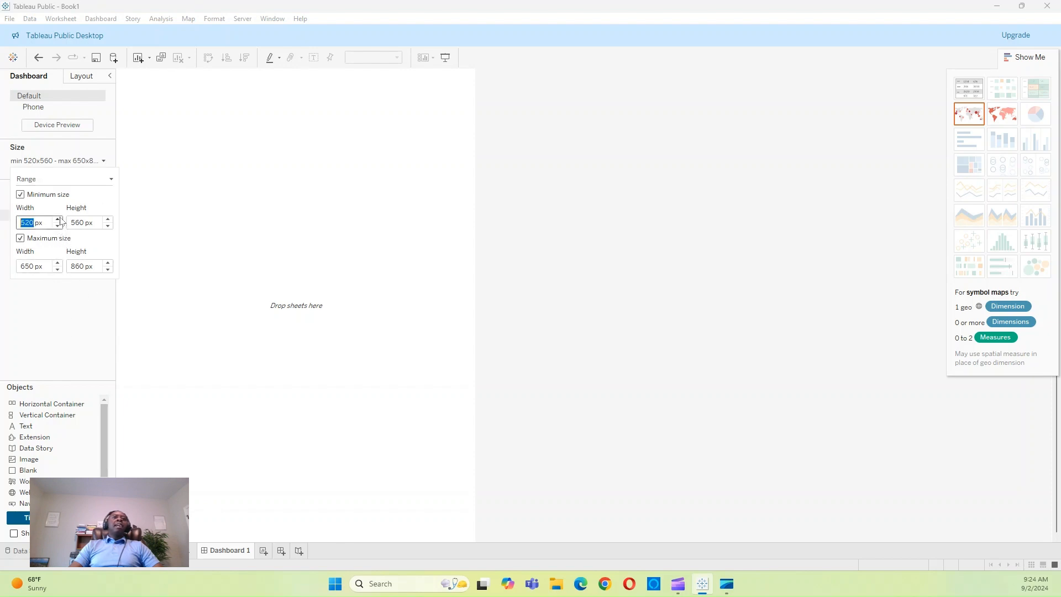
click(58, 263)
click(58, 263)
click(58, 263)
click(58, 263)
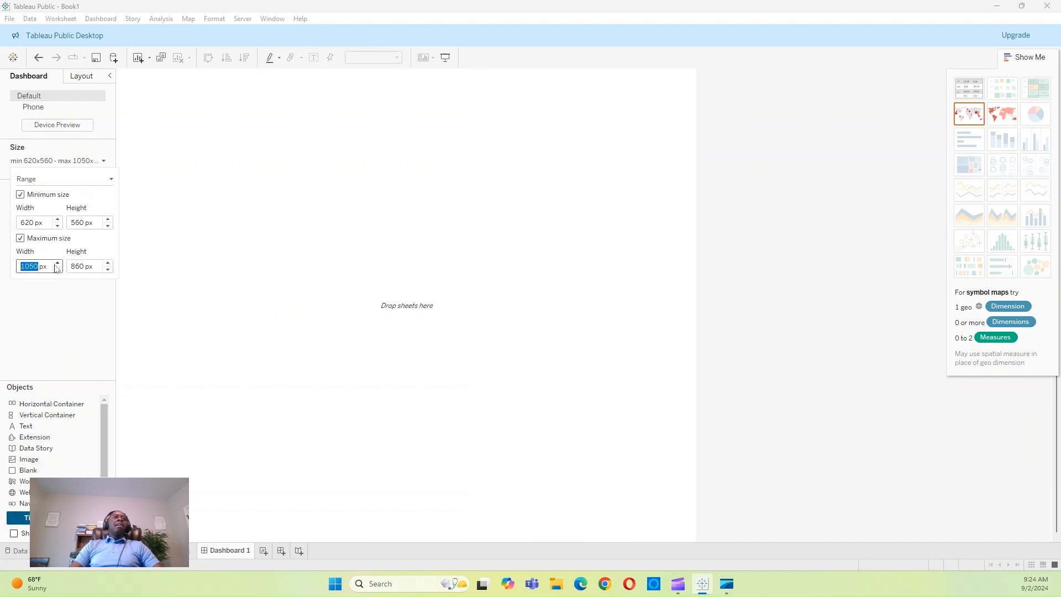
click(58, 264)
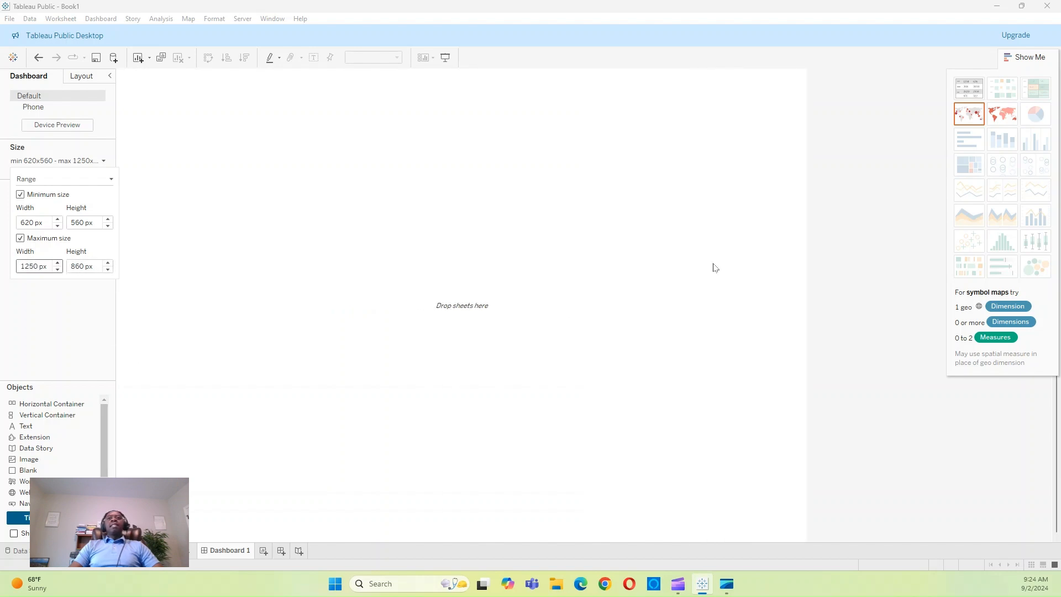
click(658, 271)
click(1006, 54)
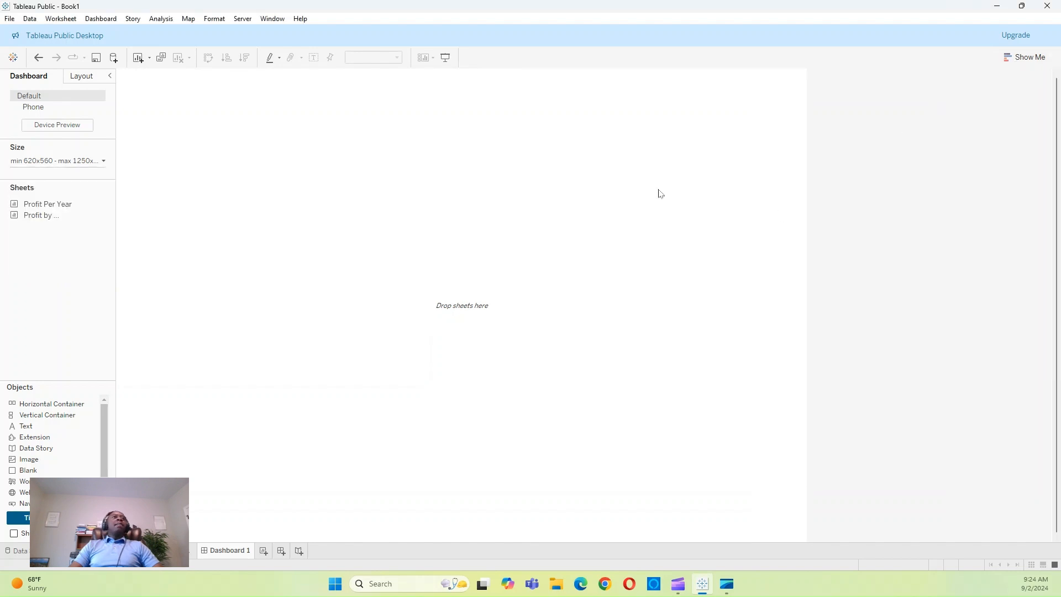
- Remove a trial horizontal container, and place Profit Per Year on the dashboard with Profit by Categories below it
drag(52, 404, 360, 209)
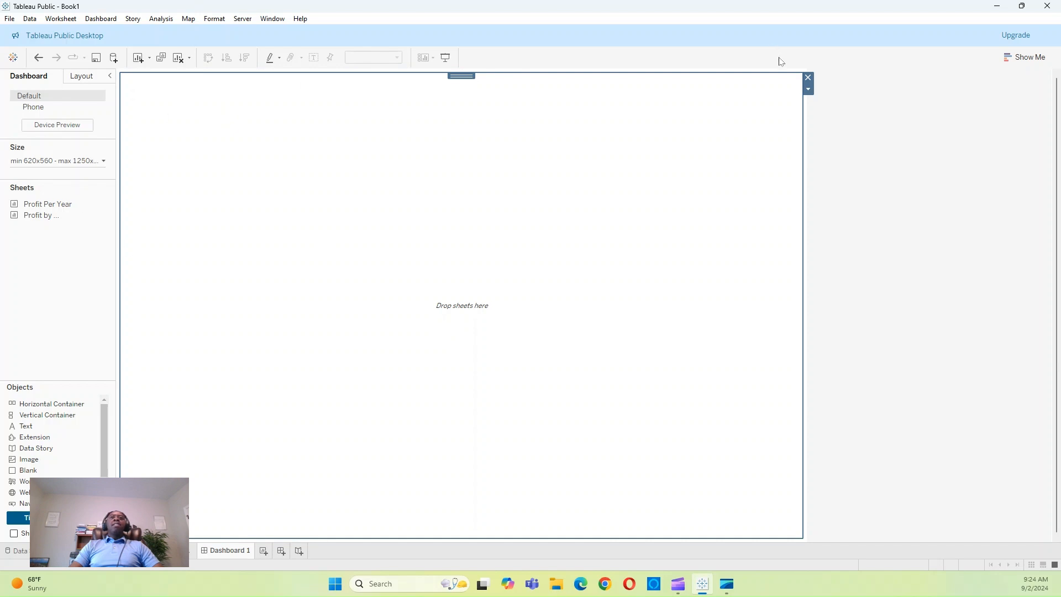
click(808, 77)
drag(64, 204, 150, 227)
drag(38, 215, 513, 484)
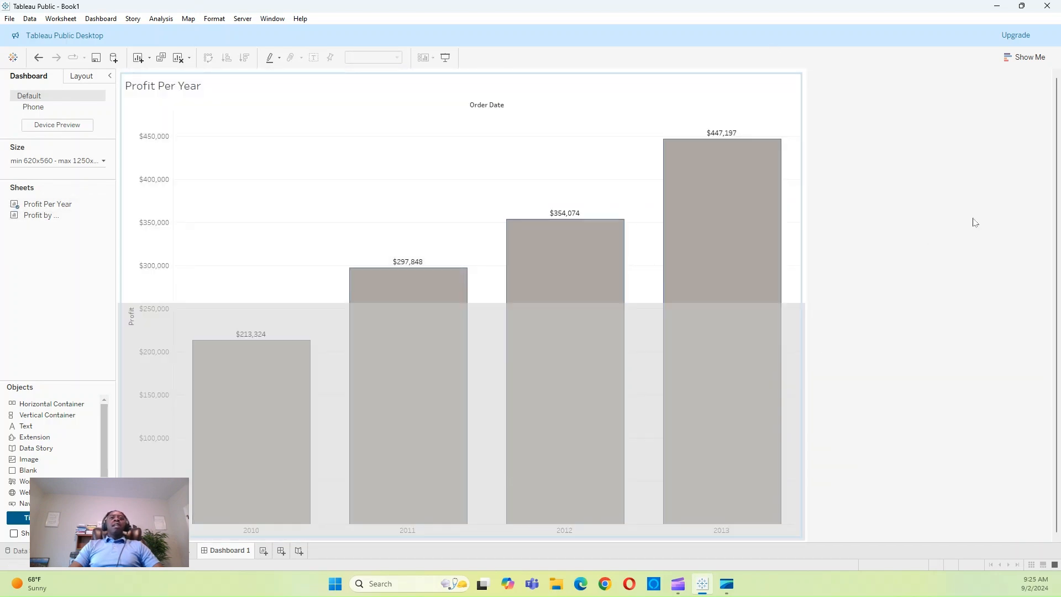
drag(940, 271, 935, 251)
- Change the State or Province and Region filters on the dashboard to Multiple Values (dropdown)
click(778, 83)
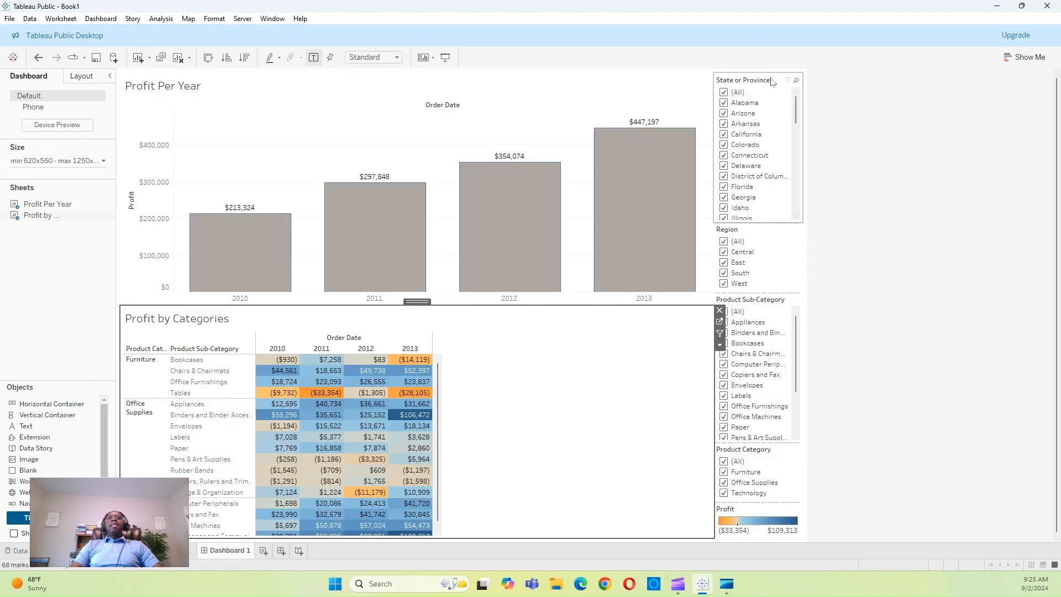
click(808, 101)
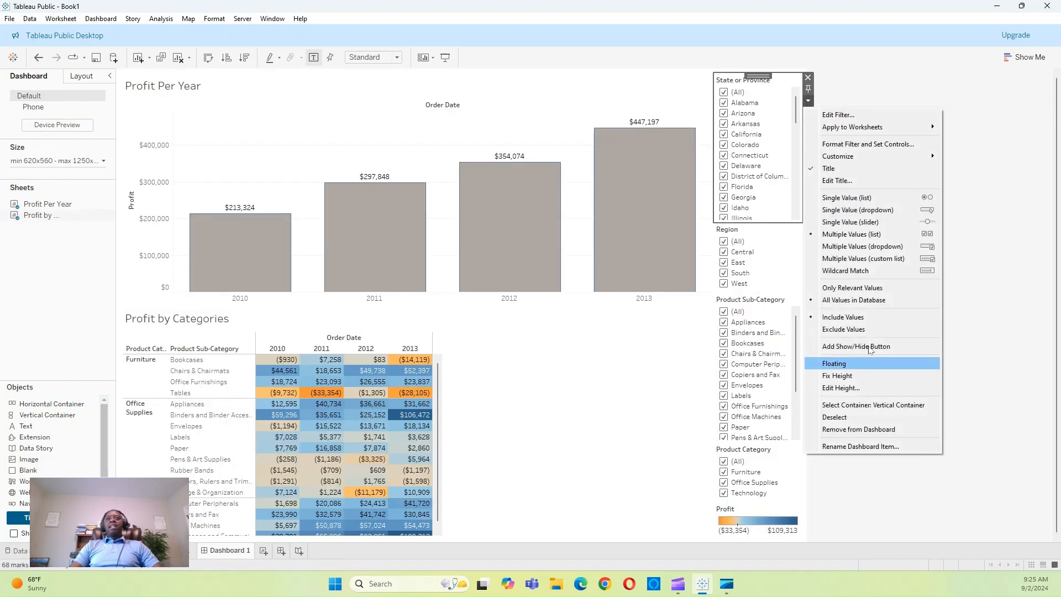
click(862, 246)
click(773, 117)
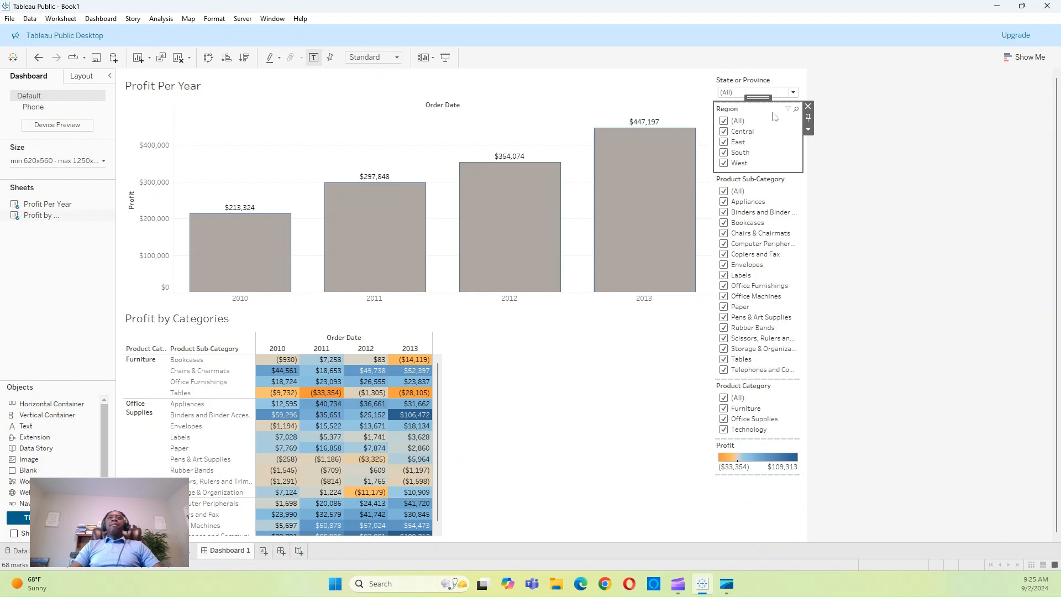
click(808, 129)
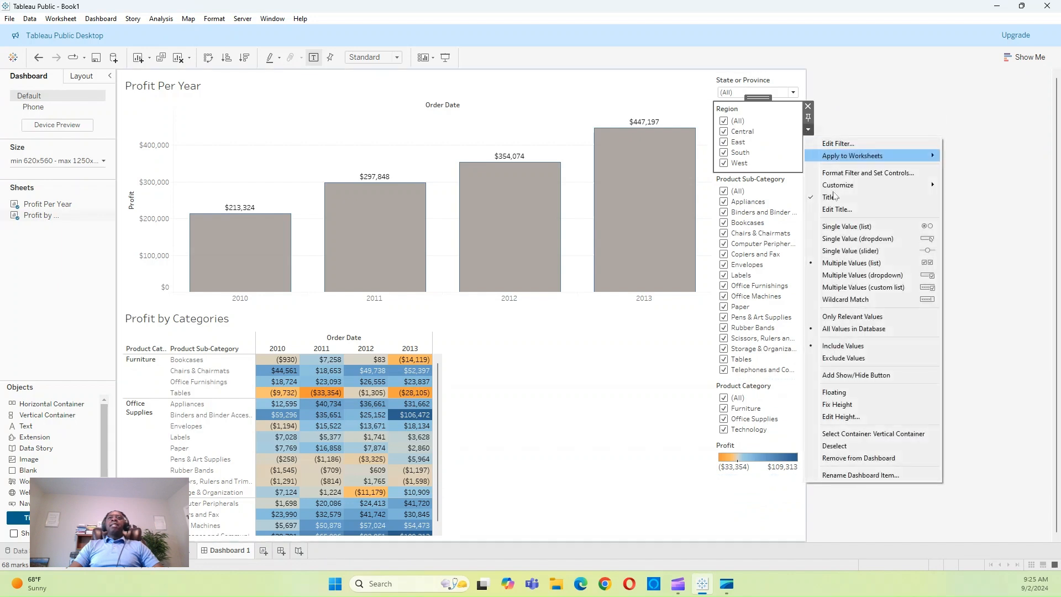
click(885, 279)
- Change the Product Sub-Category and Product Category filters on the dashboard to Multiple Values (dropdown)
click(773, 142)
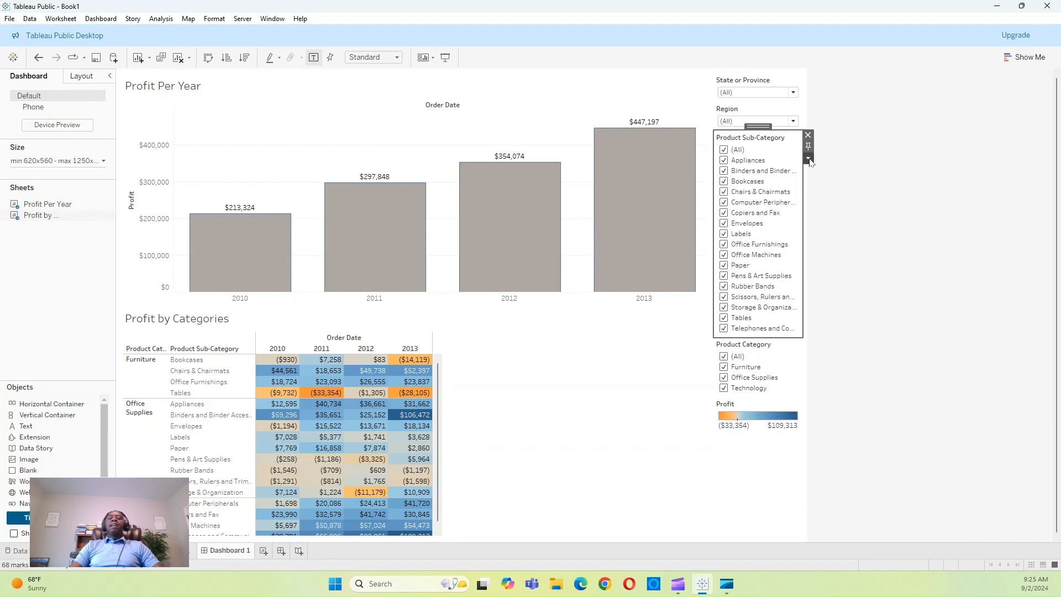
click(808, 159)
click(886, 307)
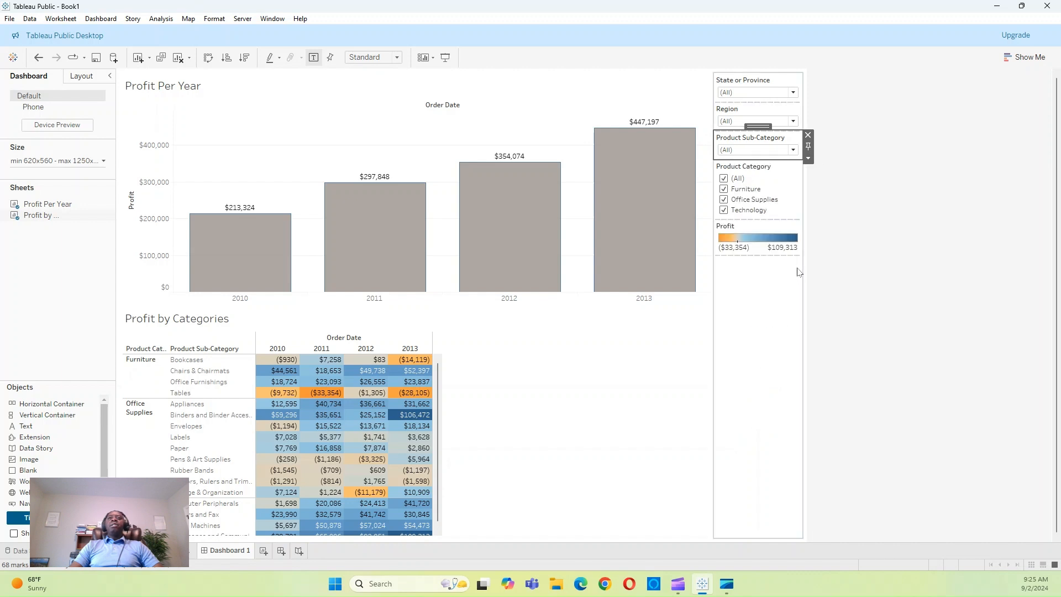
click(772, 170)
click(808, 187)
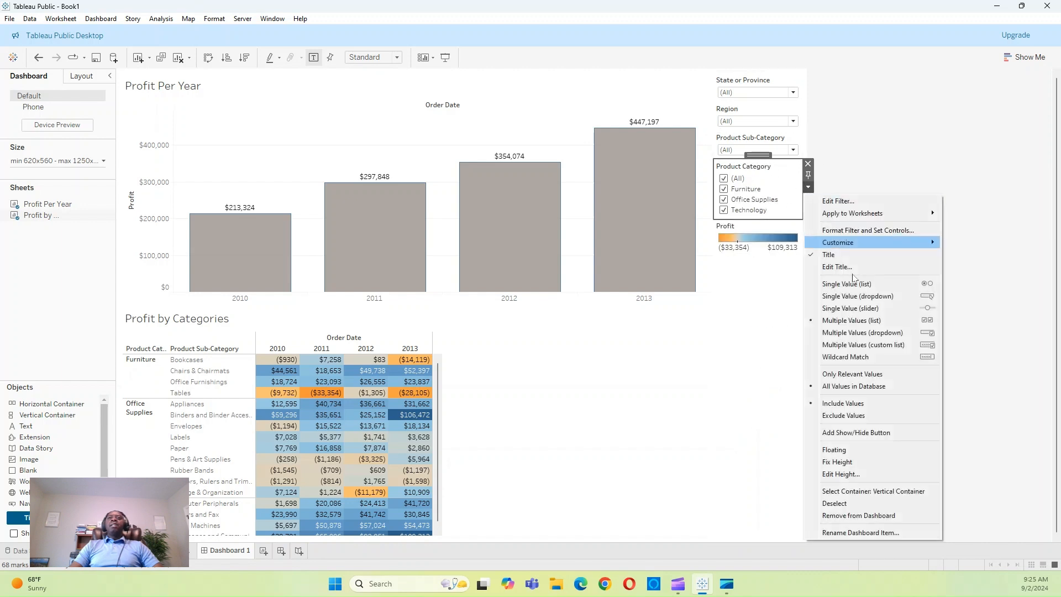
click(872, 334)
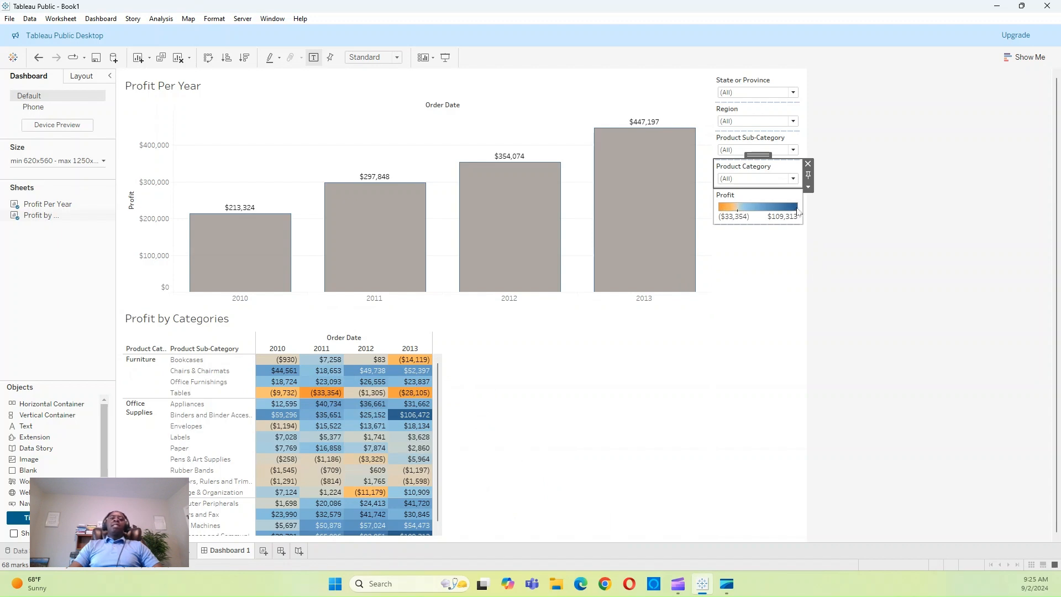
- Make the Profit color legend floating and move it into the empty area beside the Profit by Categories table
click(762, 200)
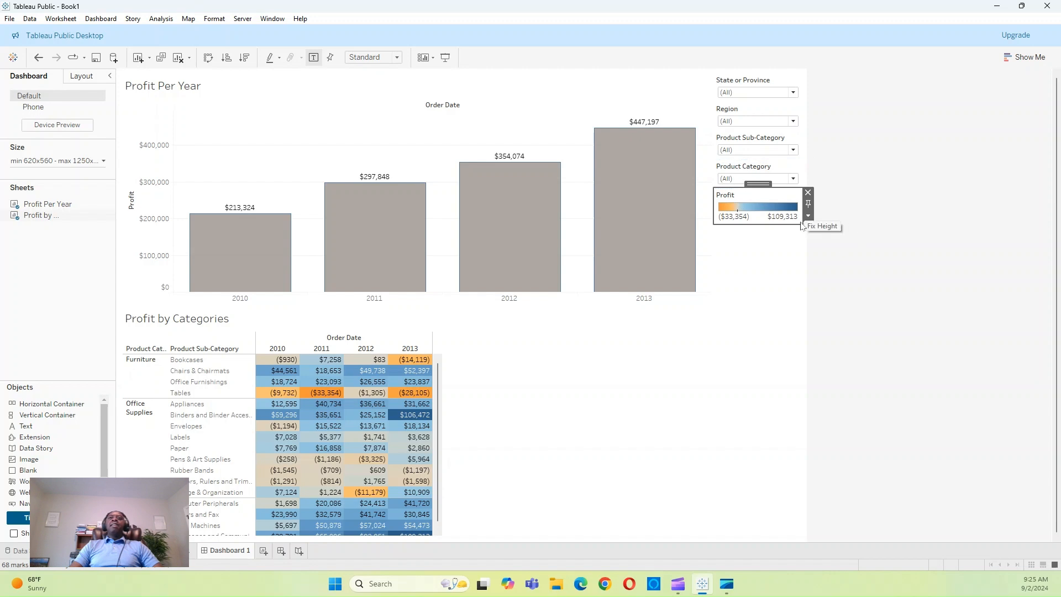
click(808, 217)
click(854, 321)
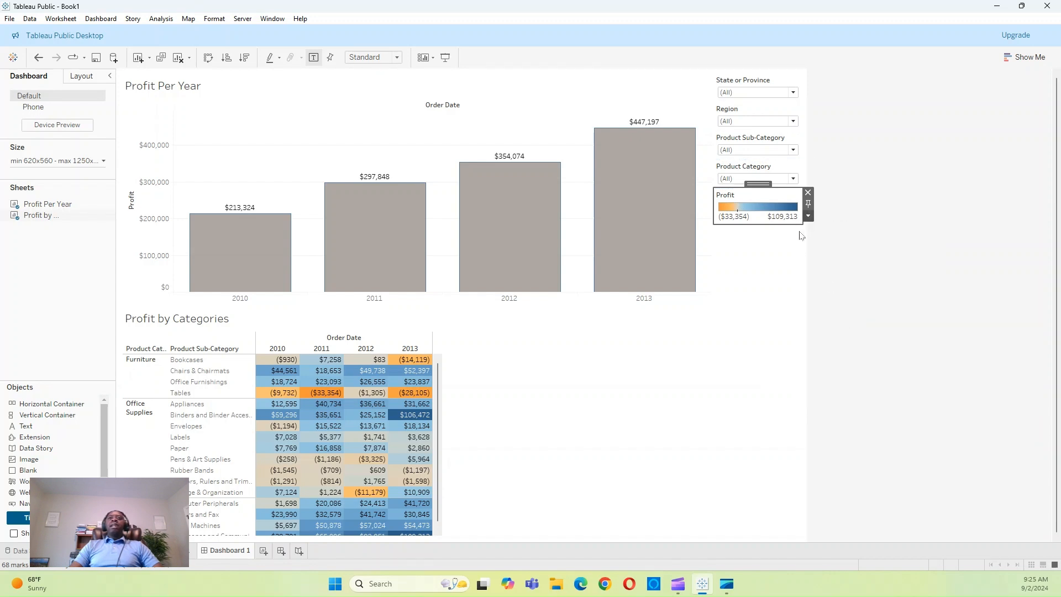
drag(758, 184, 630, 423)
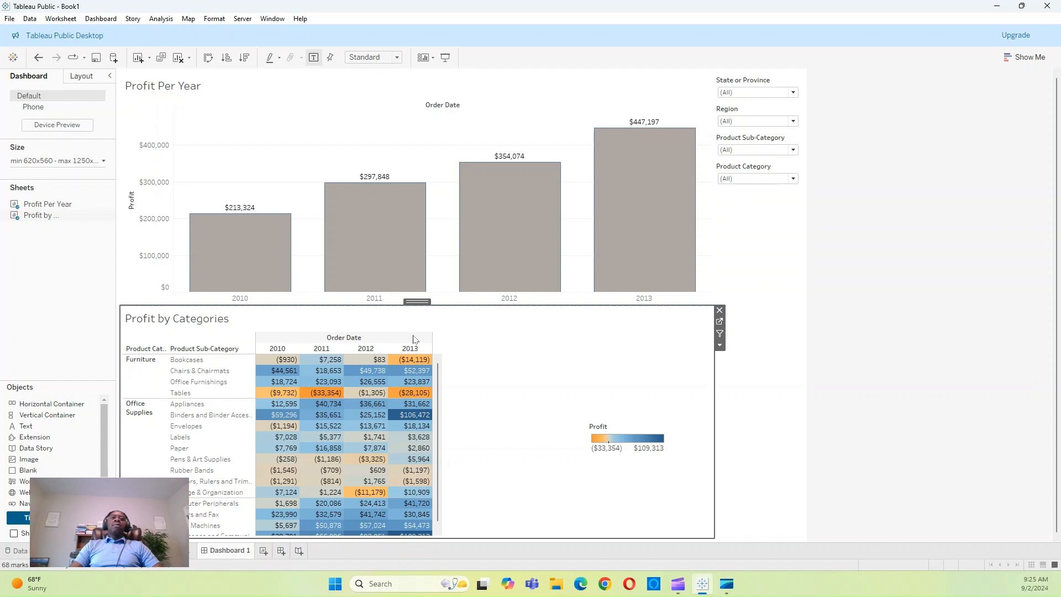
- Fit the Profit by Categories table to Entire View on the dashboard
click(720, 345)
mouse_move(784, 370)
click(856, 407)
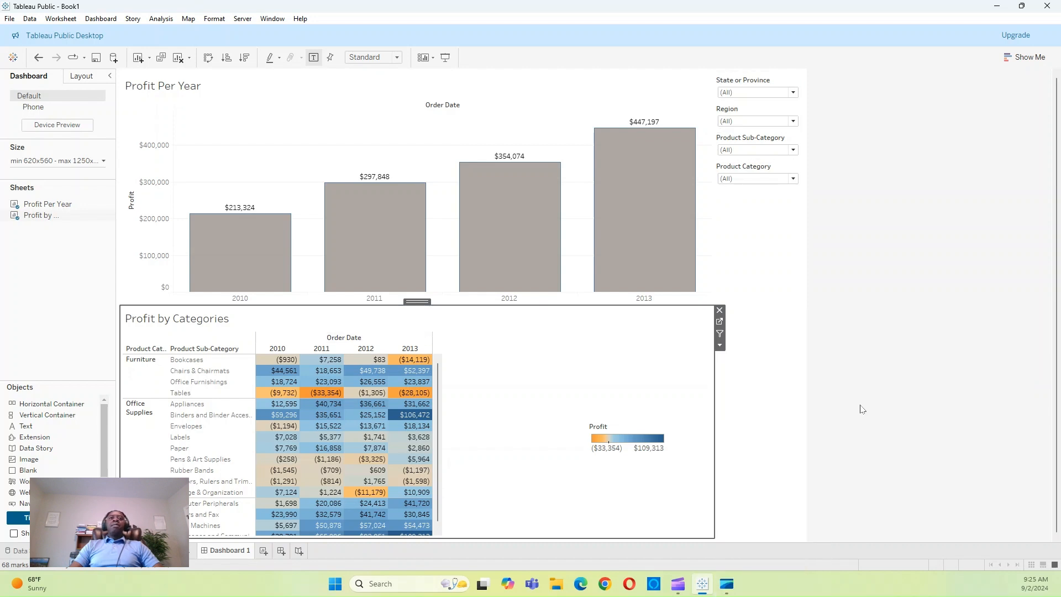
- Move the floating Profit legend beside the Profit by Categories title, above the 2010 column
click(620, 430)
drag(628, 421, 348, 337)
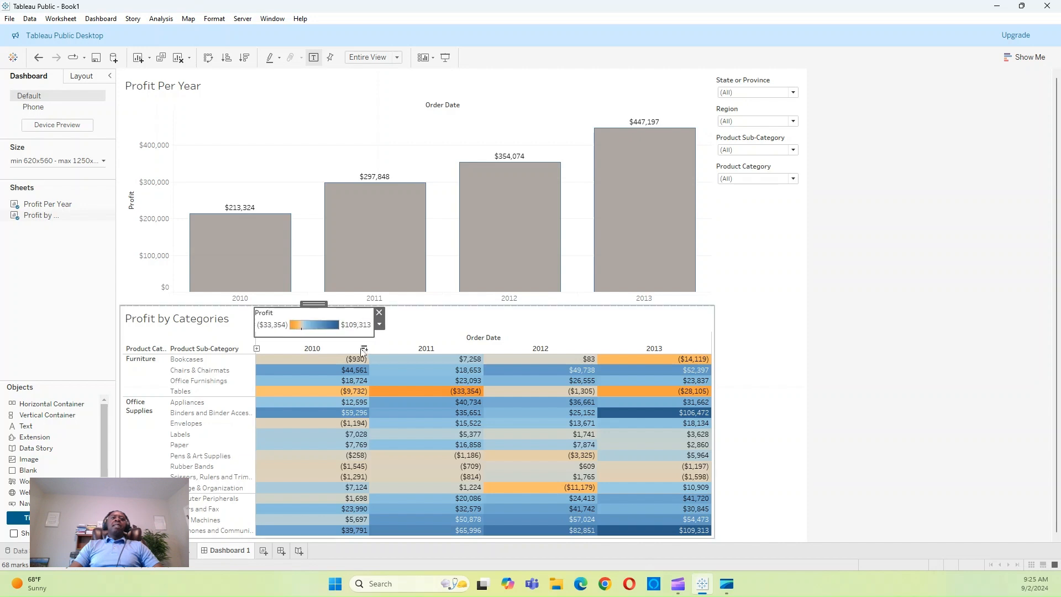
click(908, 324)
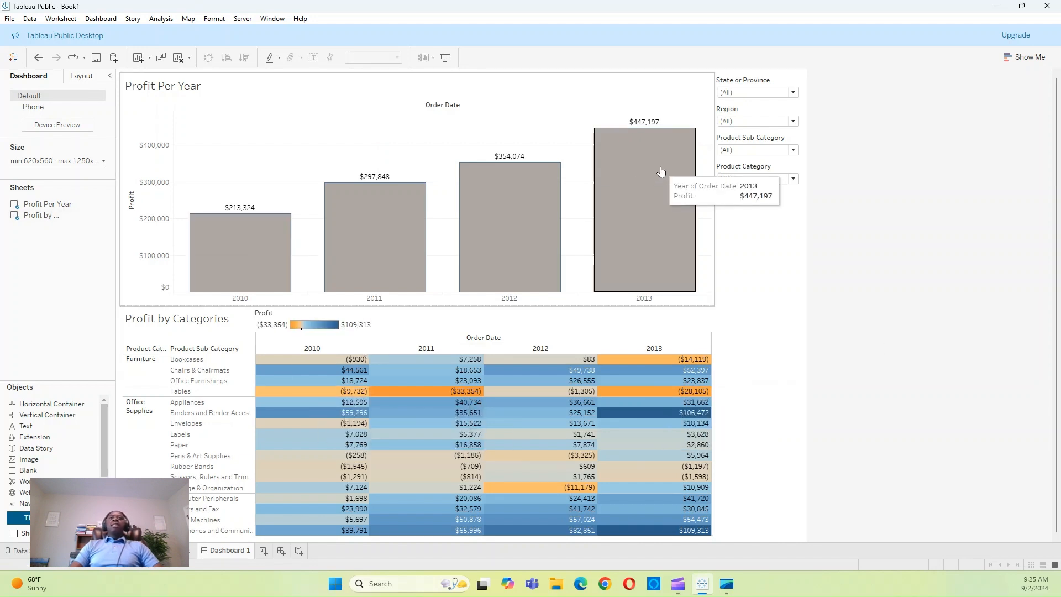
- Open the Profit Per Year worksheet from the dashboard, make its bars narrower, and return to Dashboard 1
click(520, 105)
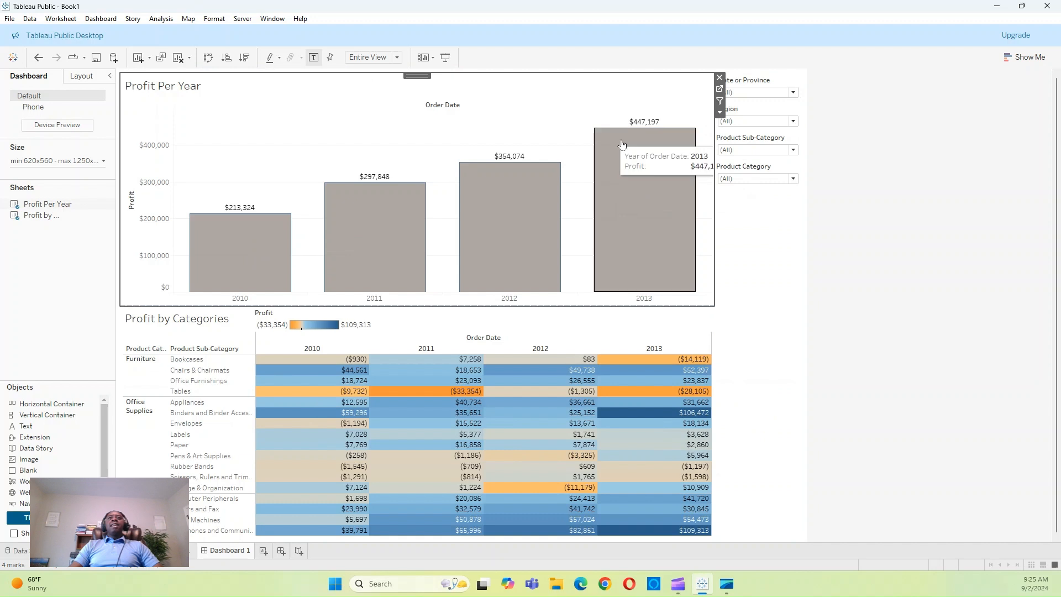
click(720, 91)
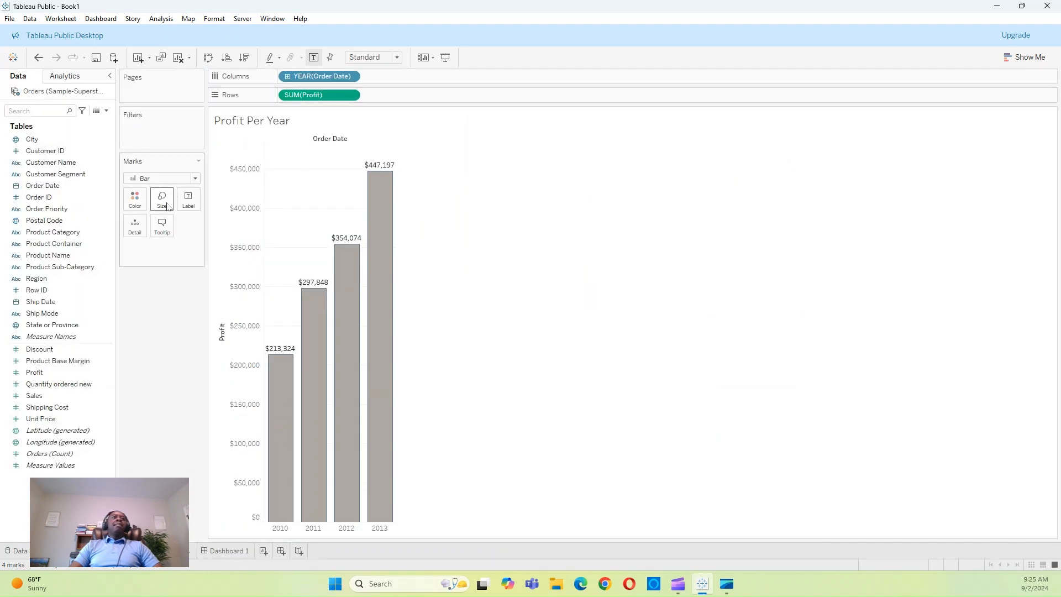
click(162, 203)
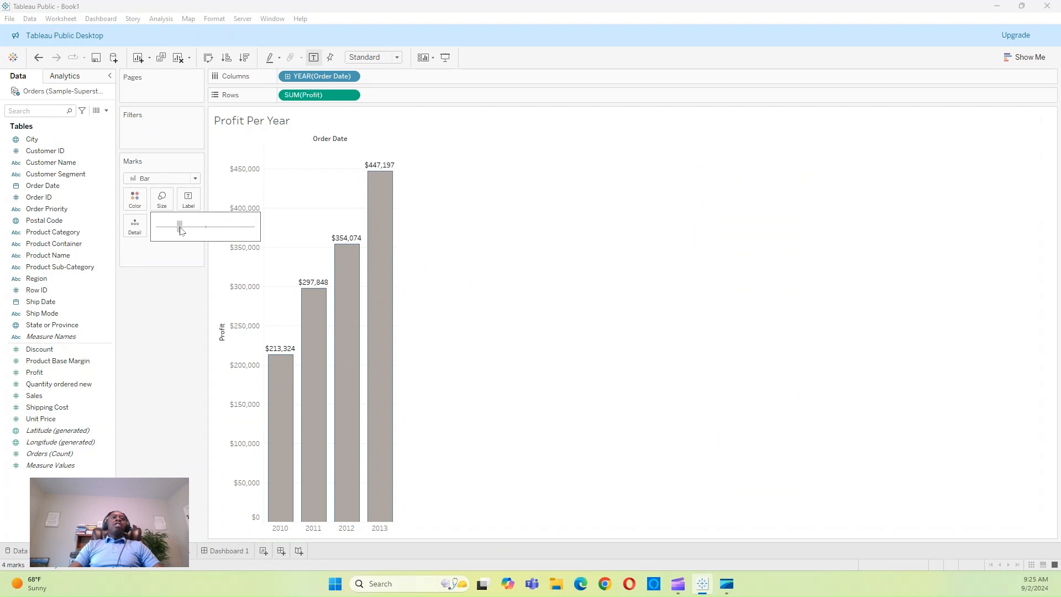
drag(180, 228, 180, 227)
click(228, 551)
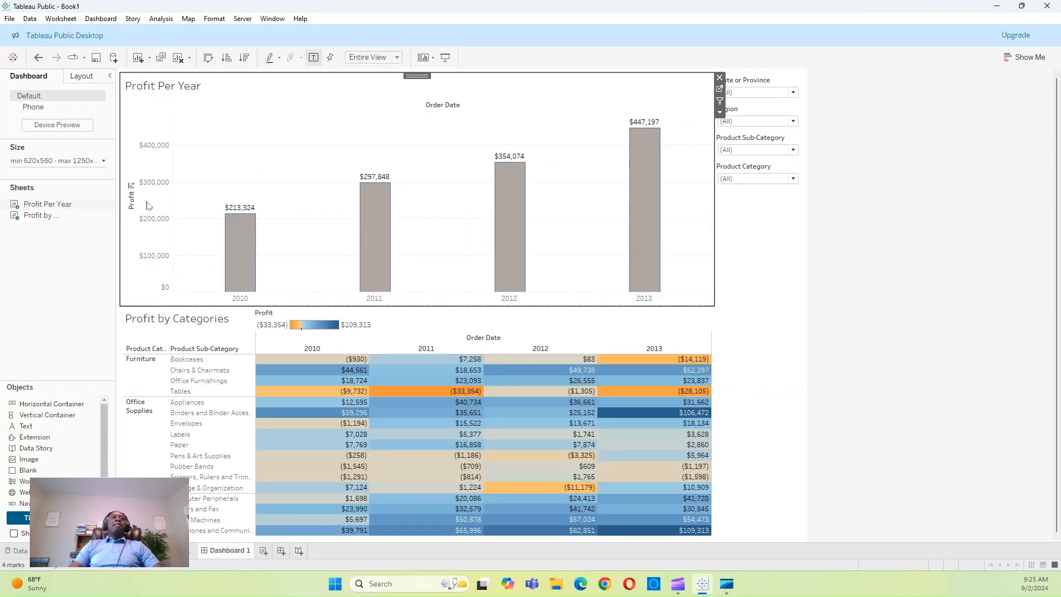
- Hide the Profit axis header of the Profit Per Year chart on the dashboard
right_click(143, 203)
click(166, 266)
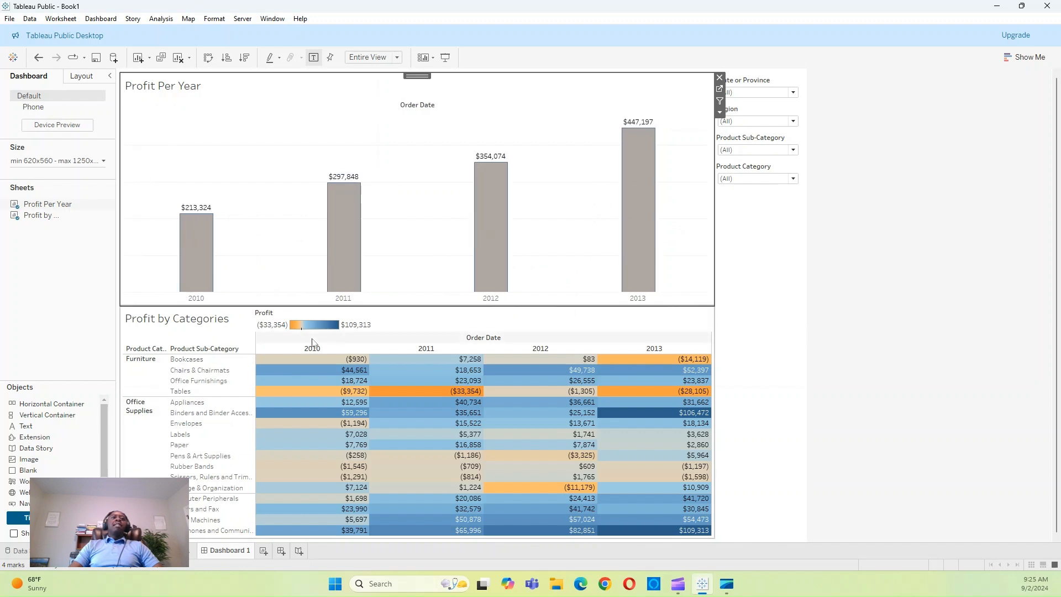
- Shade the Profit Per Year title medium gray and the Profit by Categories title light gray
right_click(160, 87)
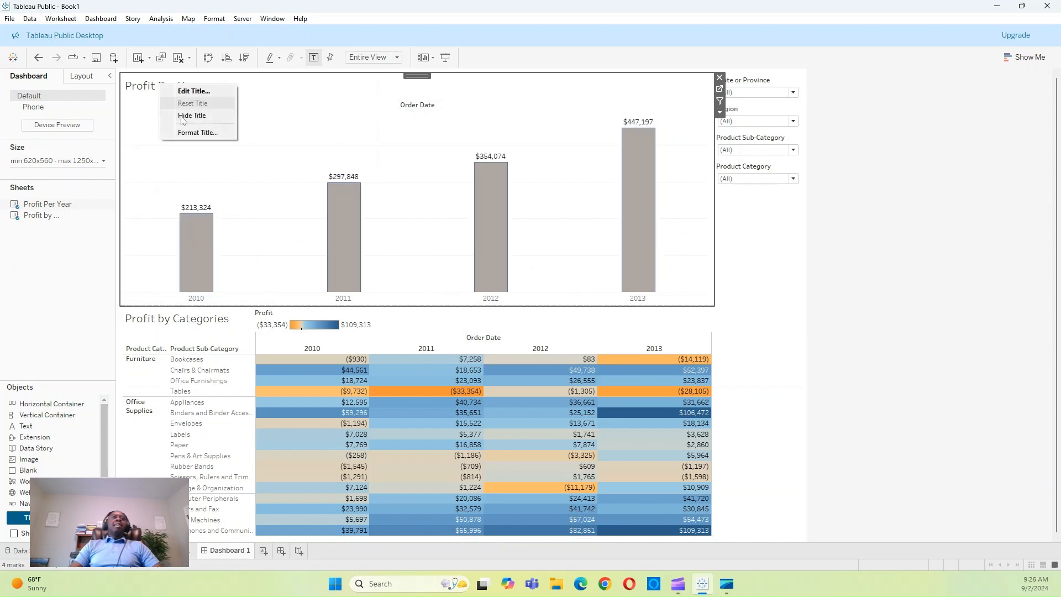
click(187, 133)
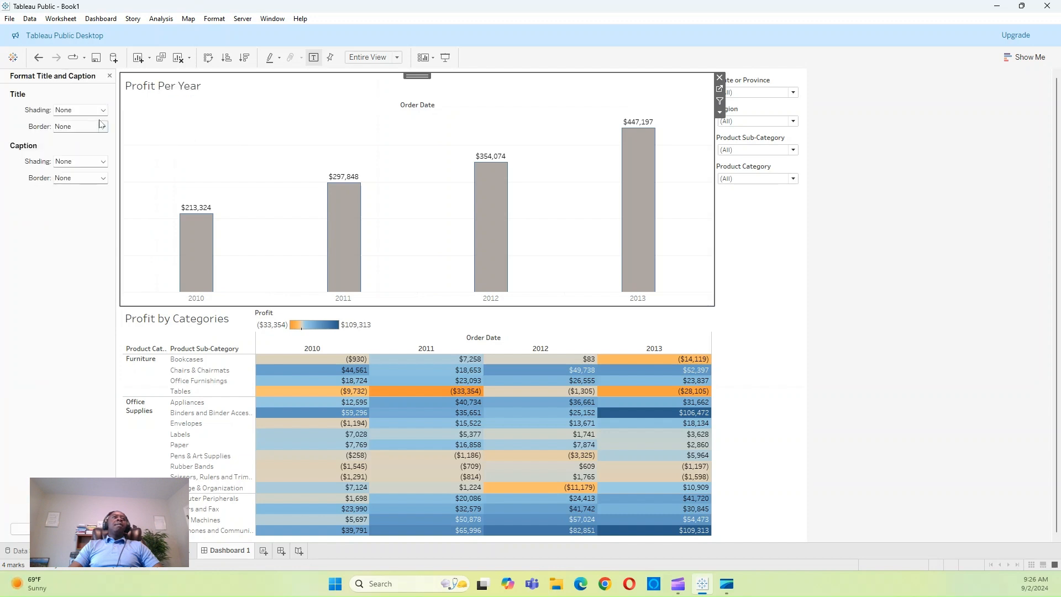
click(103, 110)
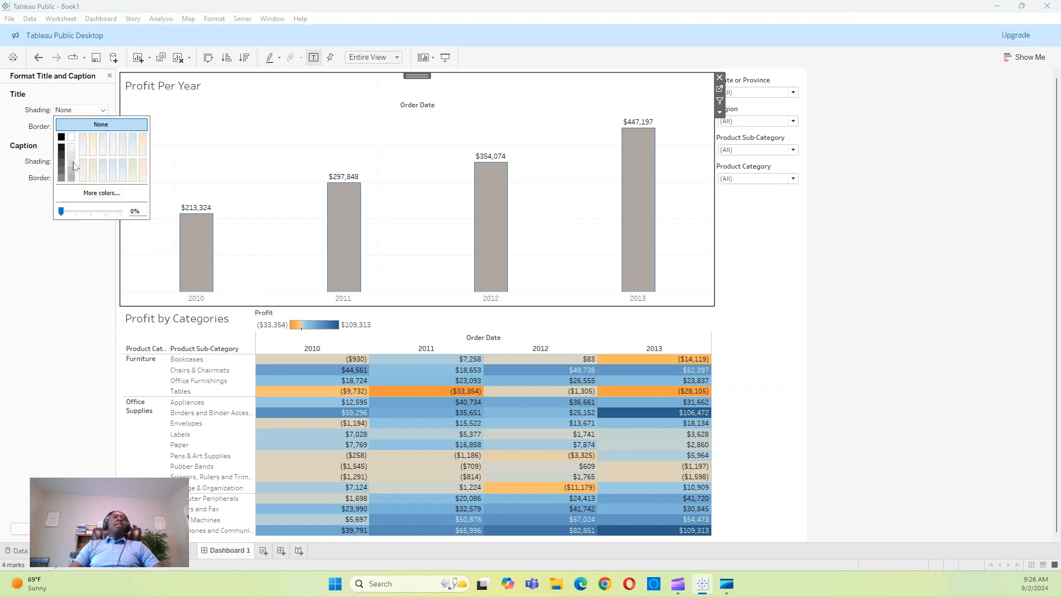
click(71, 171)
click(98, 115)
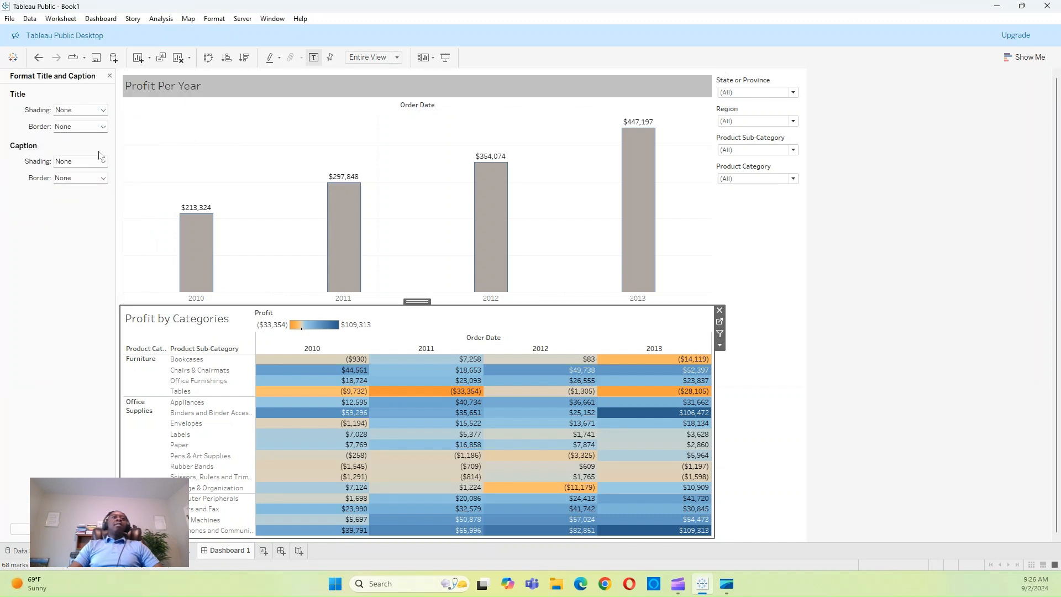
click(98, 114)
click(72, 161)
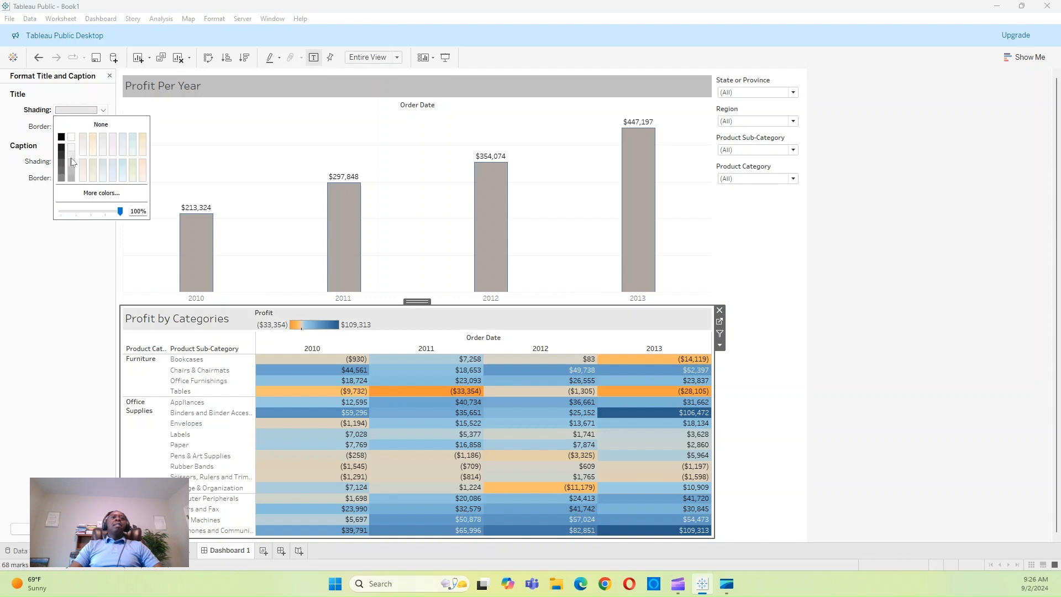
- Change the Profit Per Year title shading to the same light gray as the Profit by Categories title and close title formatting
click(158, 96)
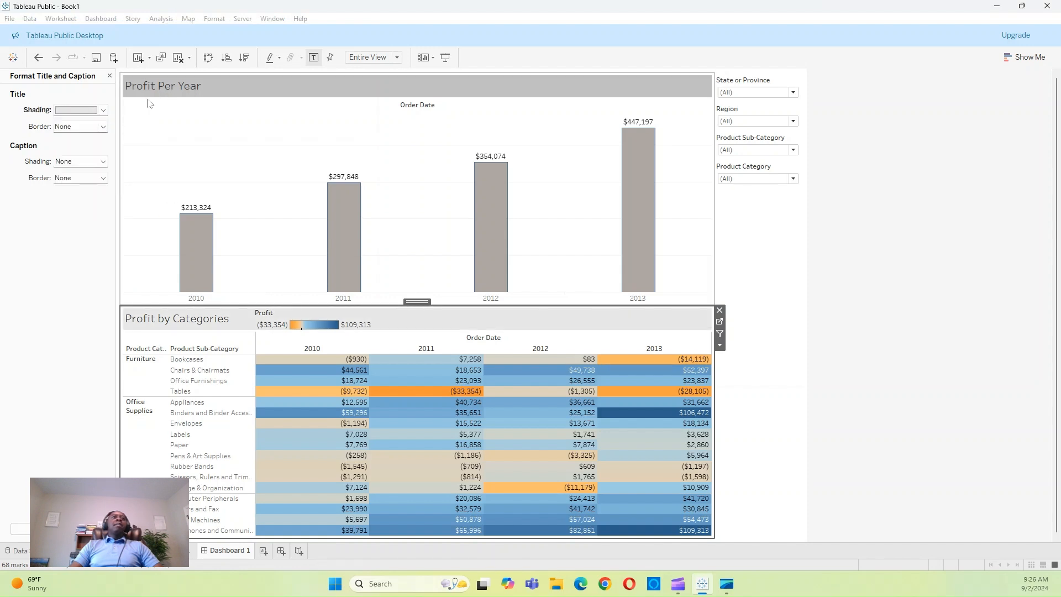
click(103, 114)
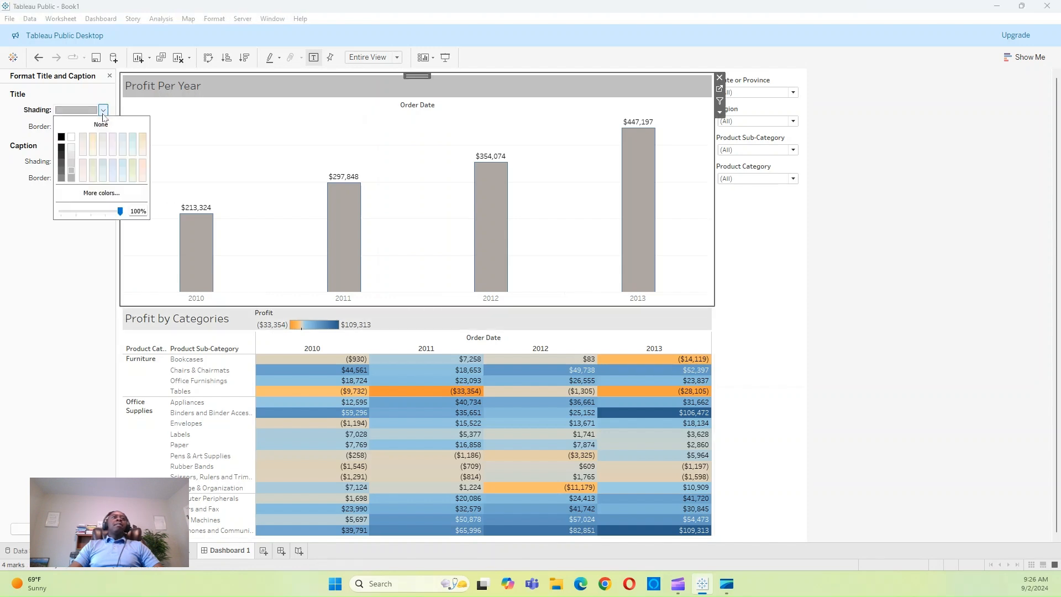
click(72, 161)
click(866, 239)
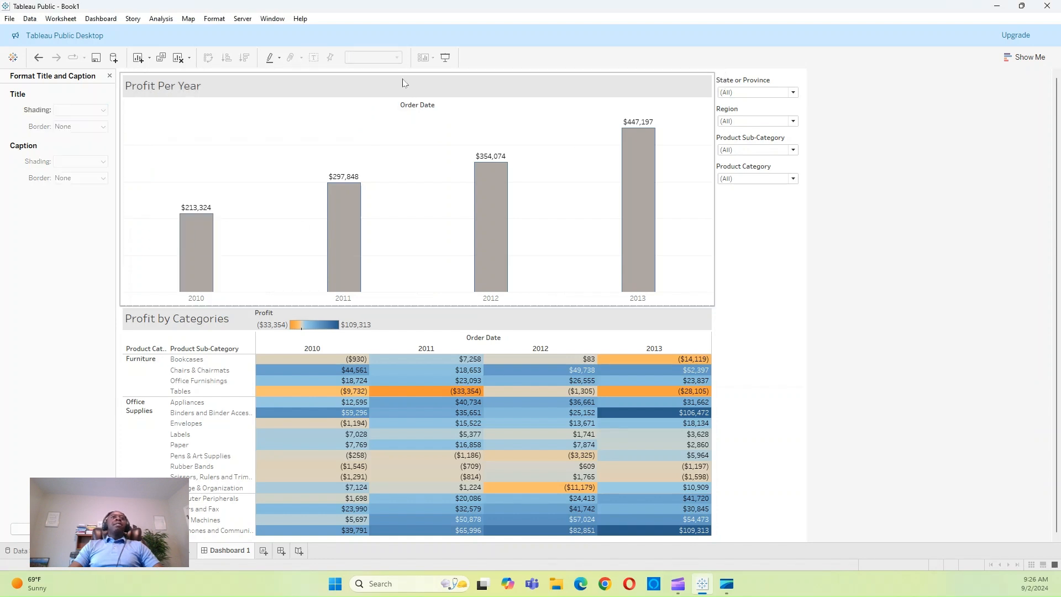
click(110, 75)
- Add a solid line border around both the Profit Per Year chart and the Profit by Categories table
click(202, 80)
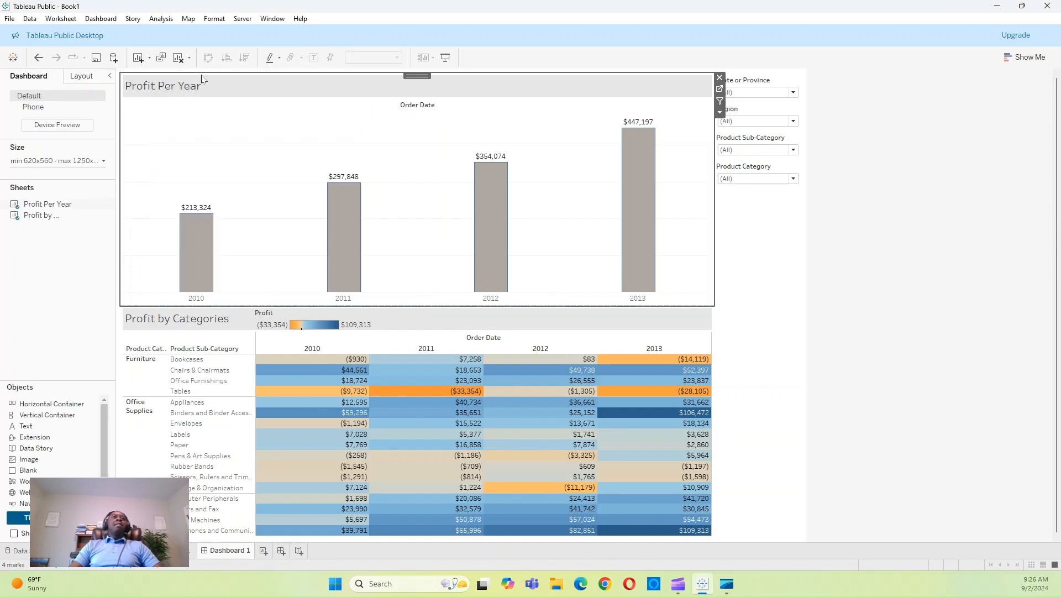
click(85, 75)
click(92, 259)
click(85, 290)
click(179, 317)
click(76, 257)
click(76, 290)
- Make the vertical container with the four filters floating and place it over the 2013 bar of Profit Per Year
click(803, 270)
click(800, 271)
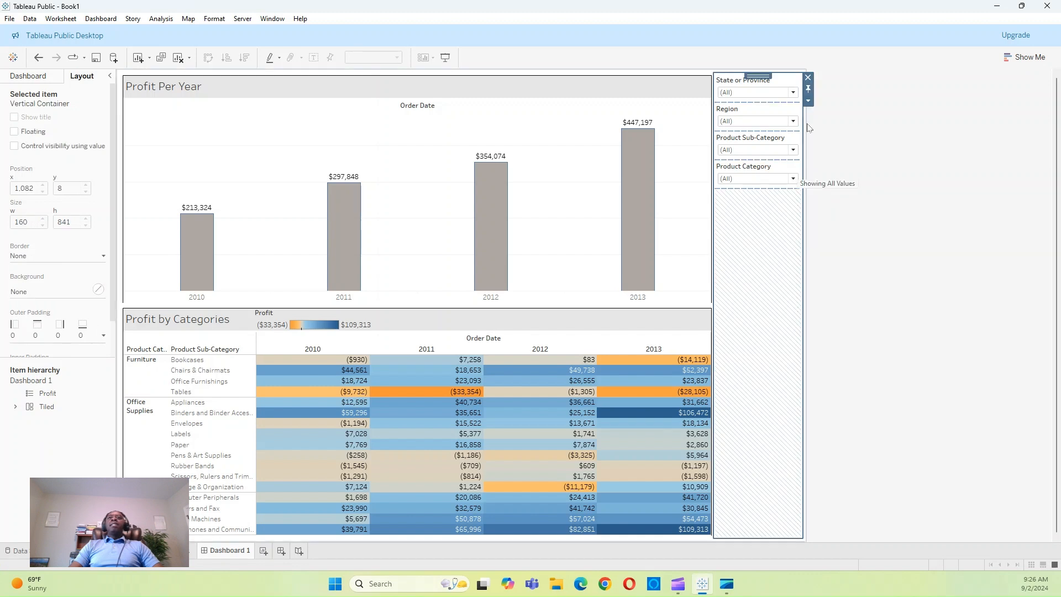
click(808, 101)
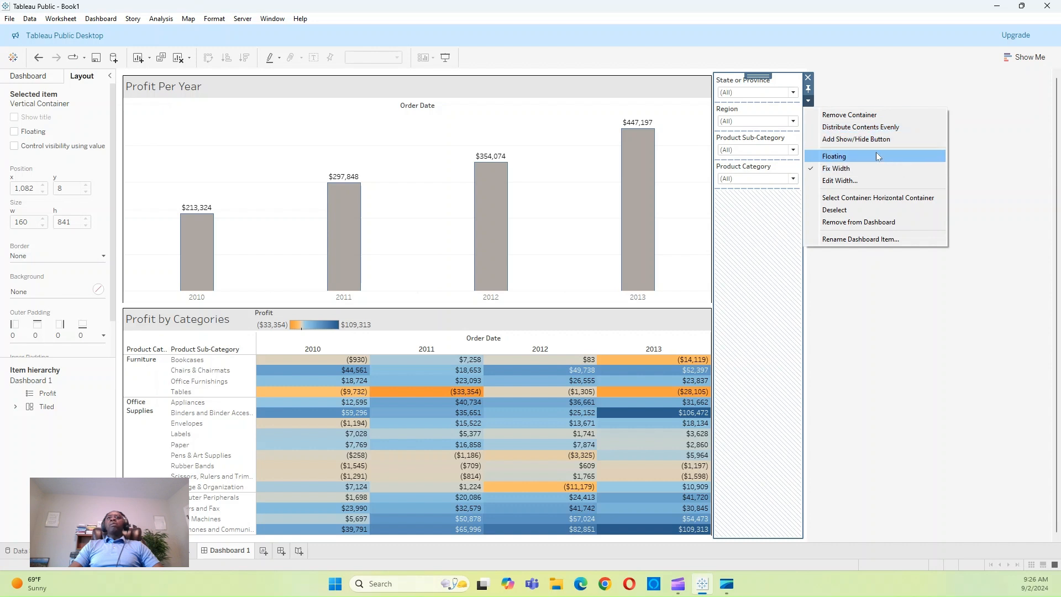
click(877, 157)
drag(753, 70, 739, 83)
- Add a Show/Hide button to the floating filter container
click(794, 103)
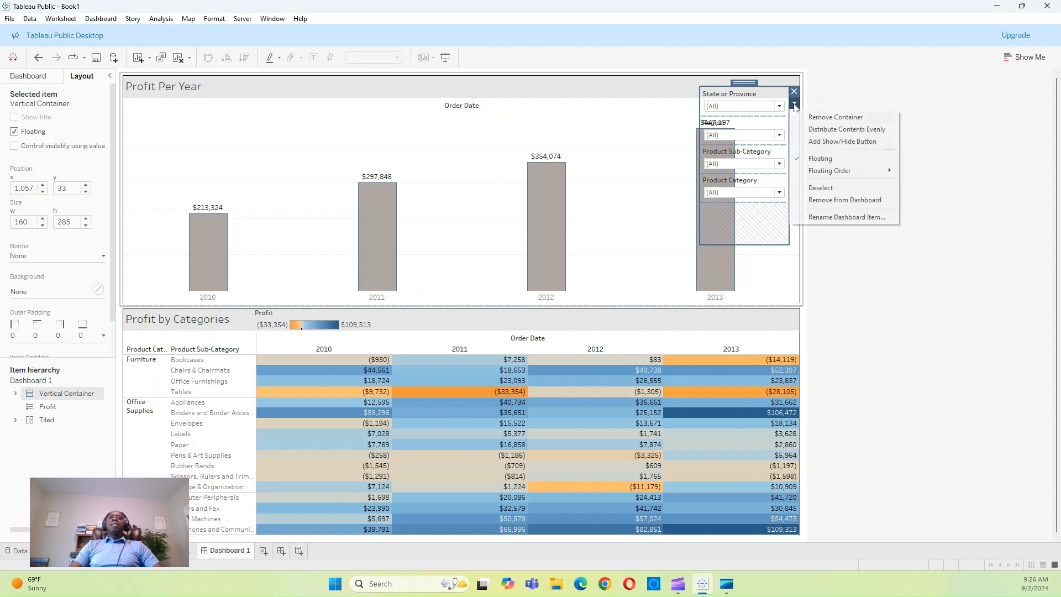
click(851, 141)
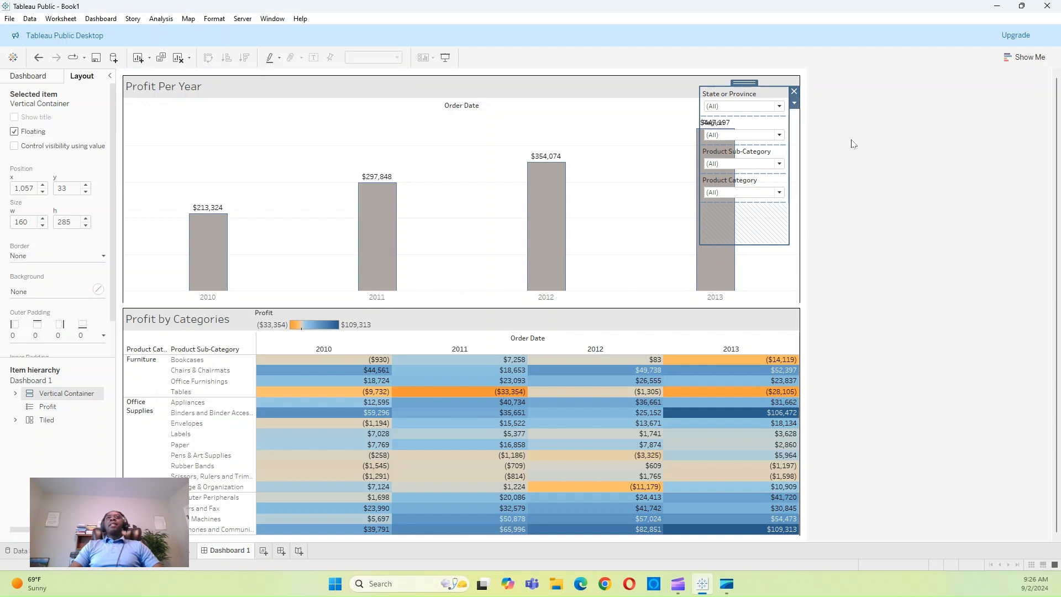
- Hide the filters with the Show/Hide button and move the button to the far right end of the Profit Per Year title bar
click(698, 104)
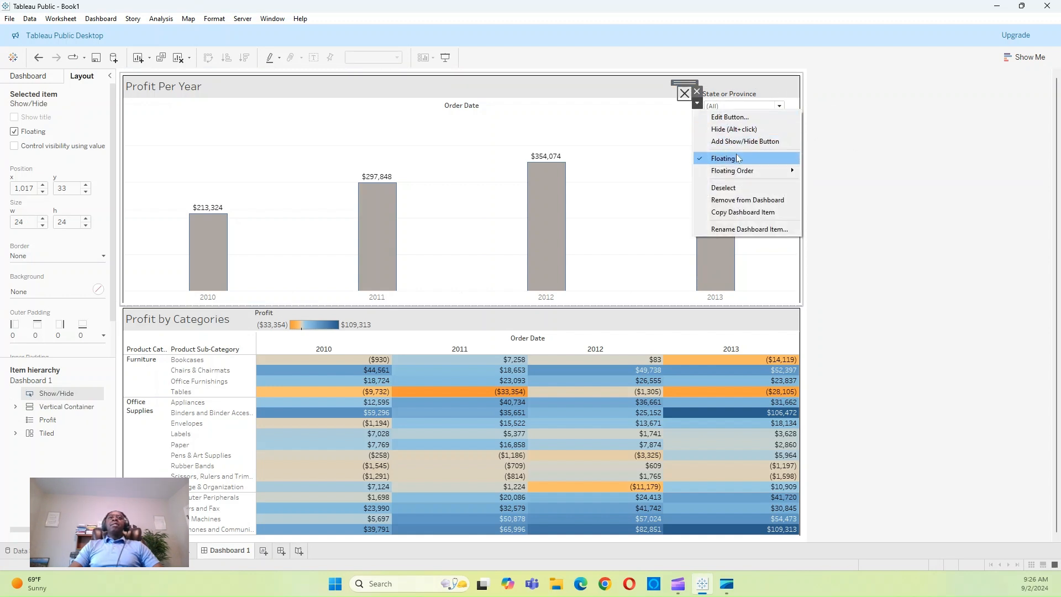
click(731, 130)
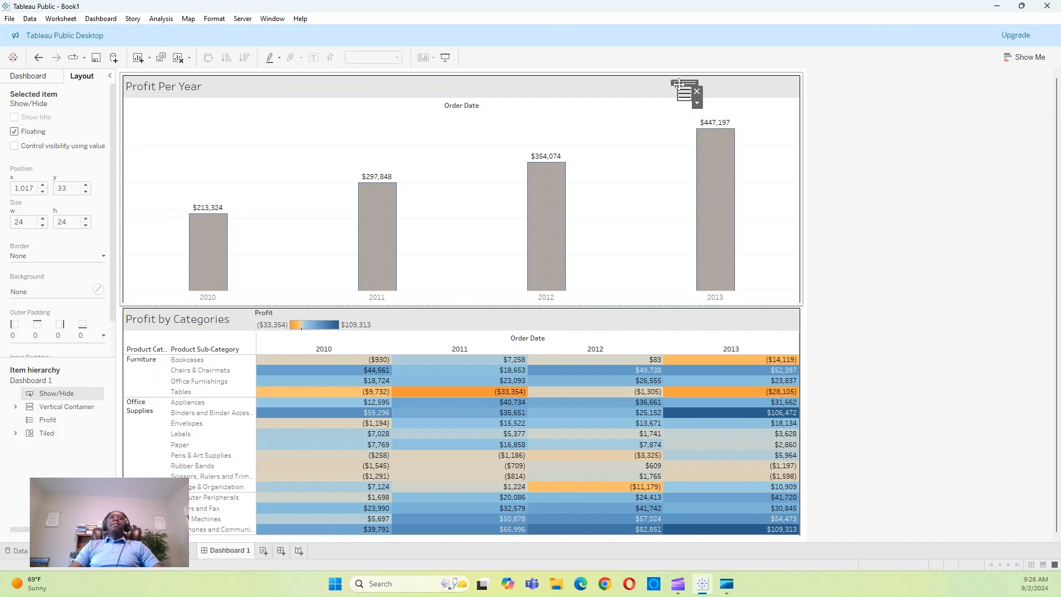
drag(774, 74, 775, 75)
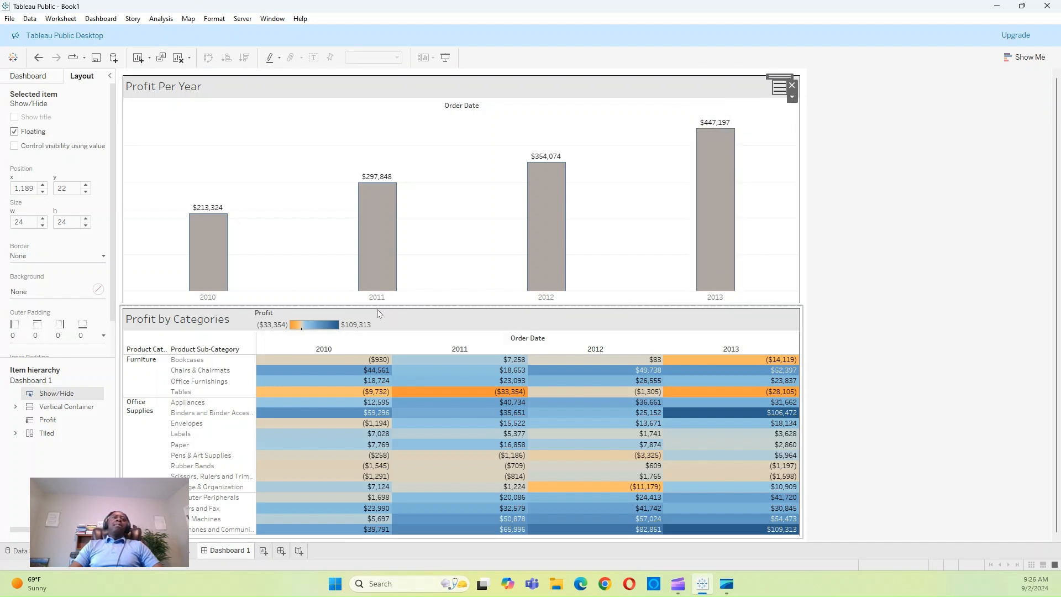
- Hide the column and row field labels of the Profit by Categories table
click(529, 339)
right_click(529, 339)
click(580, 384)
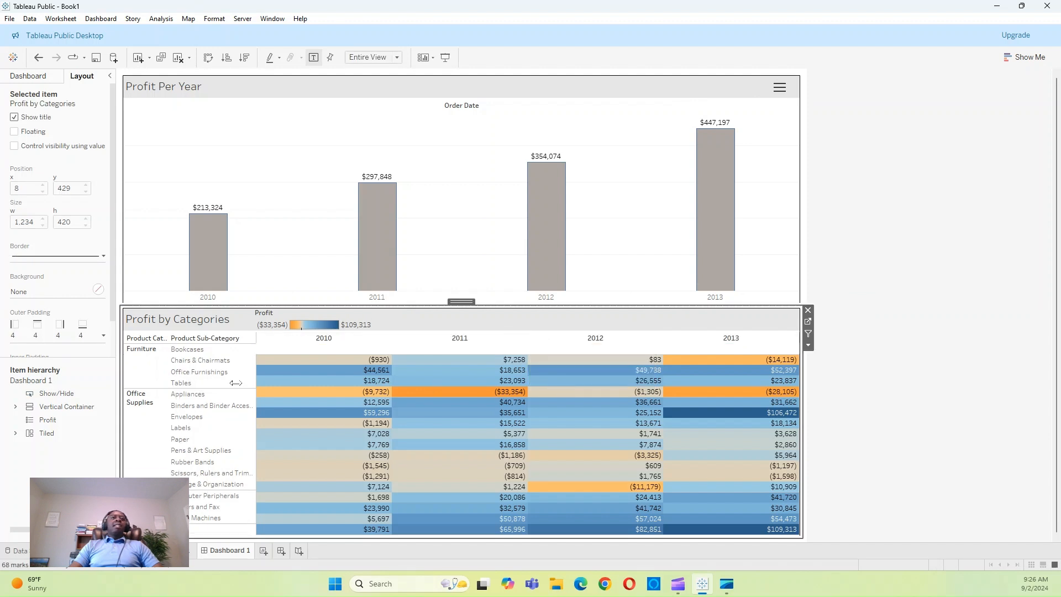
right_click(140, 340)
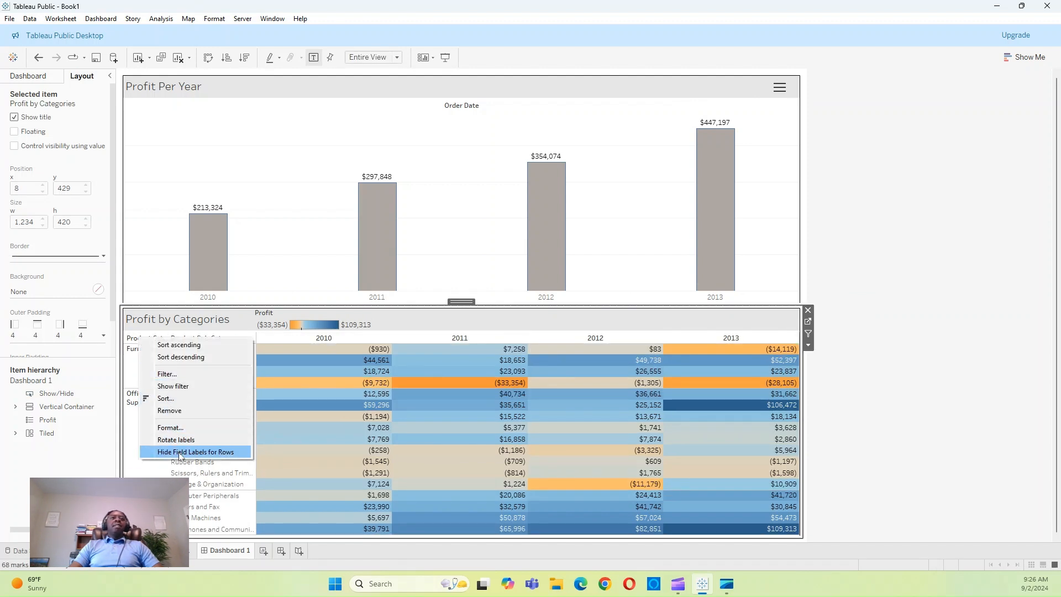
click(200, 451)
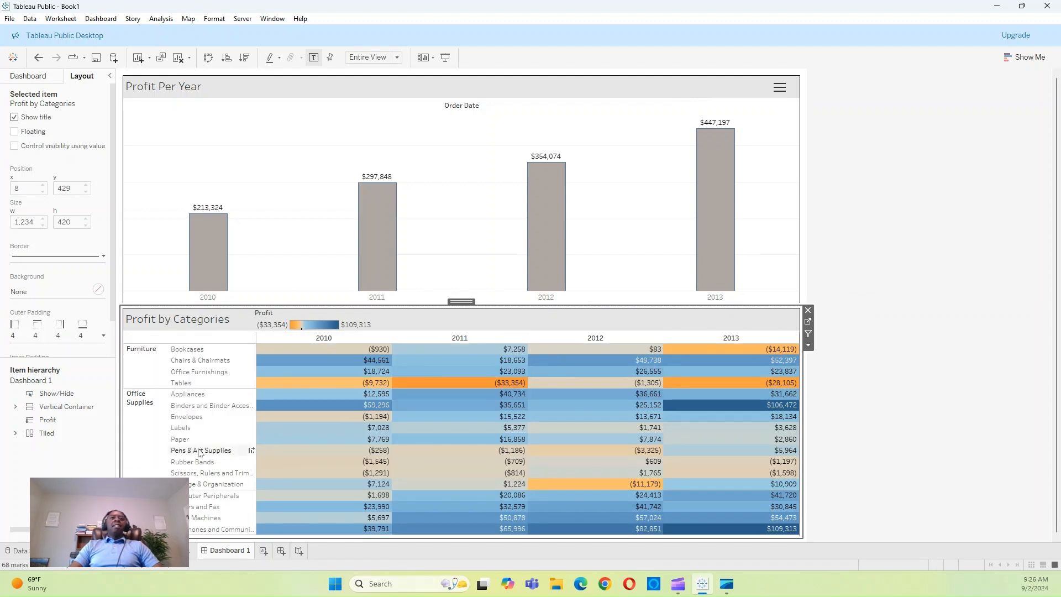
- Remove the floating Profit color legend from the dashboard
click(327, 321)
drag(313, 305, 724, 308)
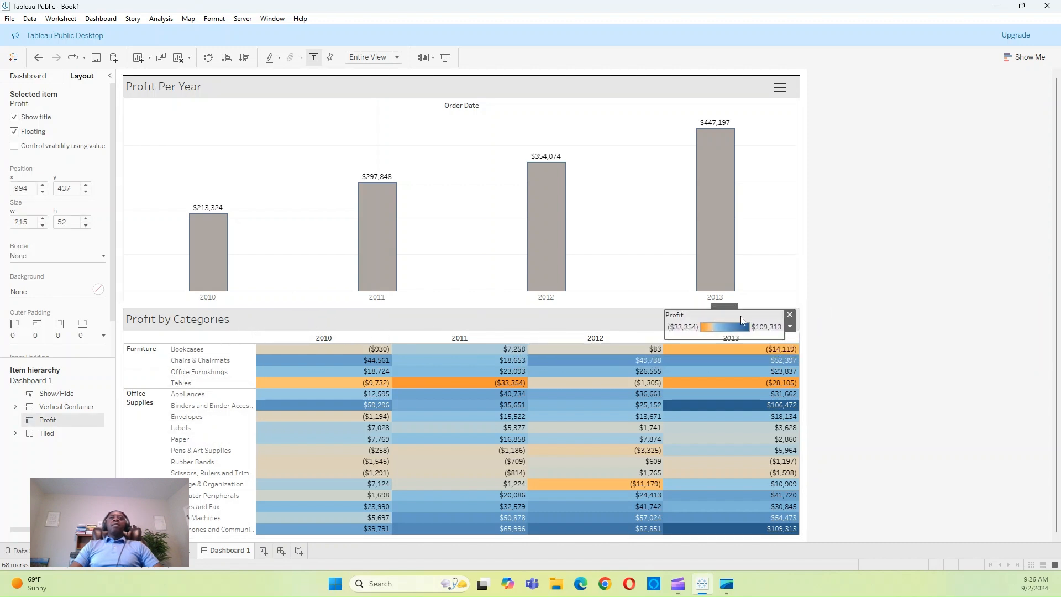
click(791, 315)
- Show the hidden filter container through its Show/Hide button
click(779, 87)
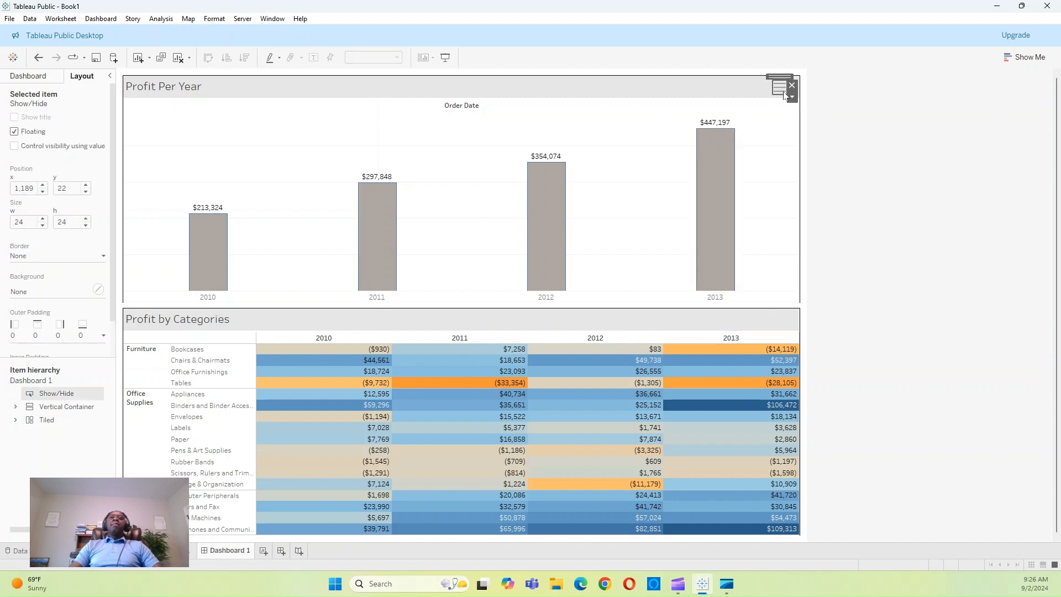
click(792, 97)
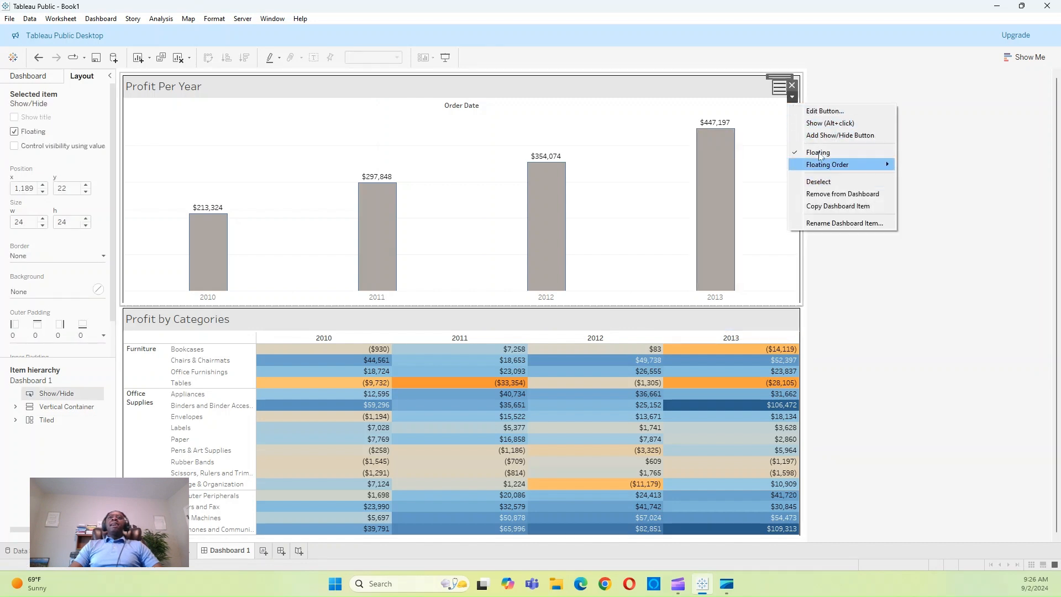
click(836, 122)
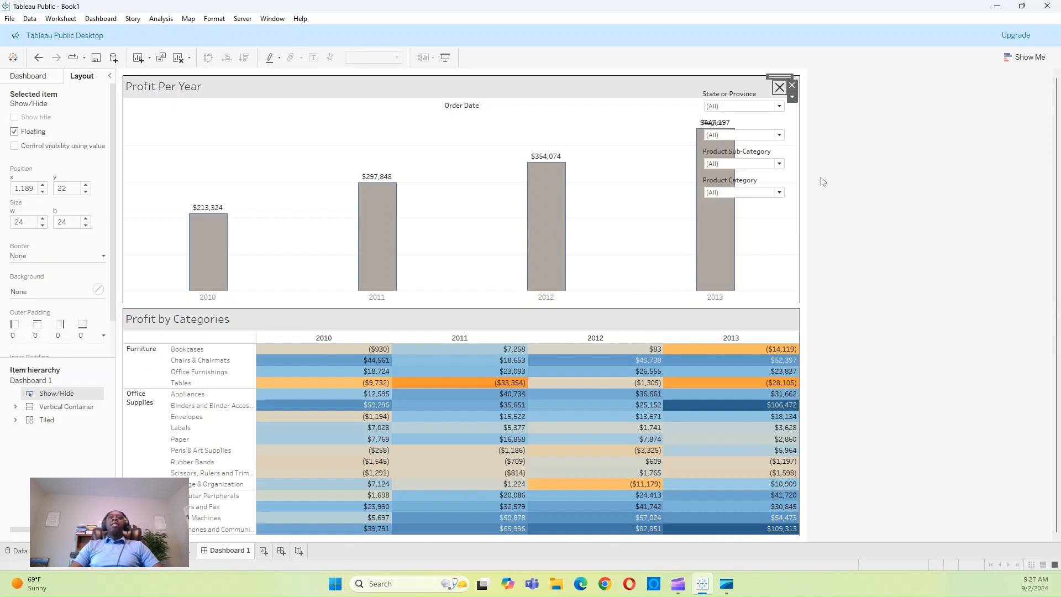
- Test the State or Province filter by clearing all values and selecting (All) again
click(780, 110)
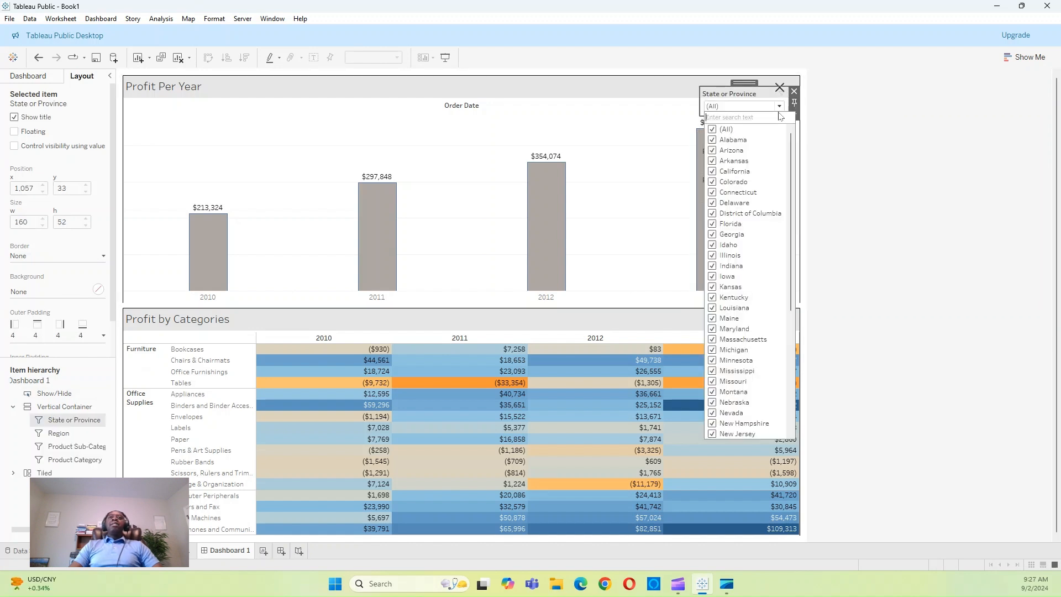
click(713, 130)
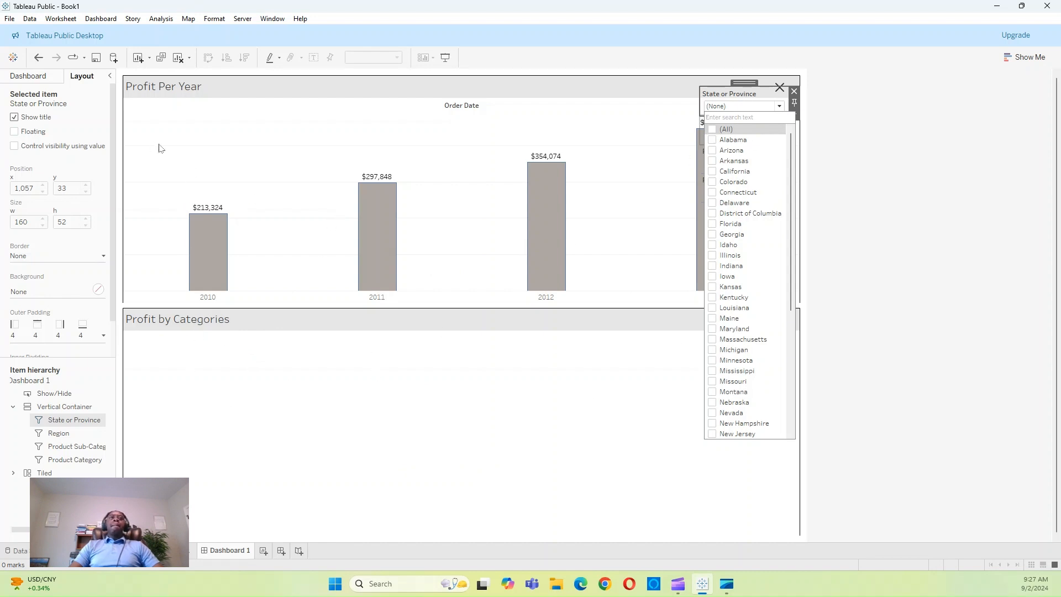
click(722, 131)
click(757, 90)
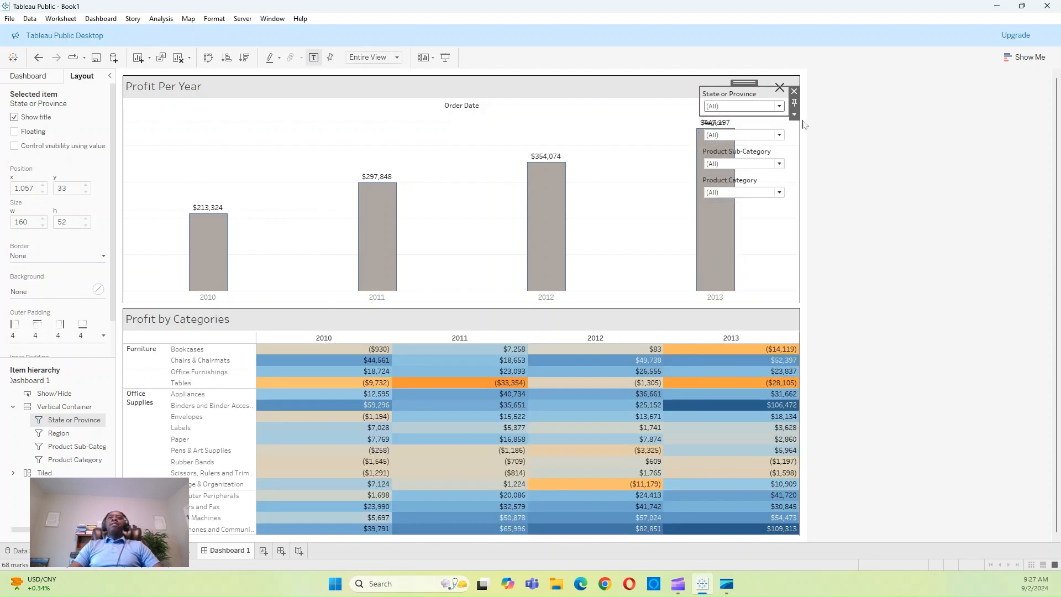
- Apply the State or Province and Region filters to all worksheets using this data source
click(794, 115)
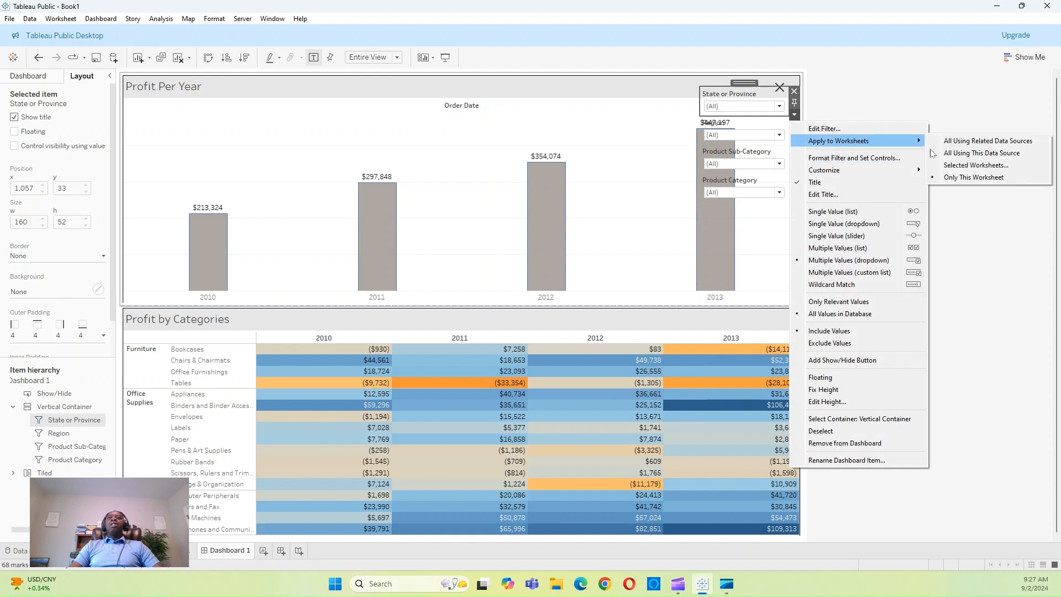
click(956, 156)
click(766, 131)
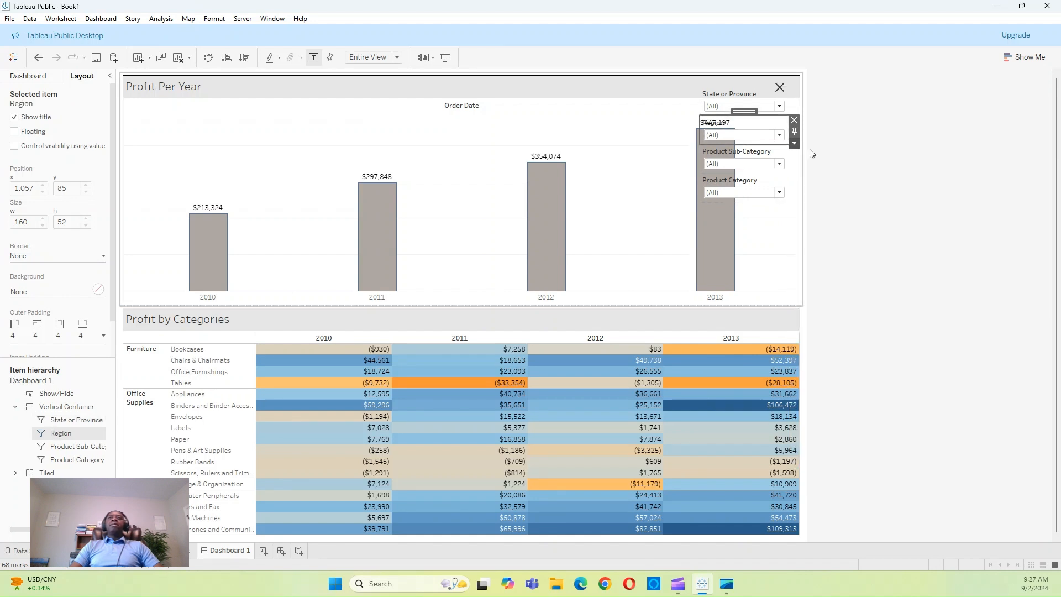
click(795, 144)
mouse_move(853, 169)
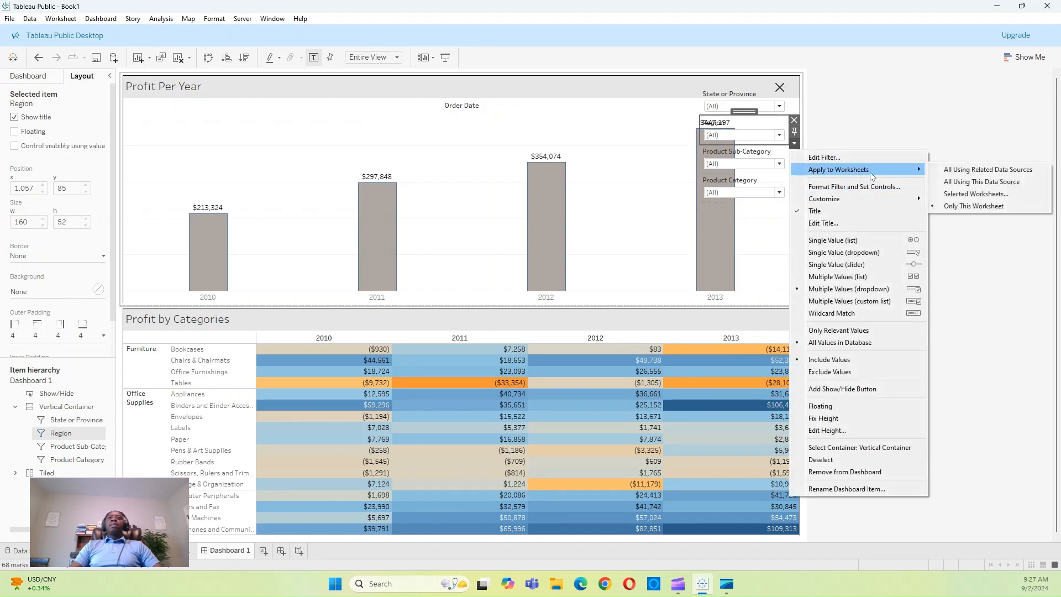
click(971, 182)
- Apply the Product Sub-Category and Product Category filters to all worksheets using this data source
click(741, 152)
click(795, 172)
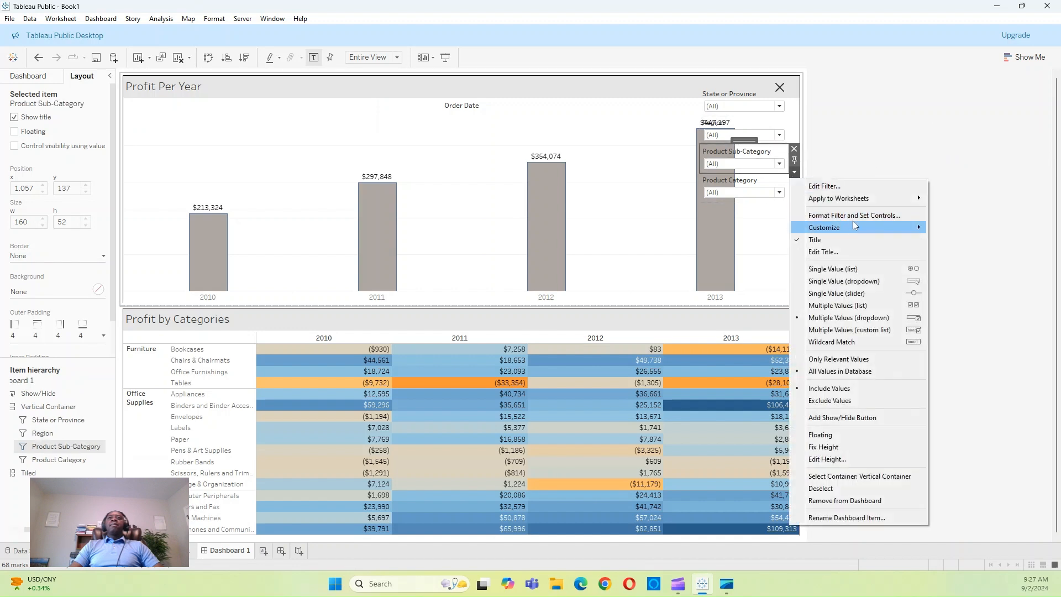
mouse_move(862, 198)
click(947, 206)
click(777, 197)
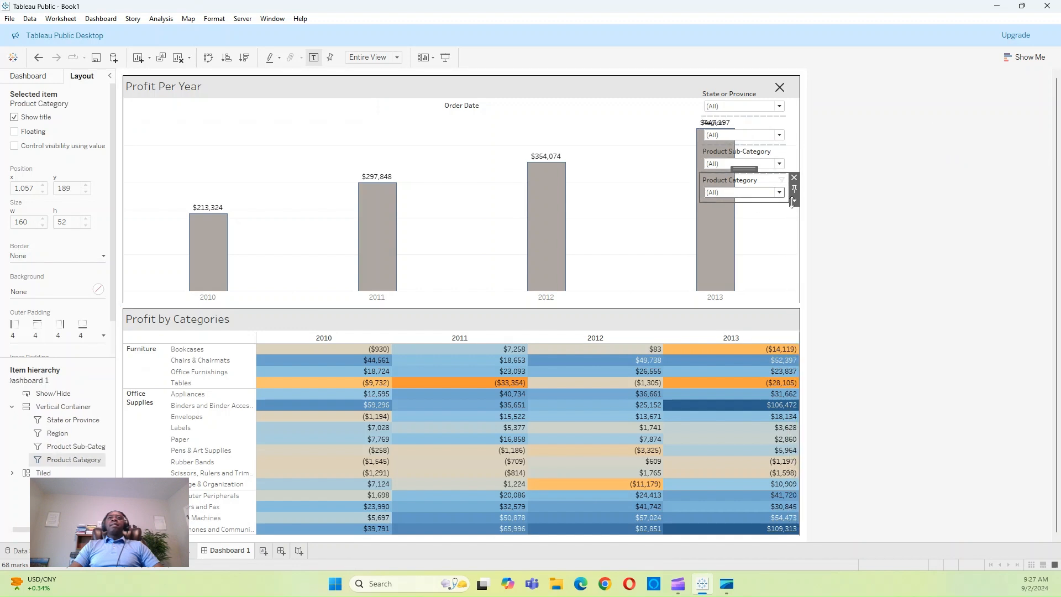
click(794, 201)
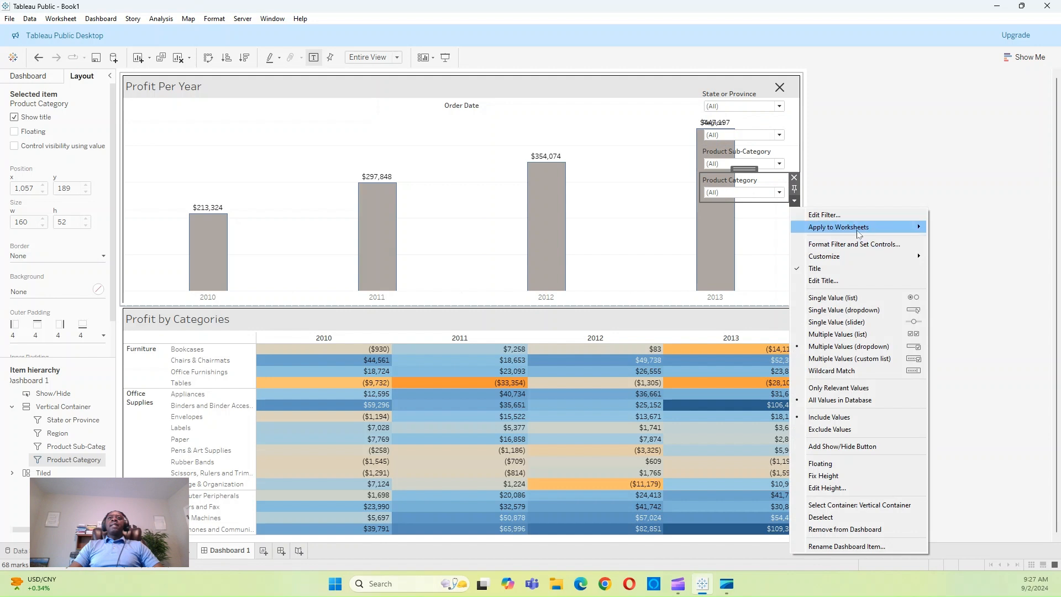
mouse_move(860, 232)
click(967, 214)
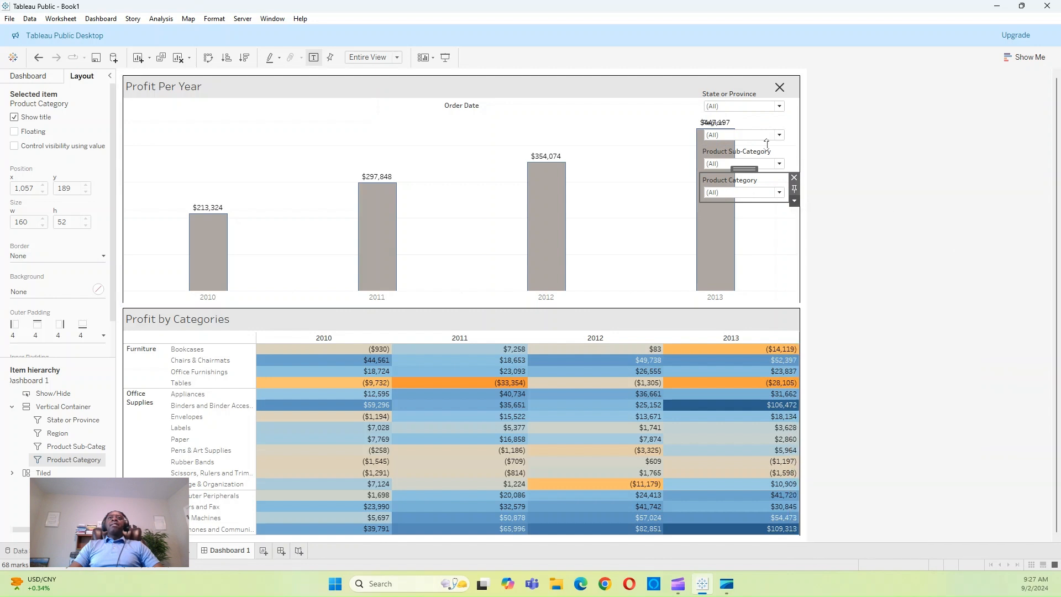
- Filter State or Province to only Arizona, Arkansas and California
click(748, 106)
click(712, 129)
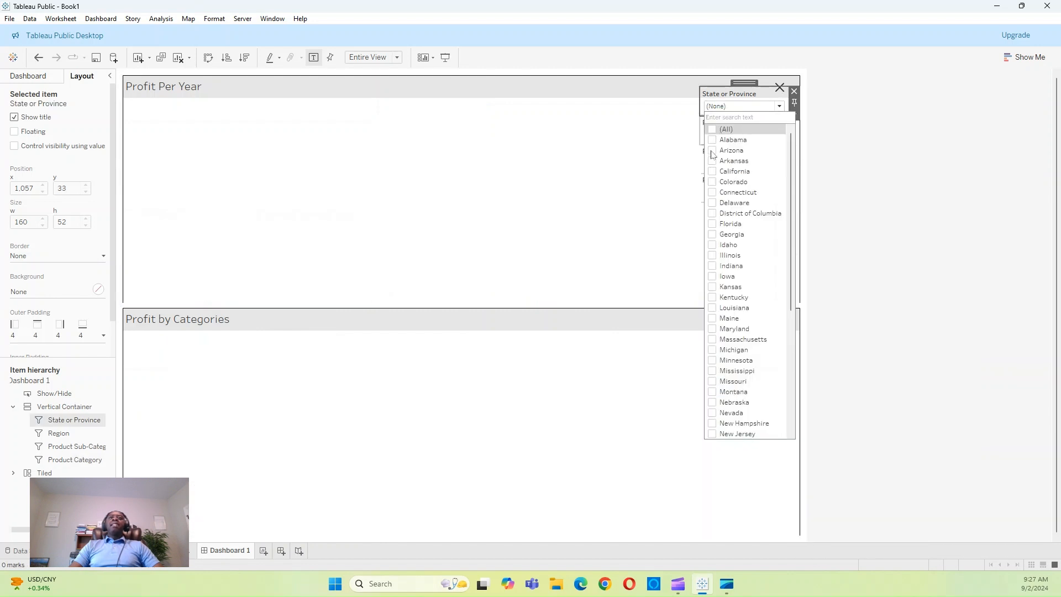
click(712, 150)
click(713, 161)
click(713, 172)
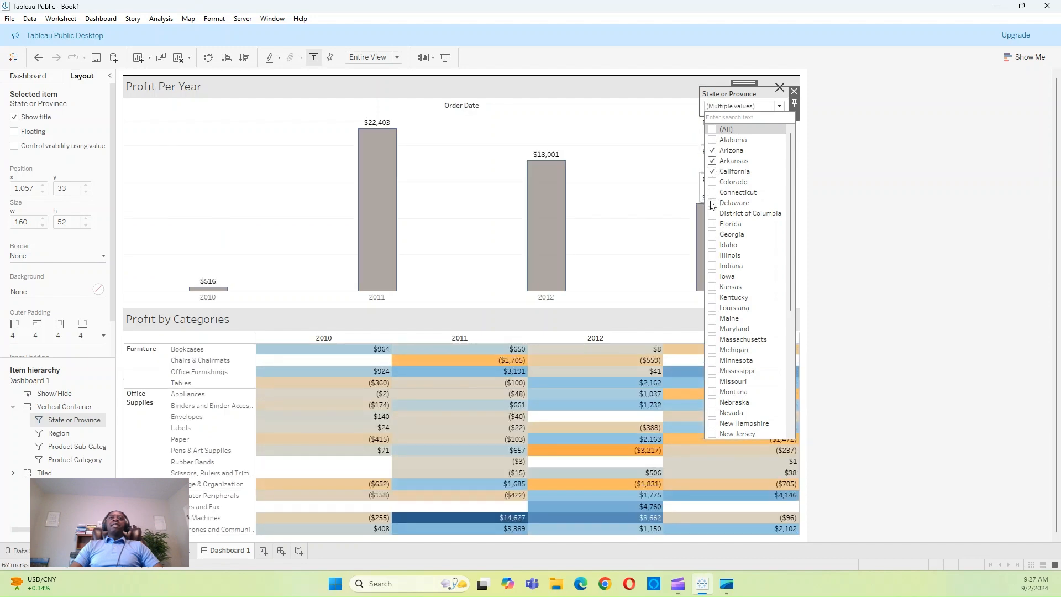
- Reset the State or Province filter to (All) and close its value list
click(712, 192)
click(710, 257)
click(712, 129)
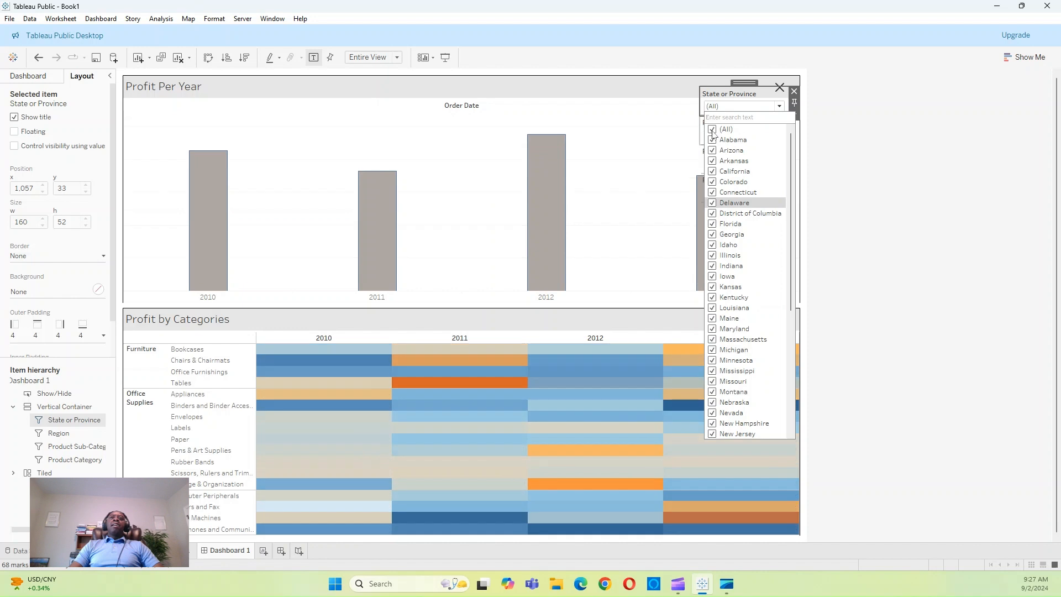
click(777, 101)
click(884, 149)
click(779, 95)
- Select the floating vertical container holding the four filters and move it to about x 843, y 54, between the 2012 and 2013 bars
double_click(747, 81)
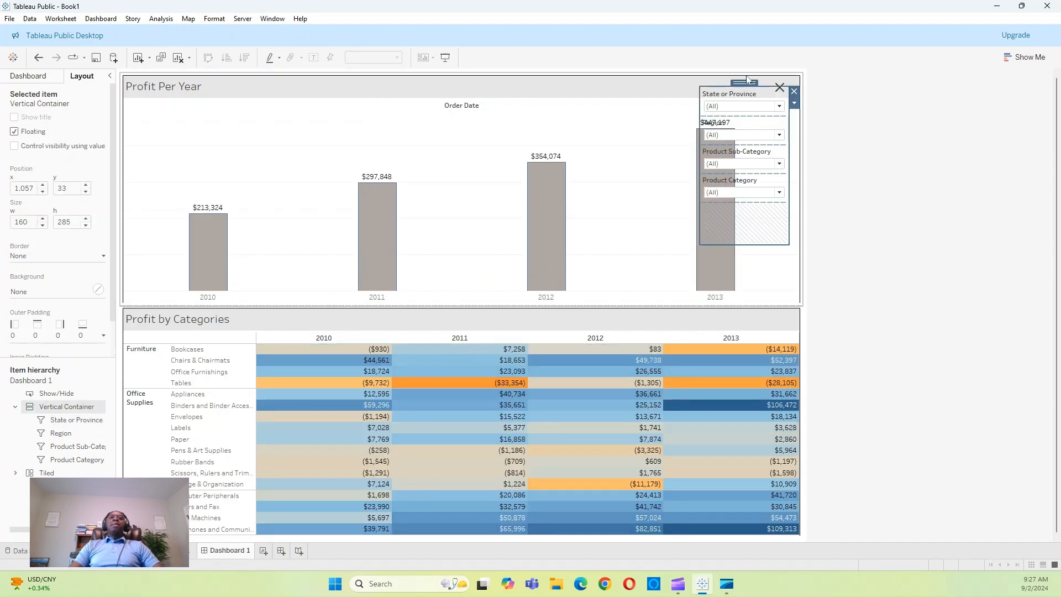
click(749, 80)
click(749, 93)
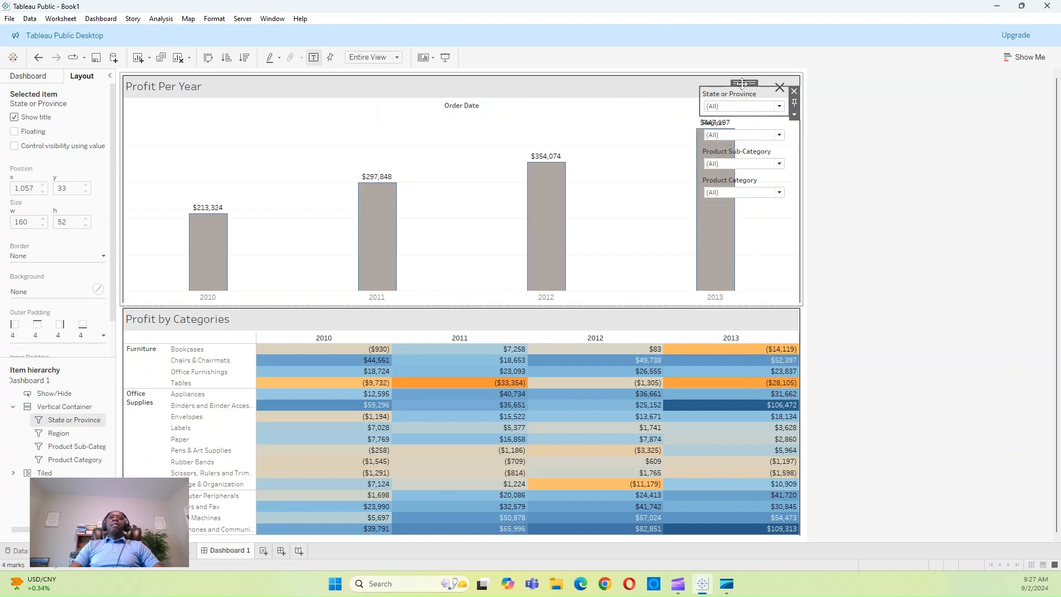
double_click(742, 84)
drag(745, 82, 627, 94)
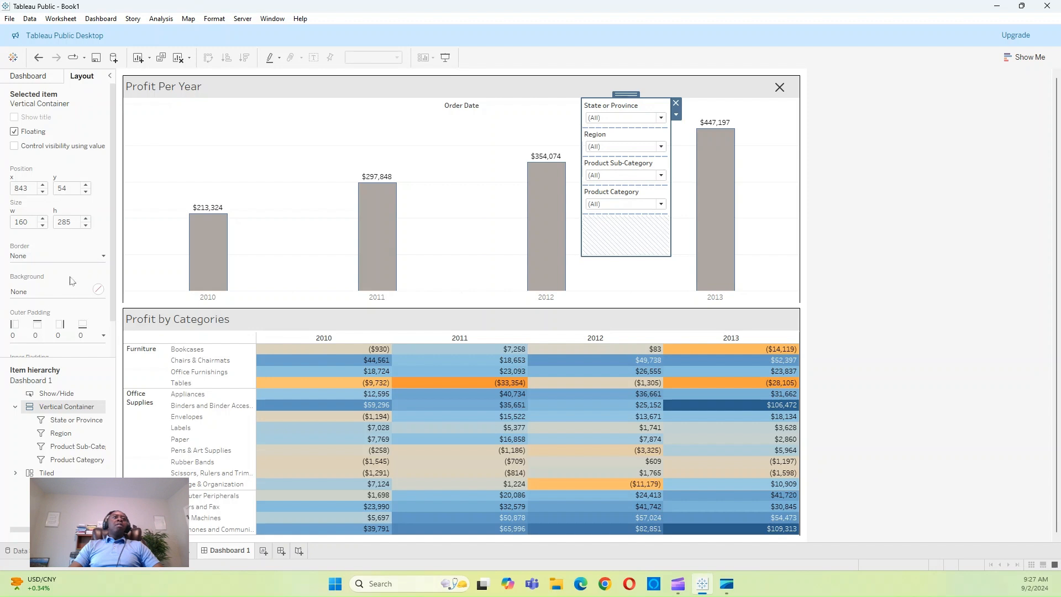
- Add a solid dark border around the vertical filter container
click(63, 256)
click(63, 290)
click(206, 246)
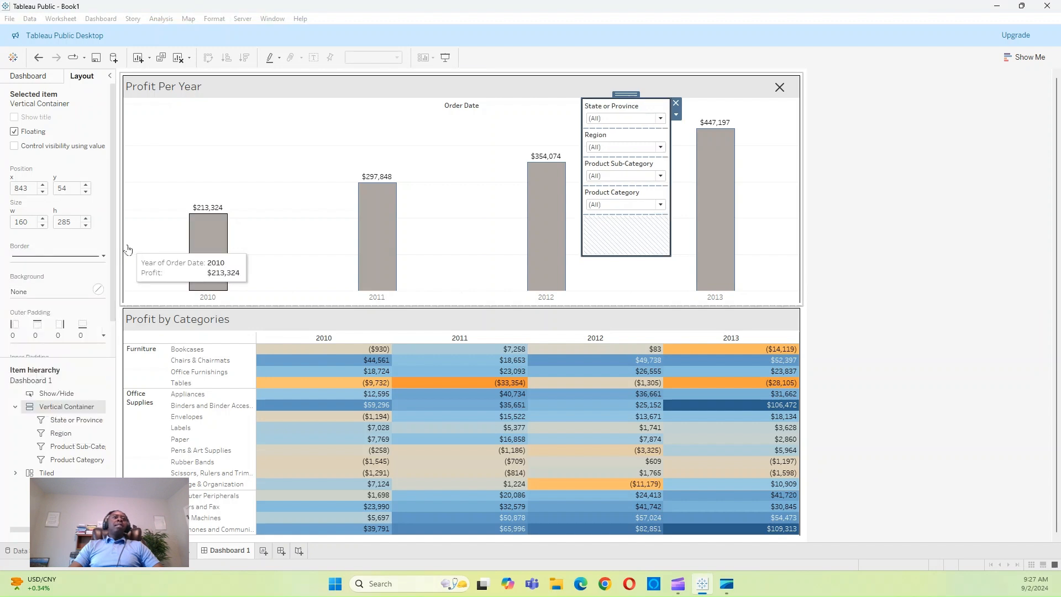
- Give the filter container a light orange background at 100% opacity and shorten it to a height of about 219
click(71, 292)
click(602, 120)
click(626, 95)
click(626, 95)
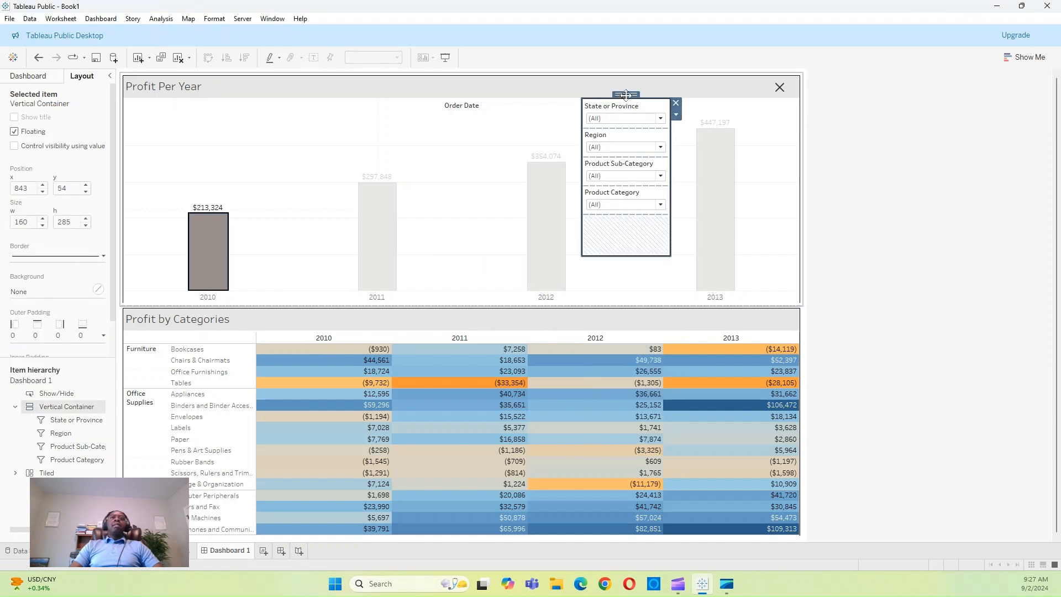
click(52, 292)
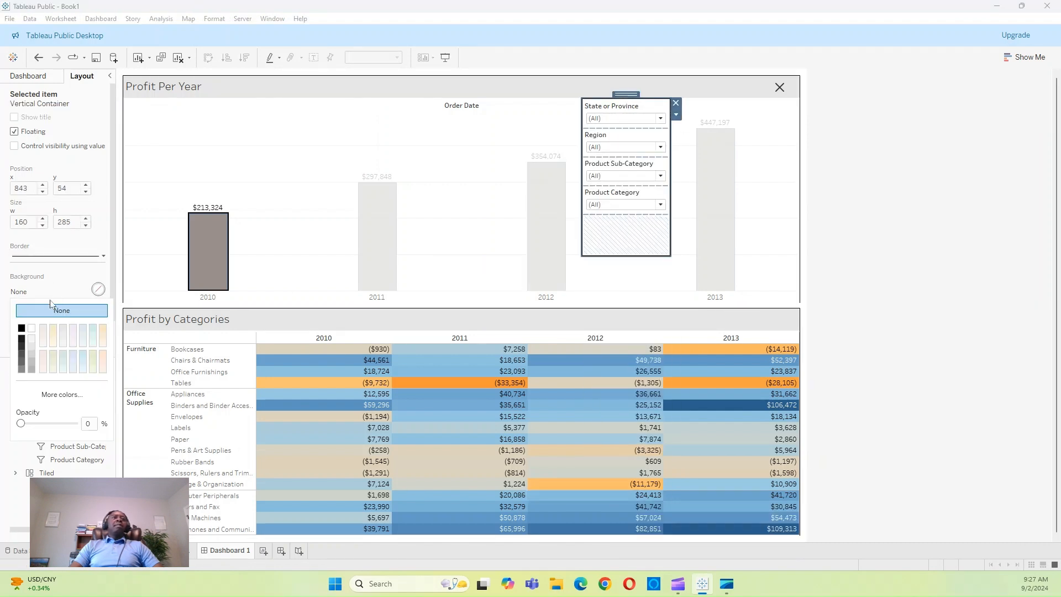
click(22, 370)
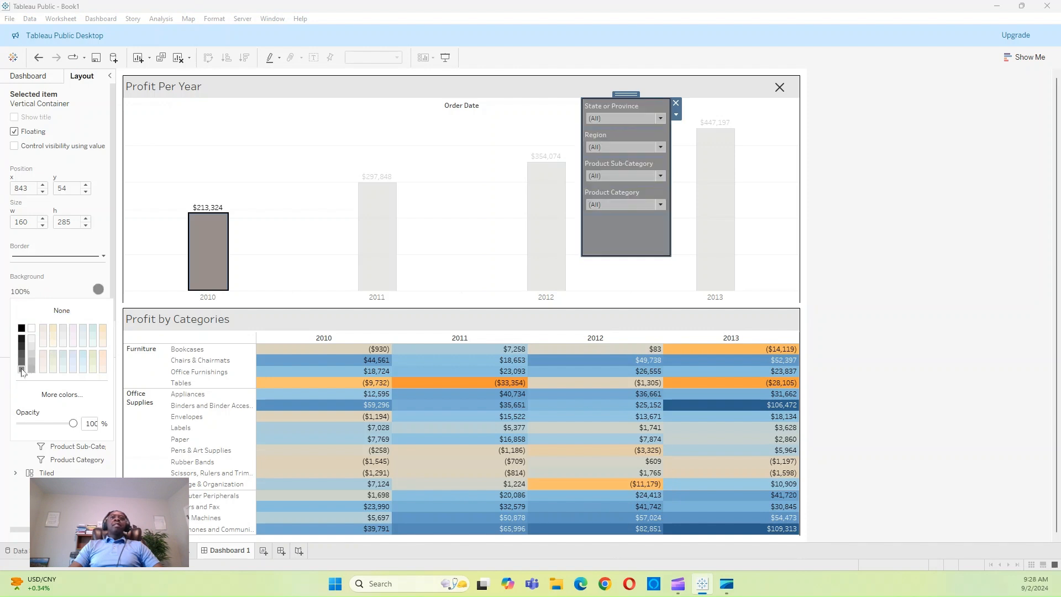
click(102, 332)
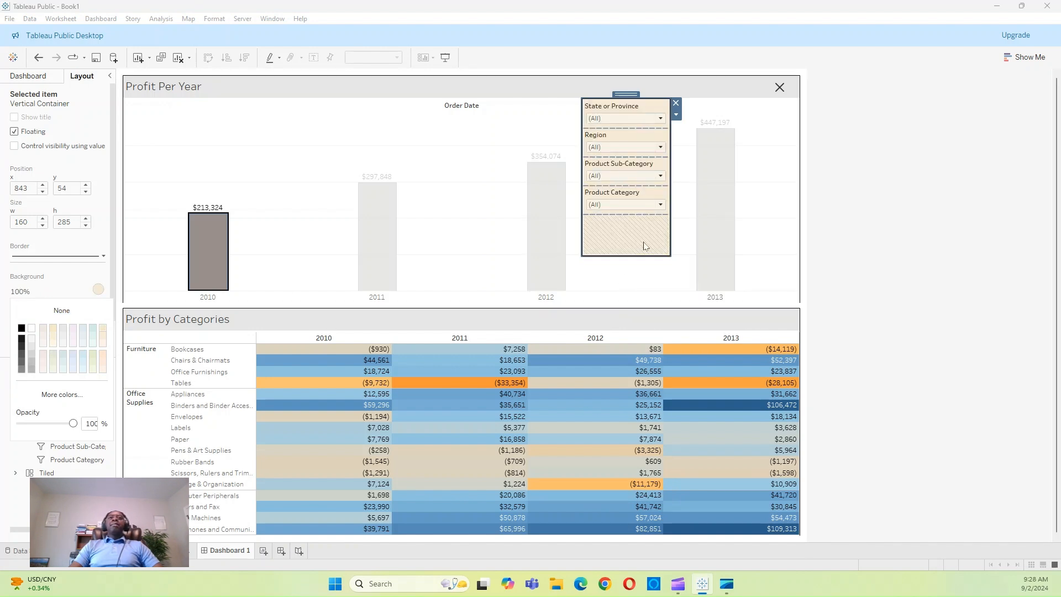
drag(647, 256, 643, 220)
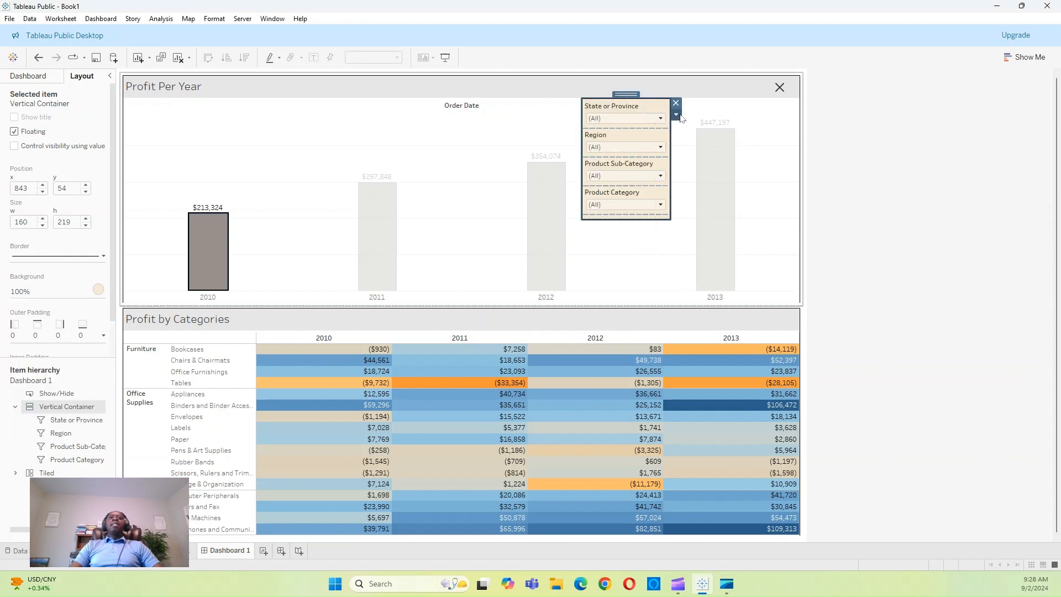
- Test the Region filter by toggling East, West and South and restoring (All)
click(608, 147)
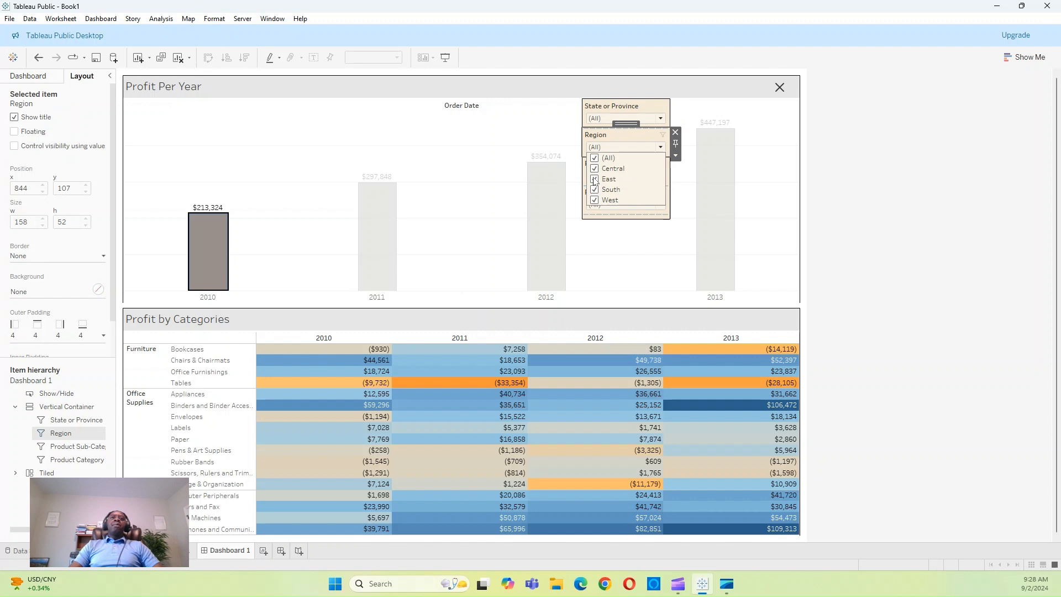
click(595, 179)
click(596, 200)
click(595, 190)
click(595, 158)
click(650, 107)
- Test the Product Category filter by clearing Furniture, Office Supplies and Technology, restoring (All), and deselect the filter
click(614, 206)
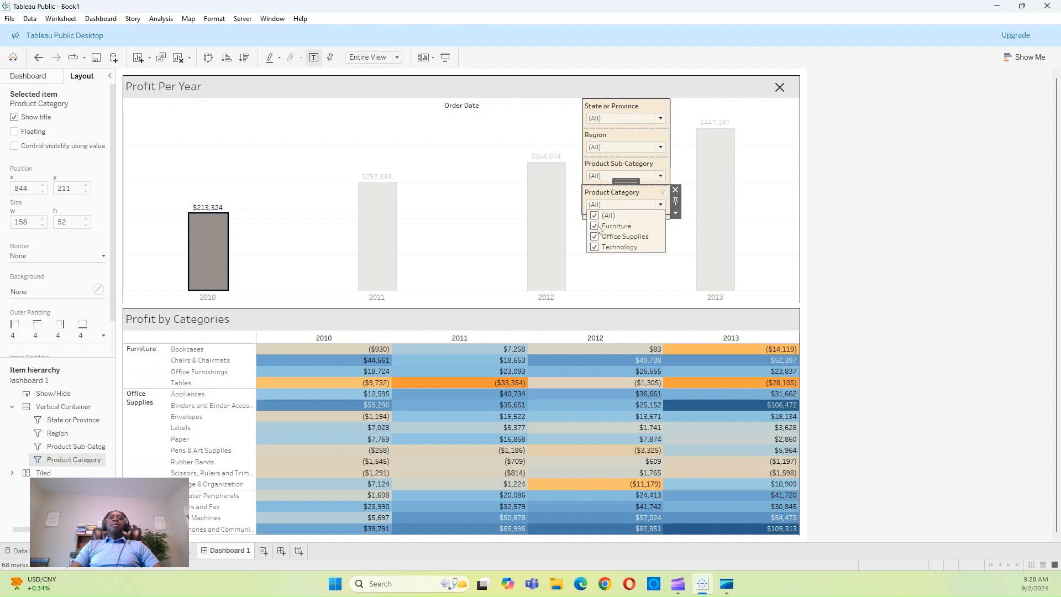
click(595, 226)
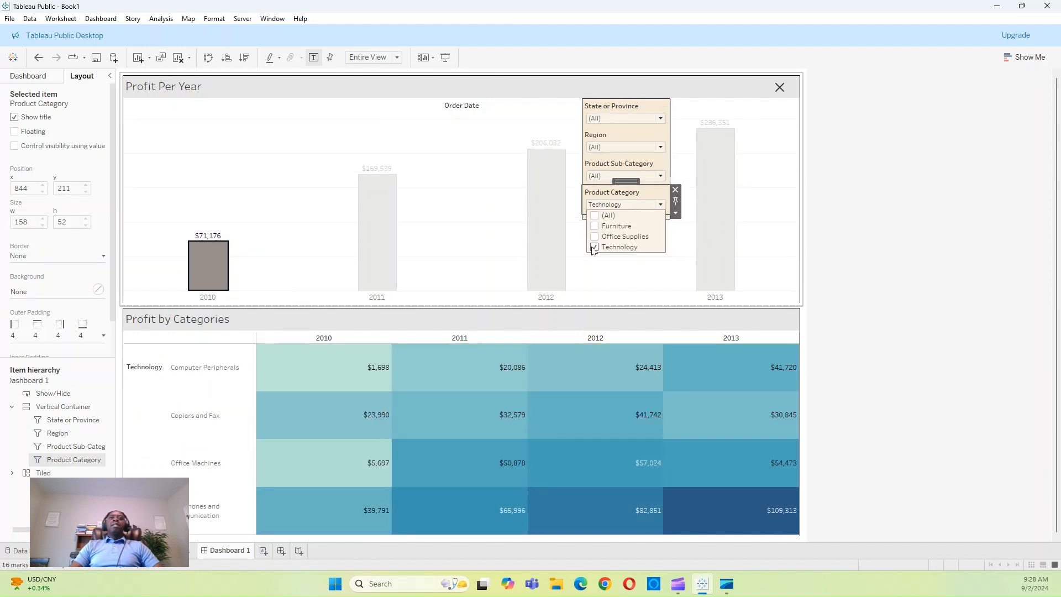
click(596, 247)
click(595, 216)
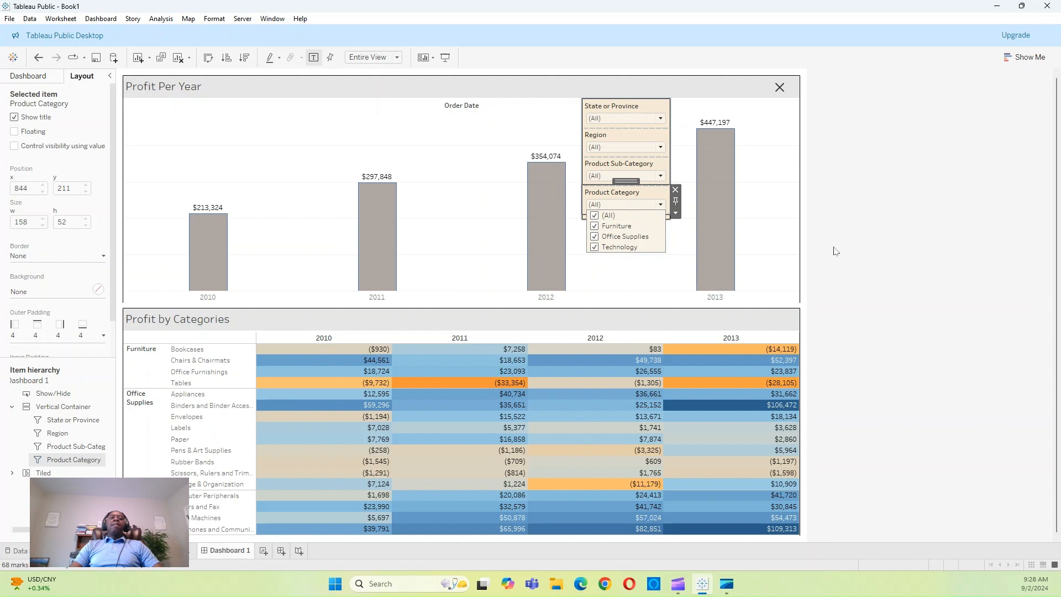
click(650, 107)
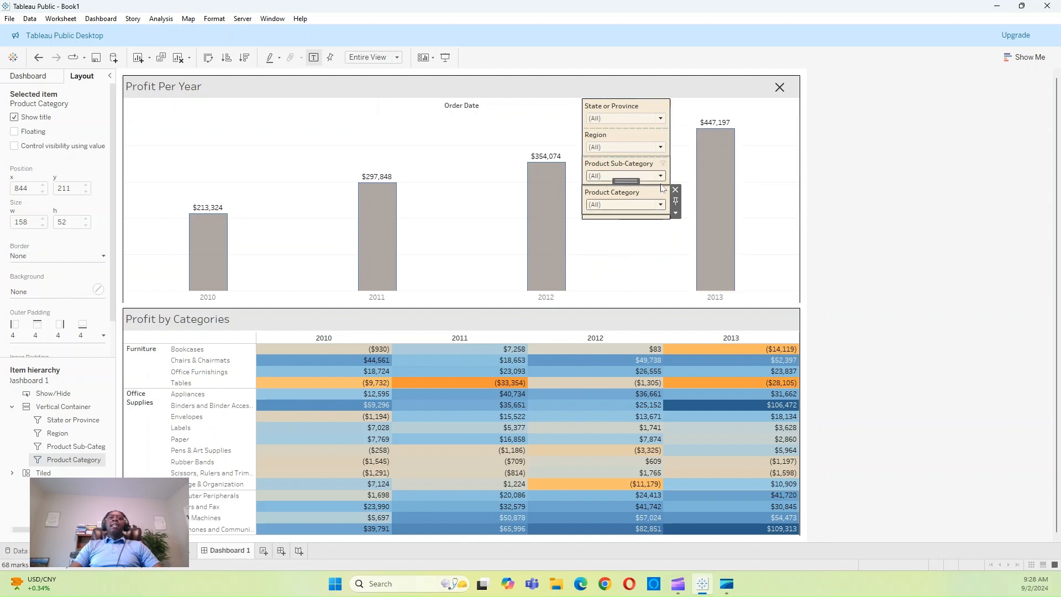
click(949, 187)
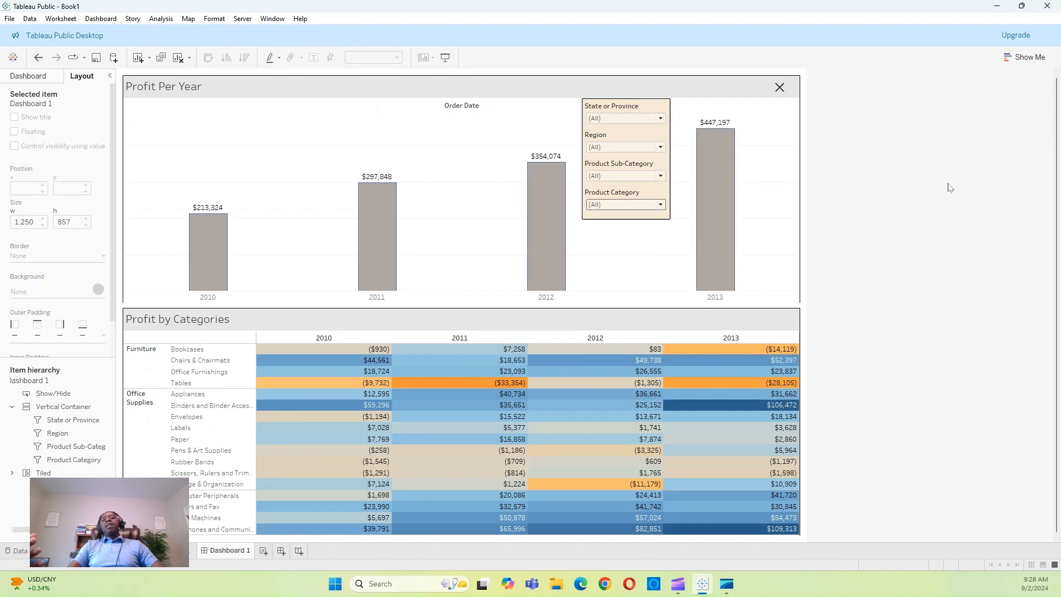